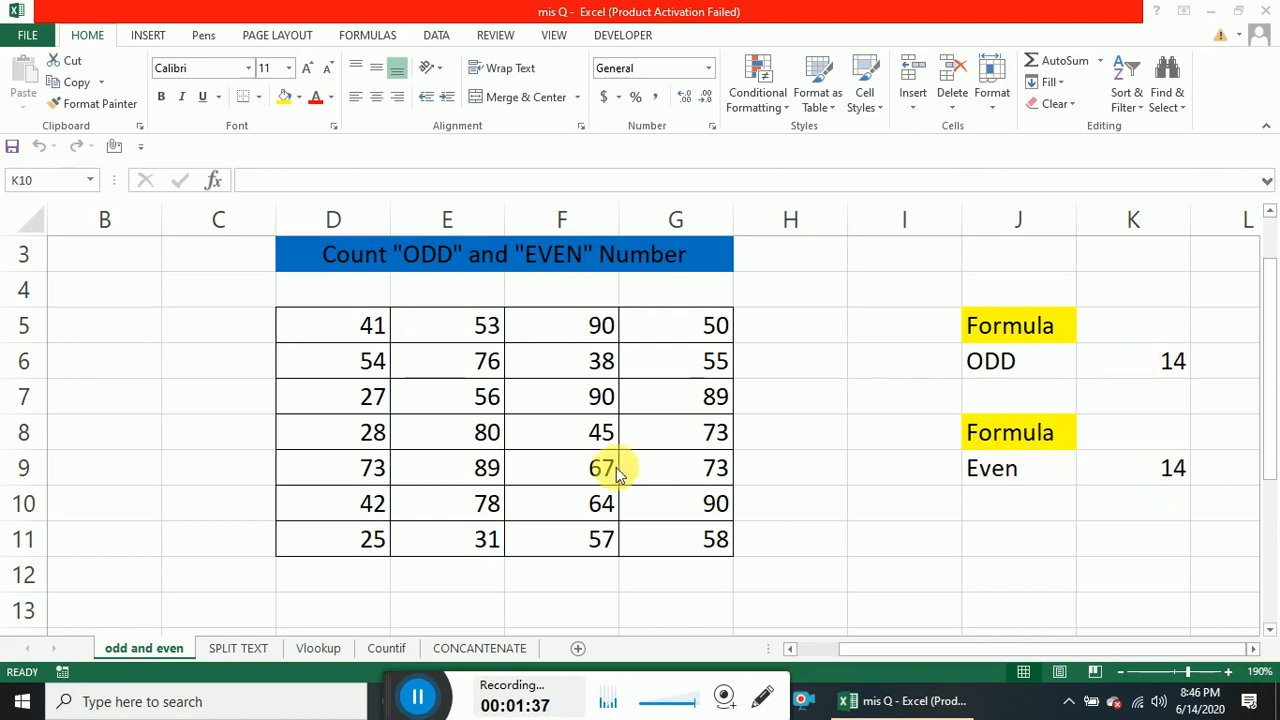
Change the number in cell E11 of the number table to 32.
click(476, 540)
text(32)
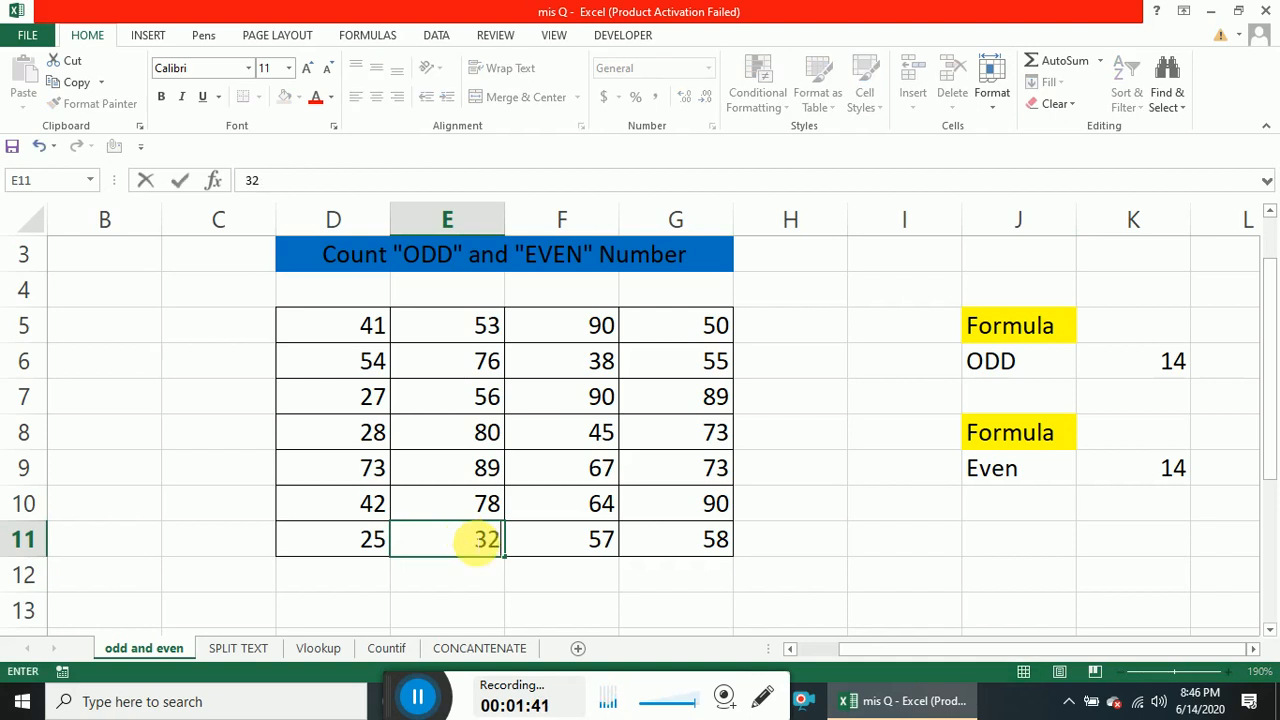
key(Return)
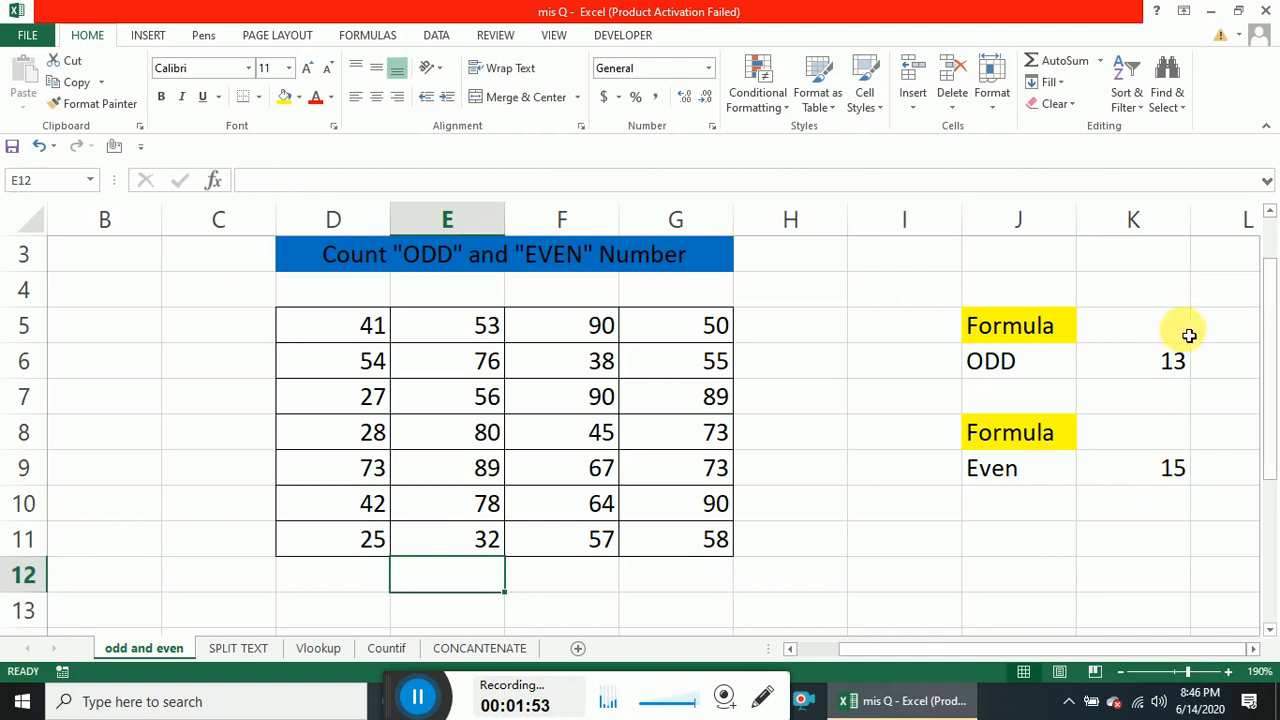
Clear the ODD count in cell K6 and begin a new formula there with SUMPRODUCT and a nested MOD function.
click(1172, 363)
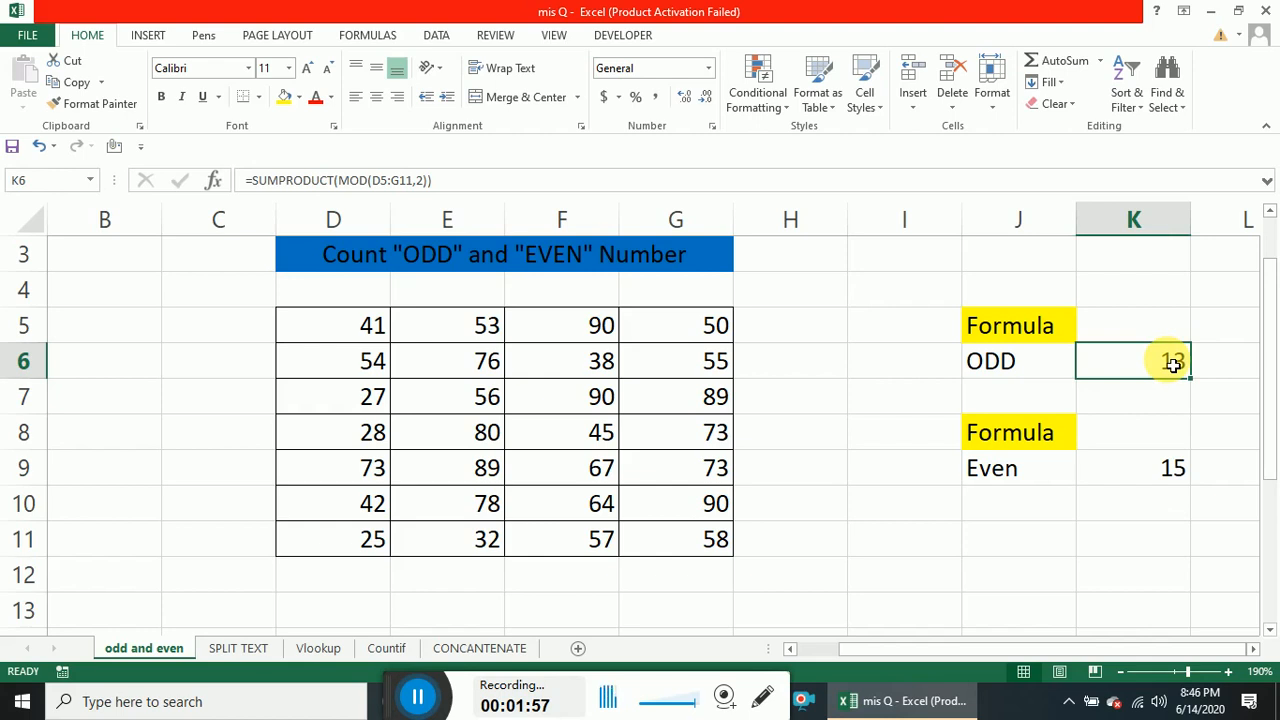
key(Delete)
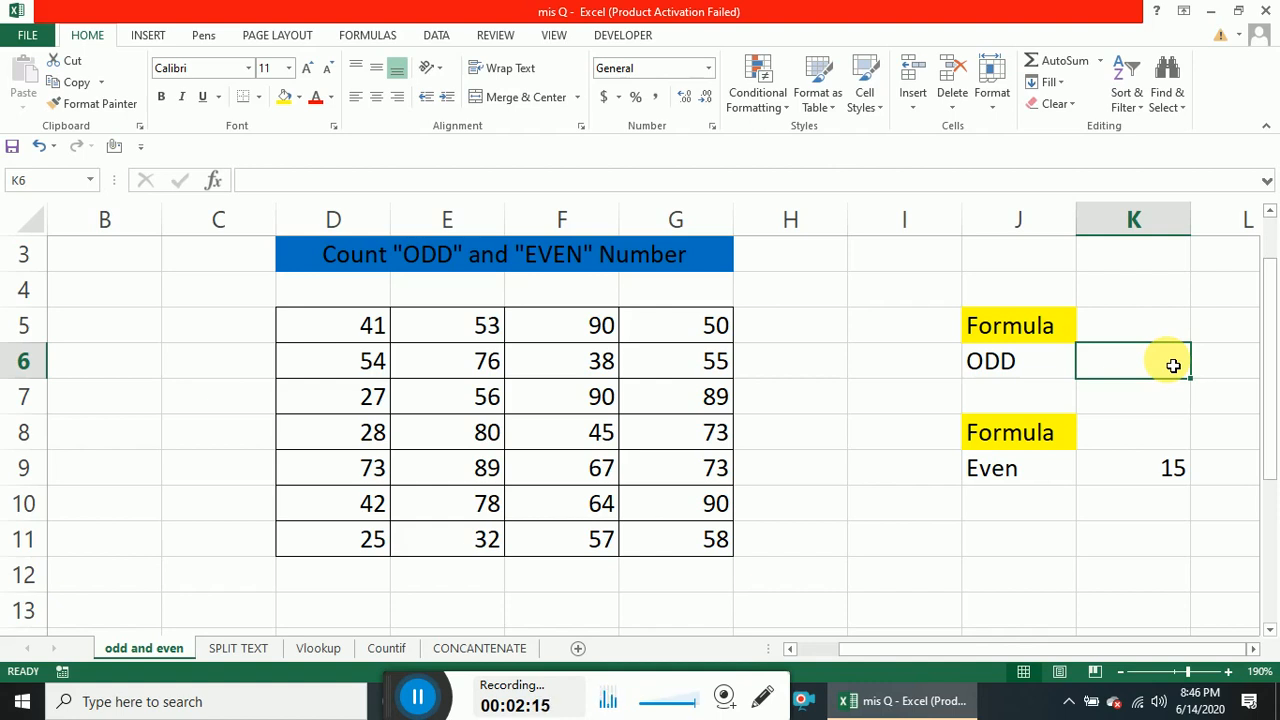
text(=s)
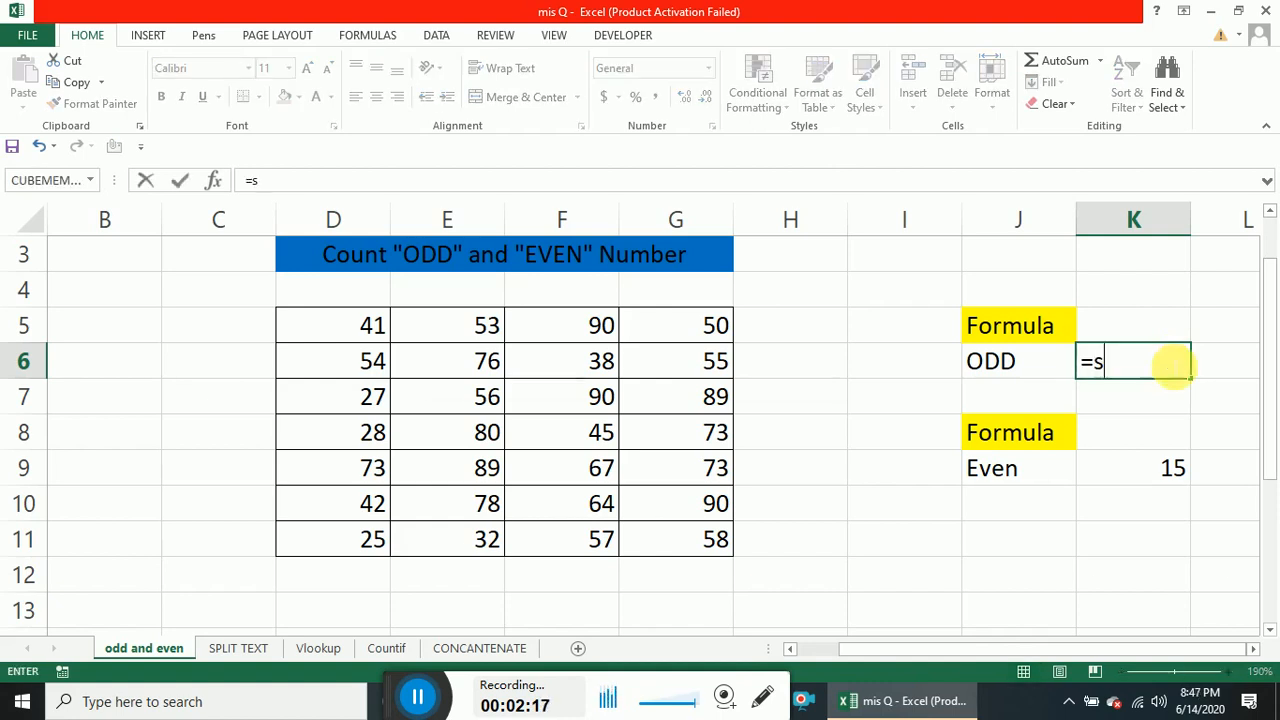
text(um)
key(Down)
key(Down)
key(Down)
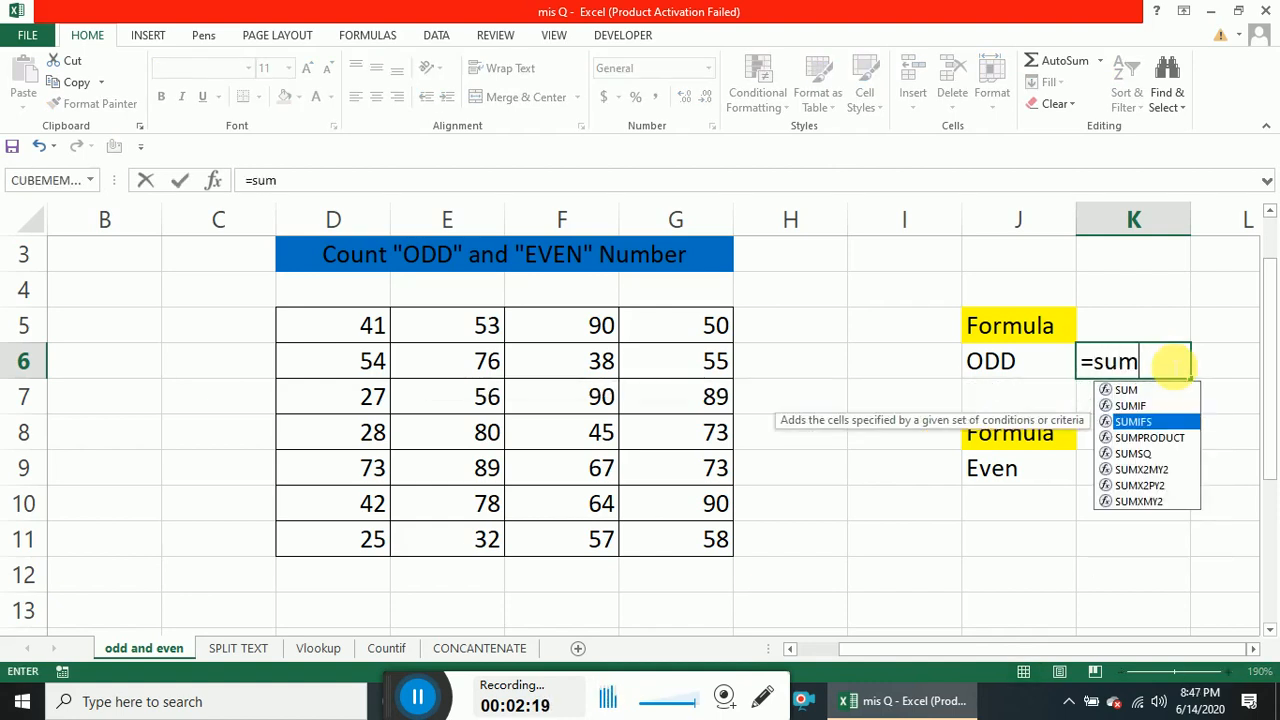
key(Tab)
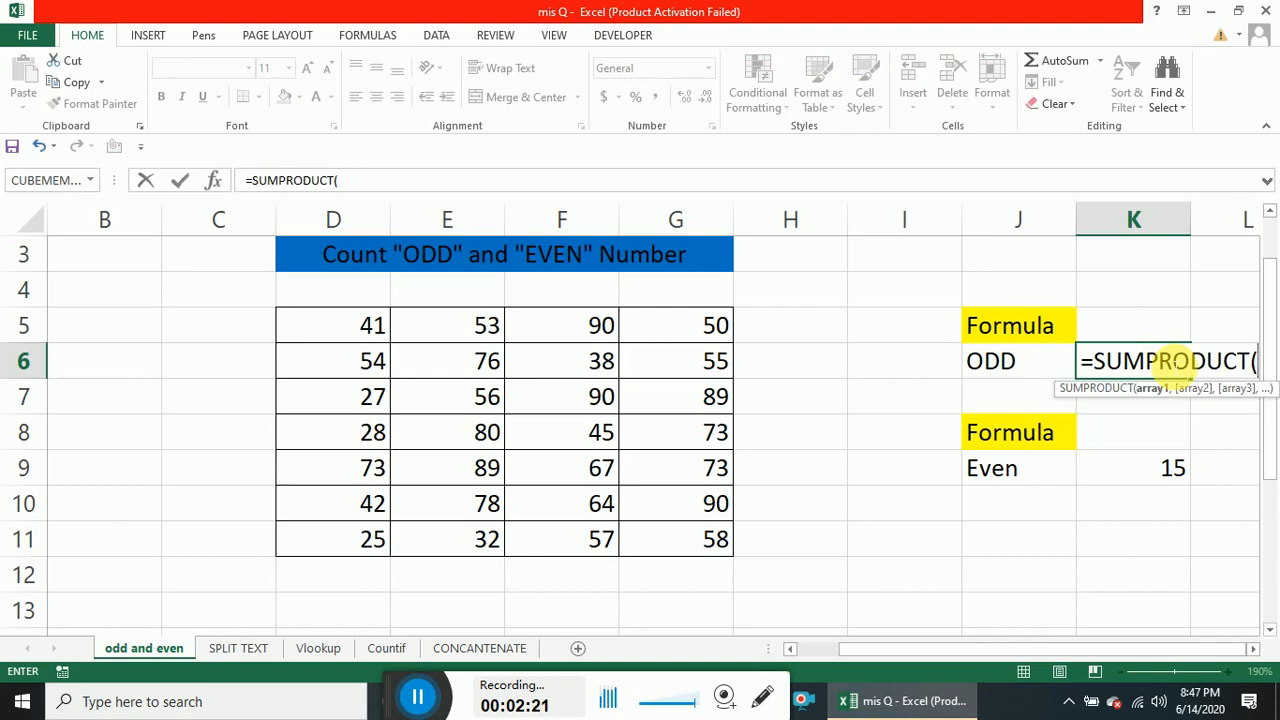
text(mod)
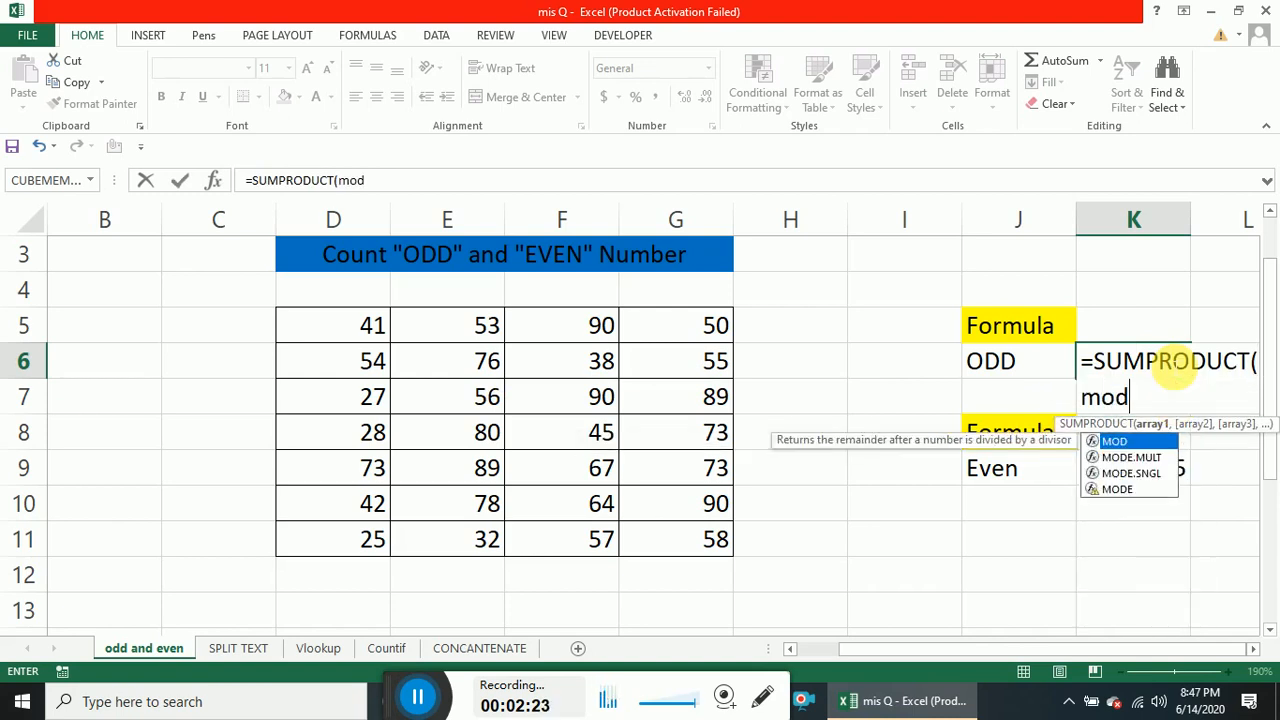
key(Tab)
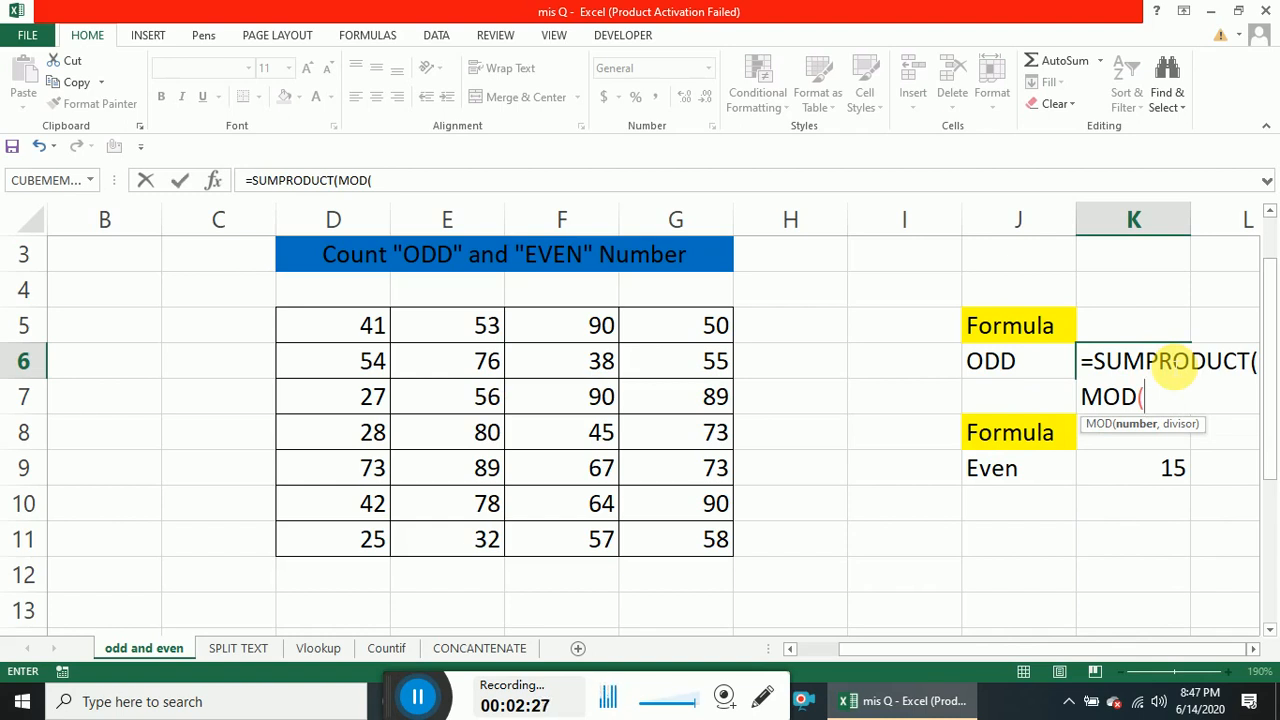
Complete the ODD formula in K6 with range D5:G11 and divisor 2, as =SUMPRODUCT(MOD(D5:G11,2)).
click(366, 333)
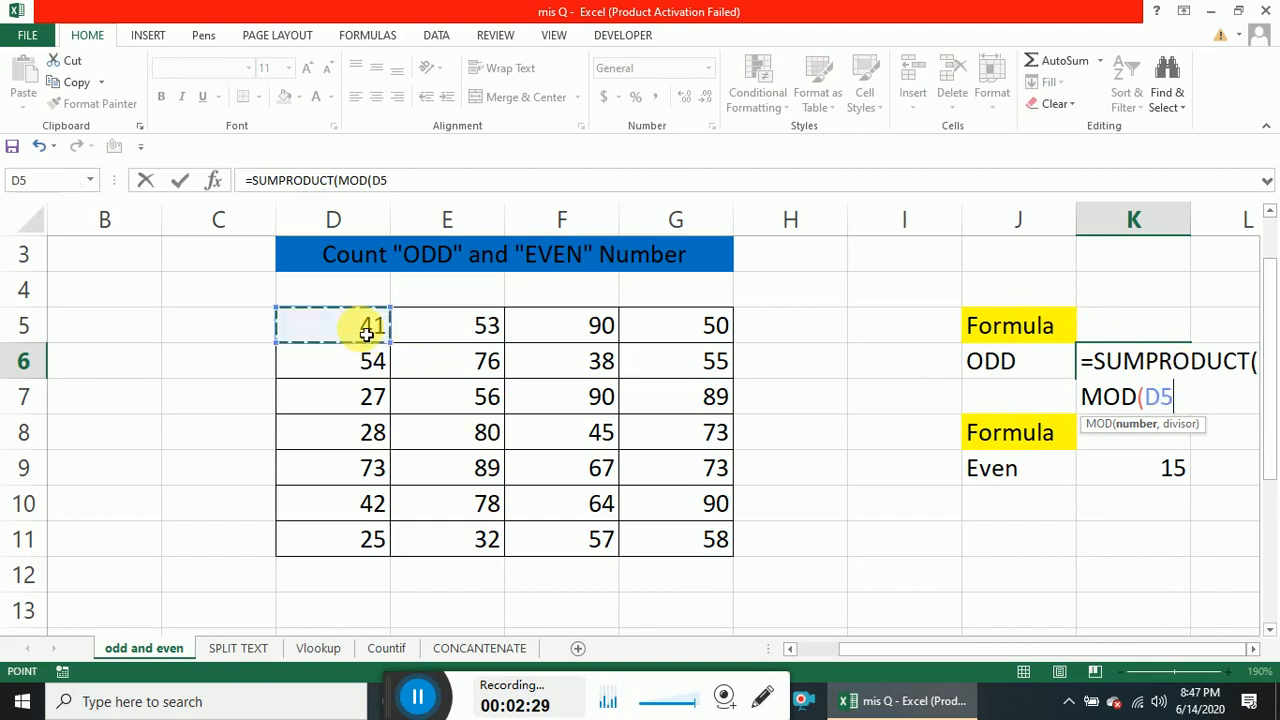
key(ctrl+shift+Down)
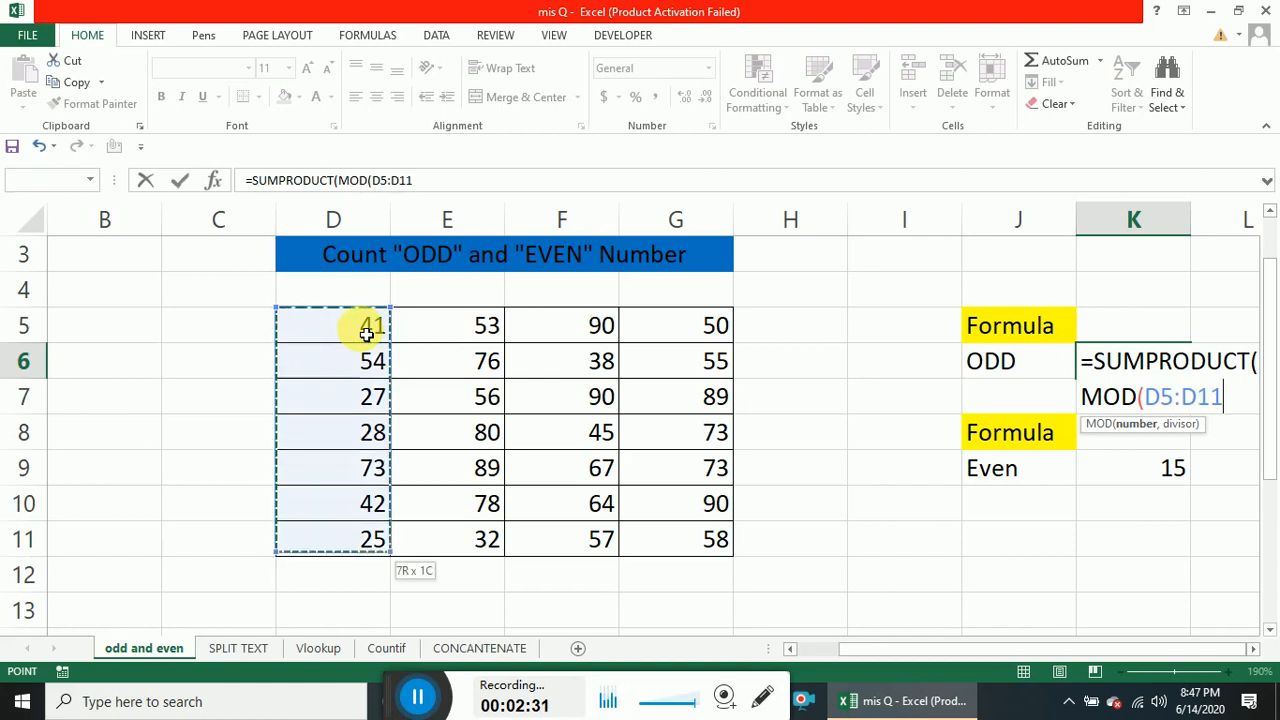
key(ctrl+shift+Right)
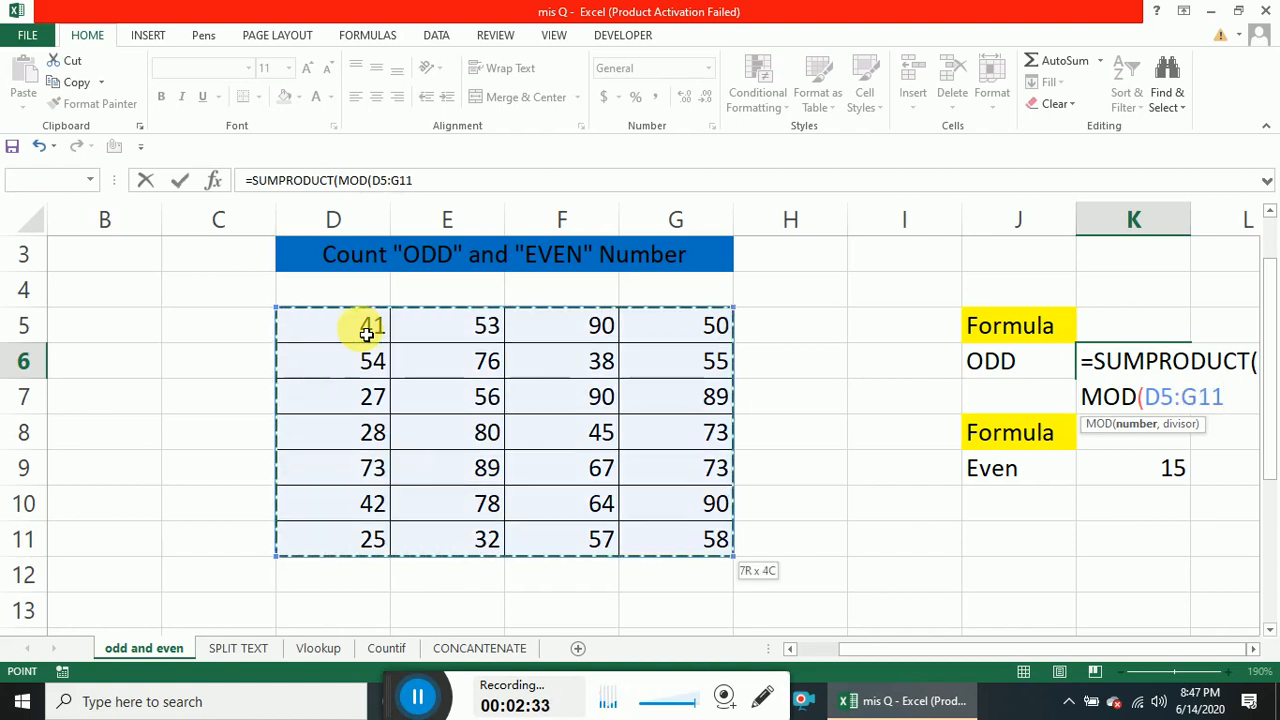
text(,)
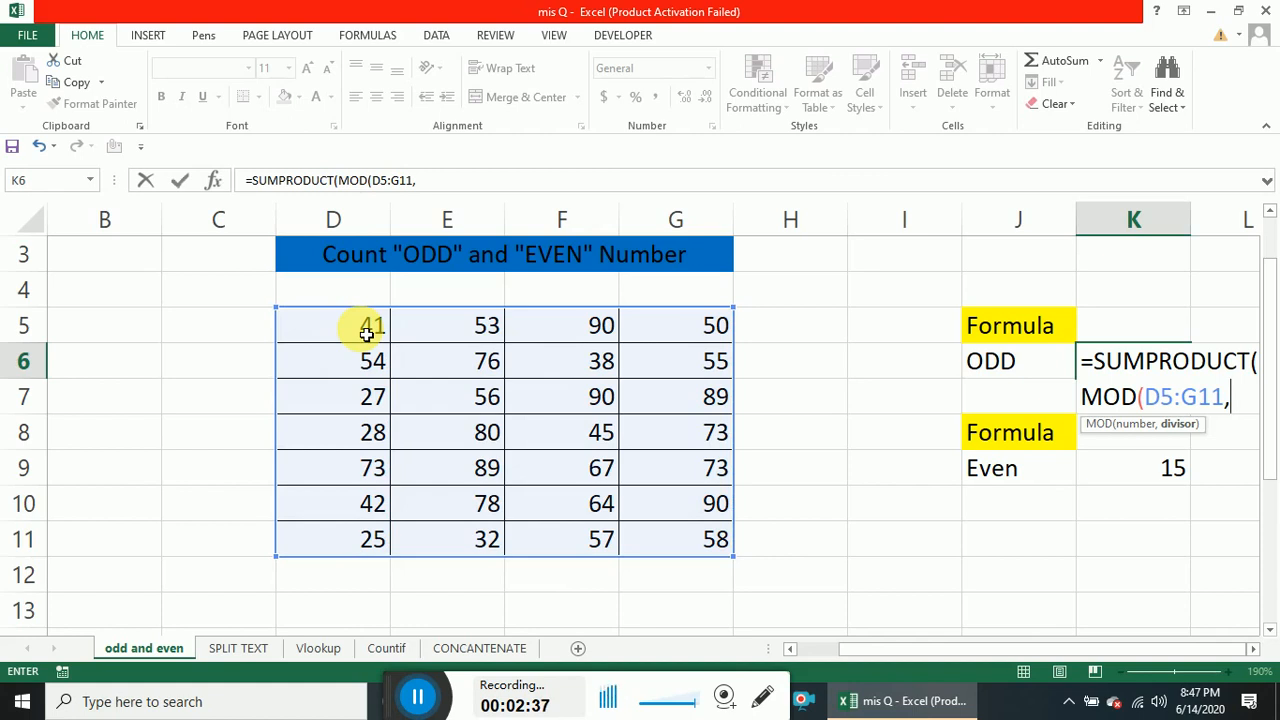
text(2)))
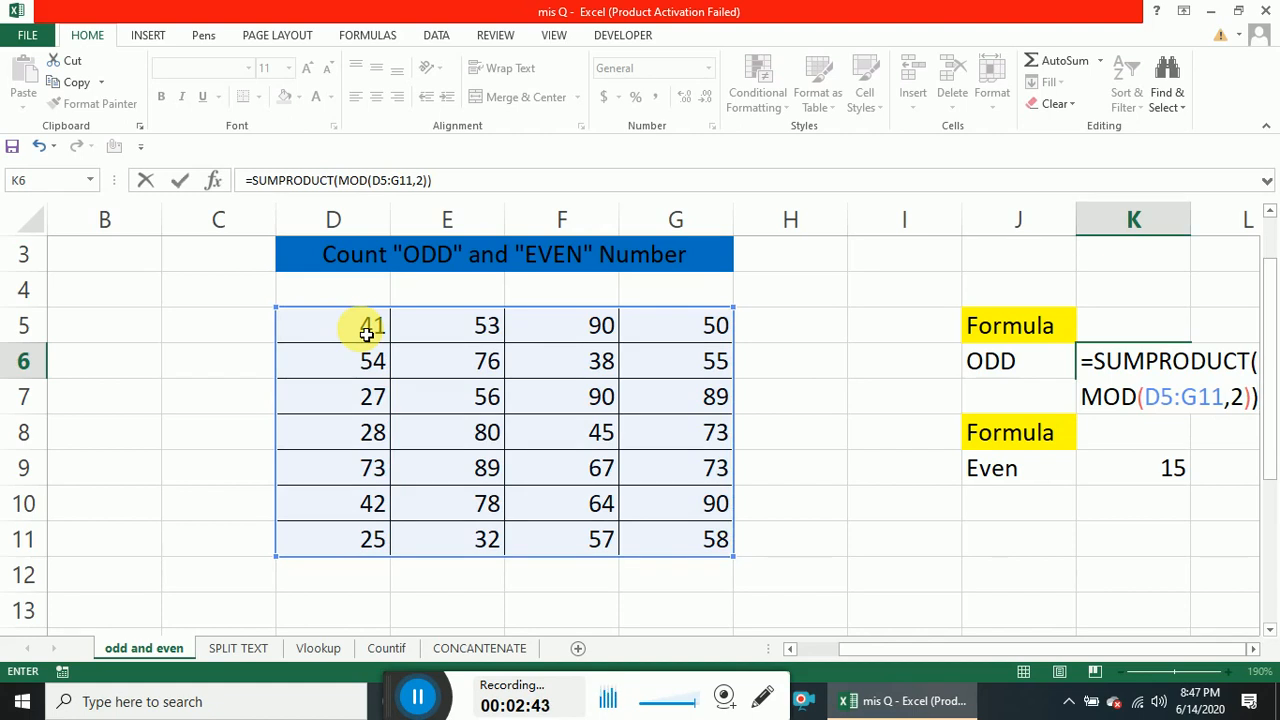
key(Return)
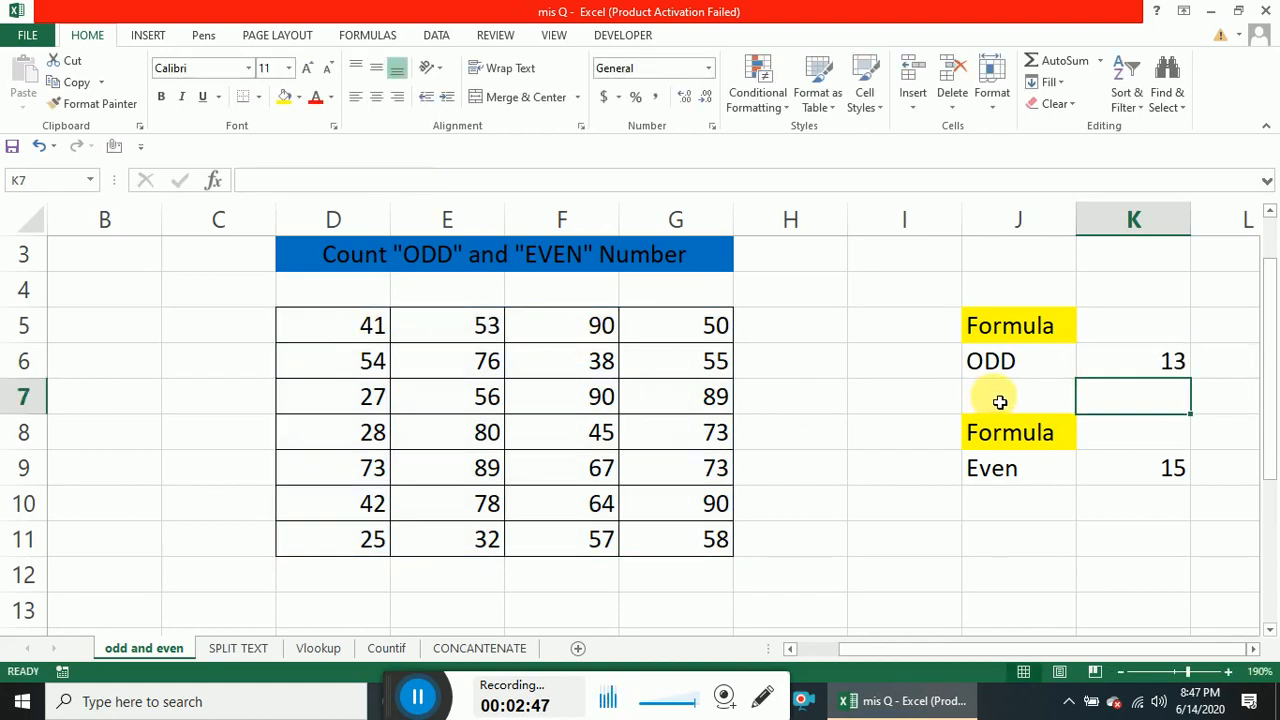
Begin replacing the Even formula in cell K9 with =SUMPRODUCT(--(MOD(.
click(1154, 484)
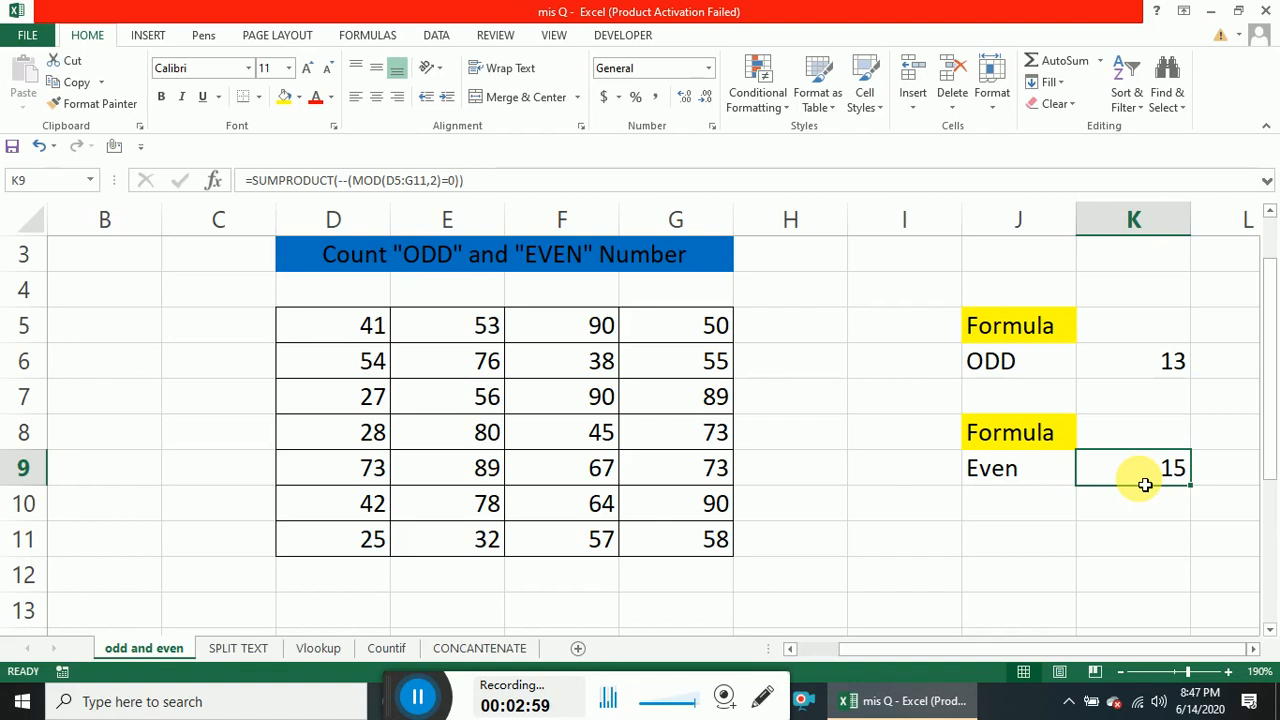
text(=sum)
key(Down)
key(Down)
key(Down)
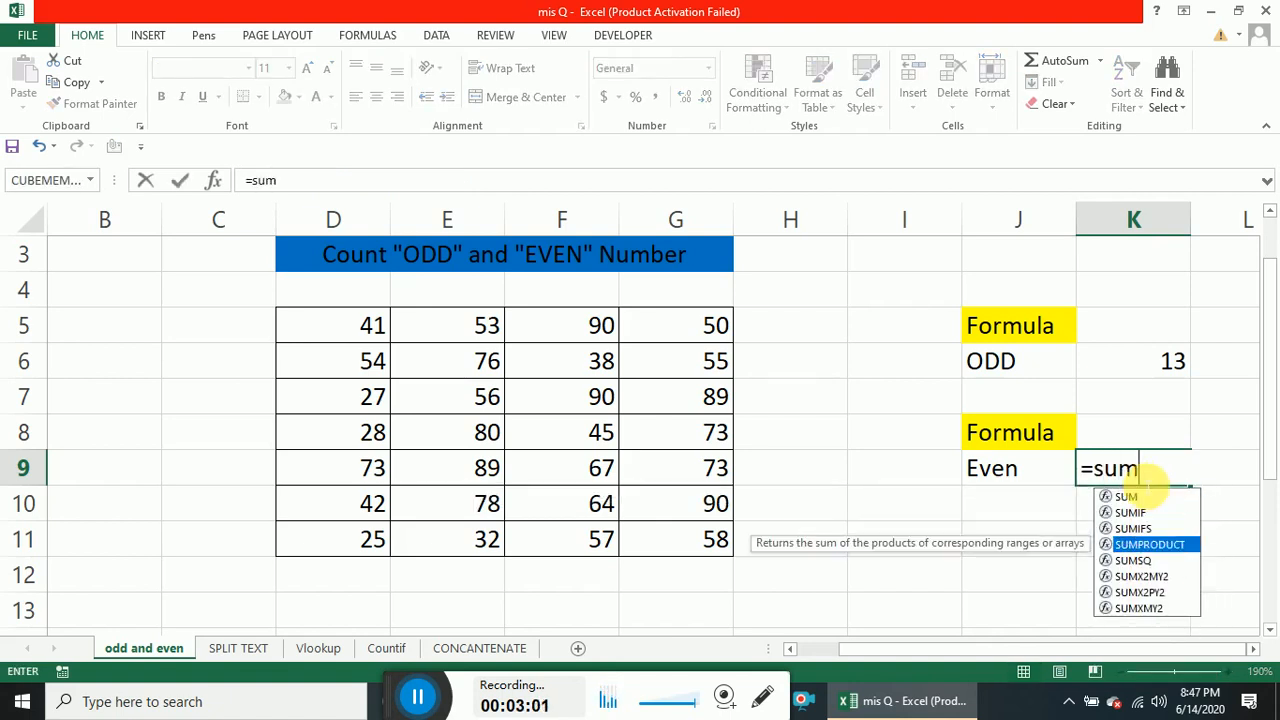
key(Tab)
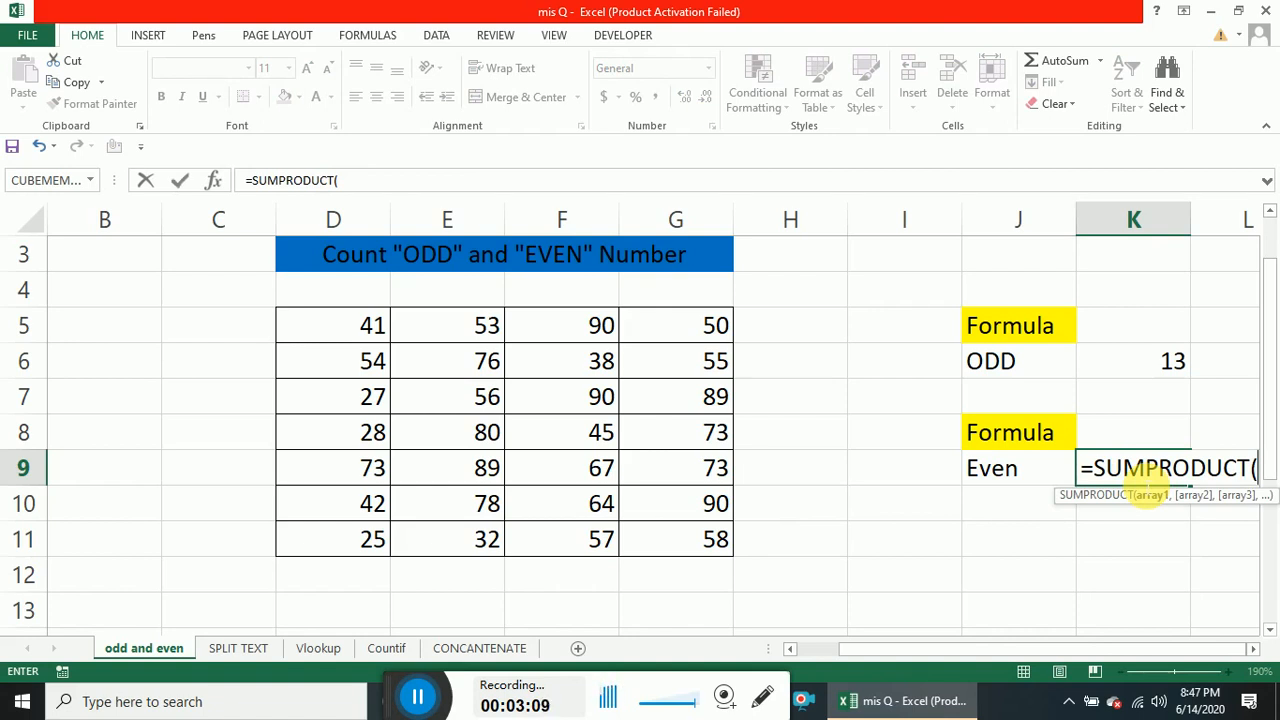
text(--)
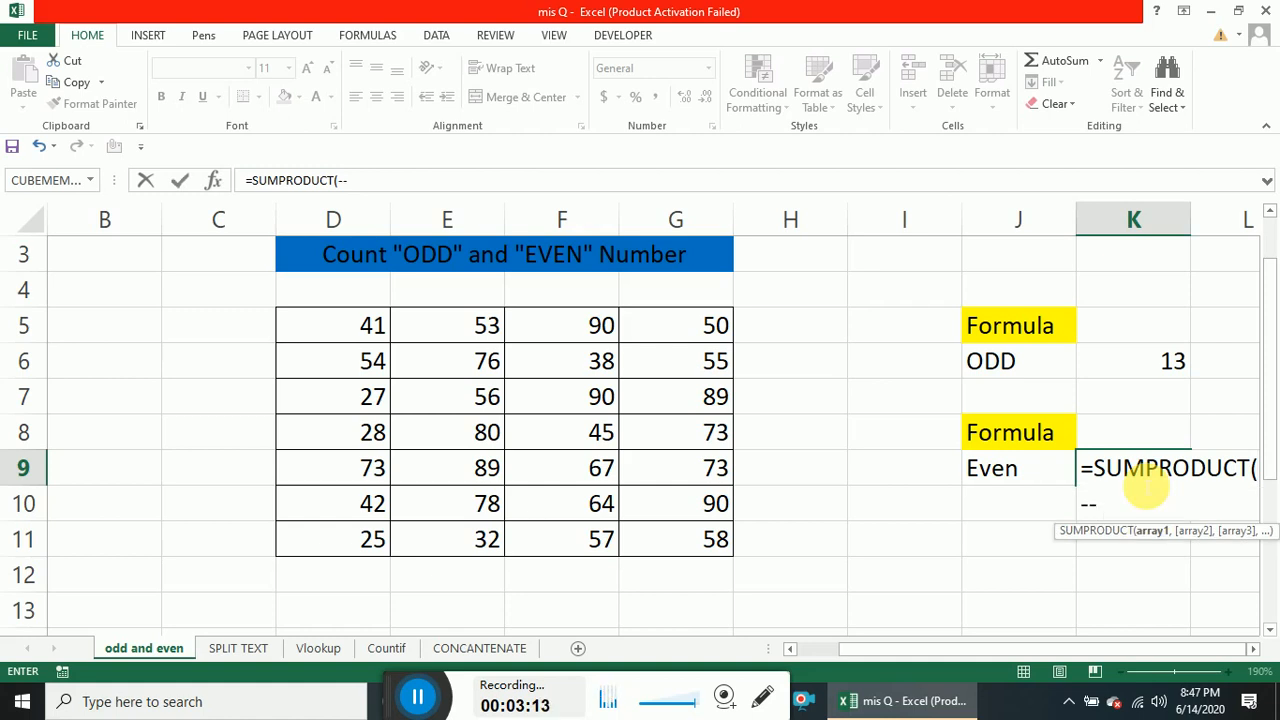
text((mod)
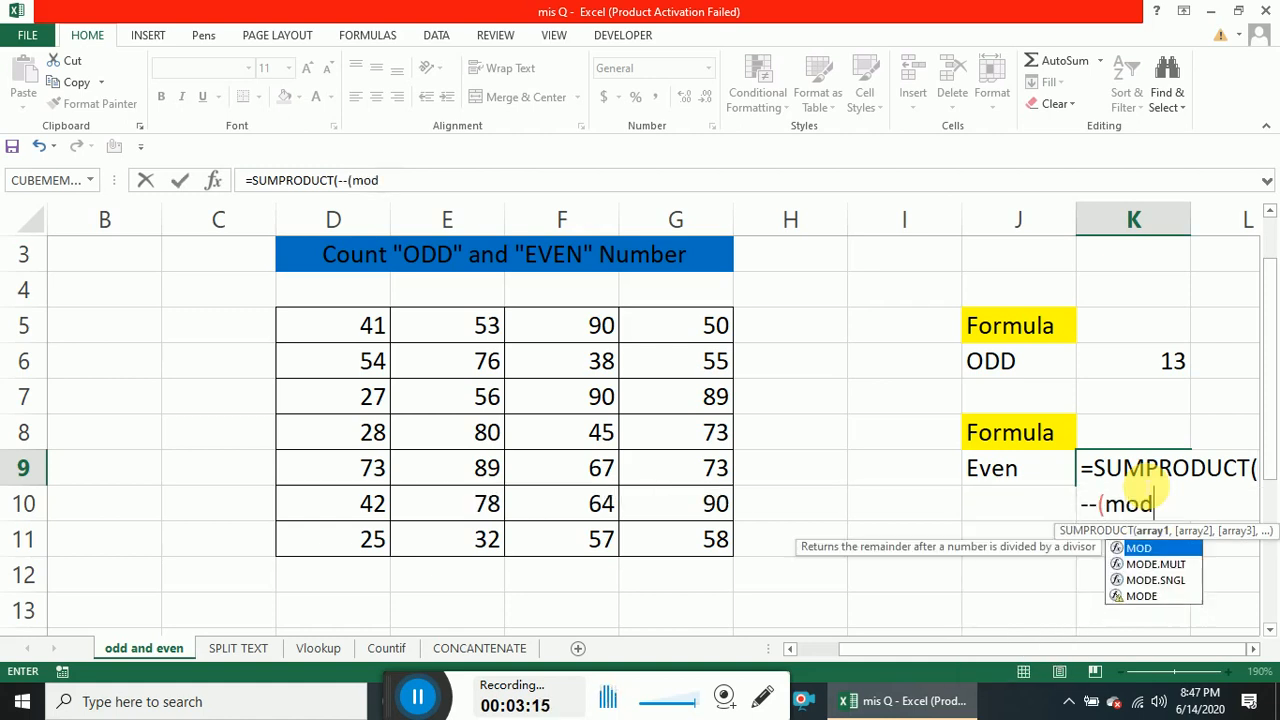
key(Tab)
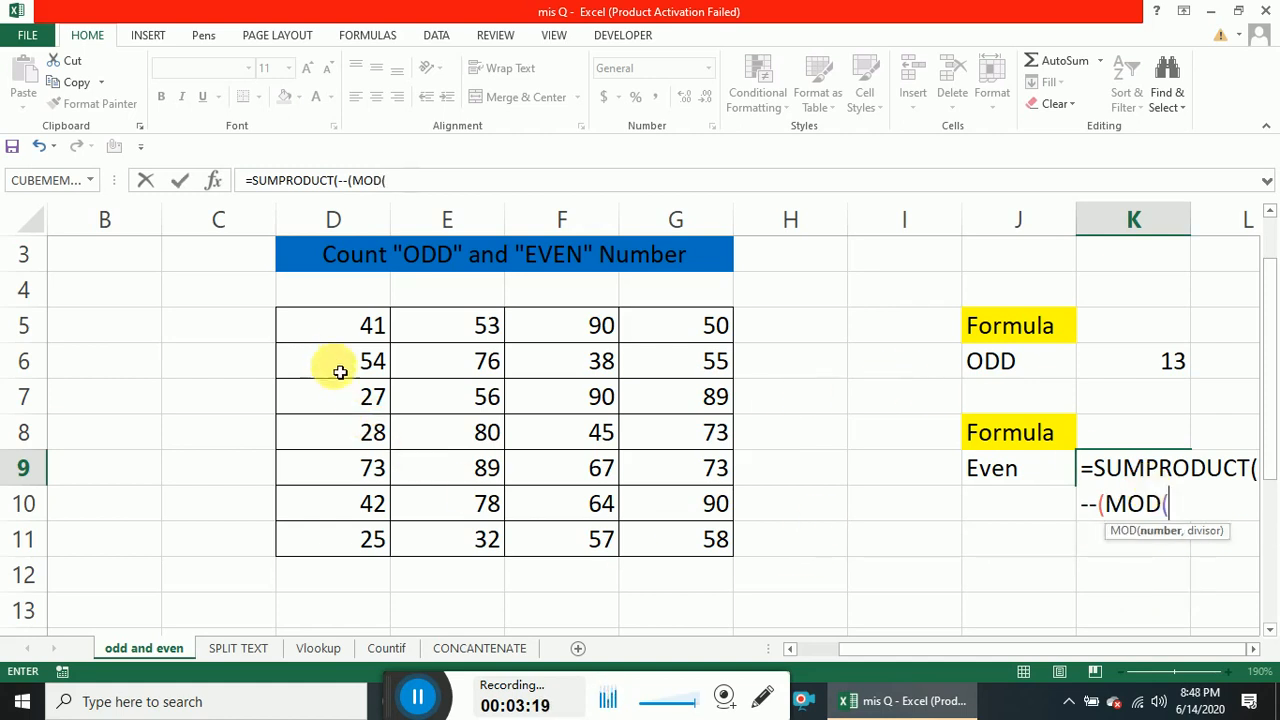
Complete the Even formula in K9 as =SUMPRODUCT(--(MOD(D5:G11,2)=0)), accepting the suggested parenthesis correction.
click(336, 338)
key(ctrl+shift+Down)
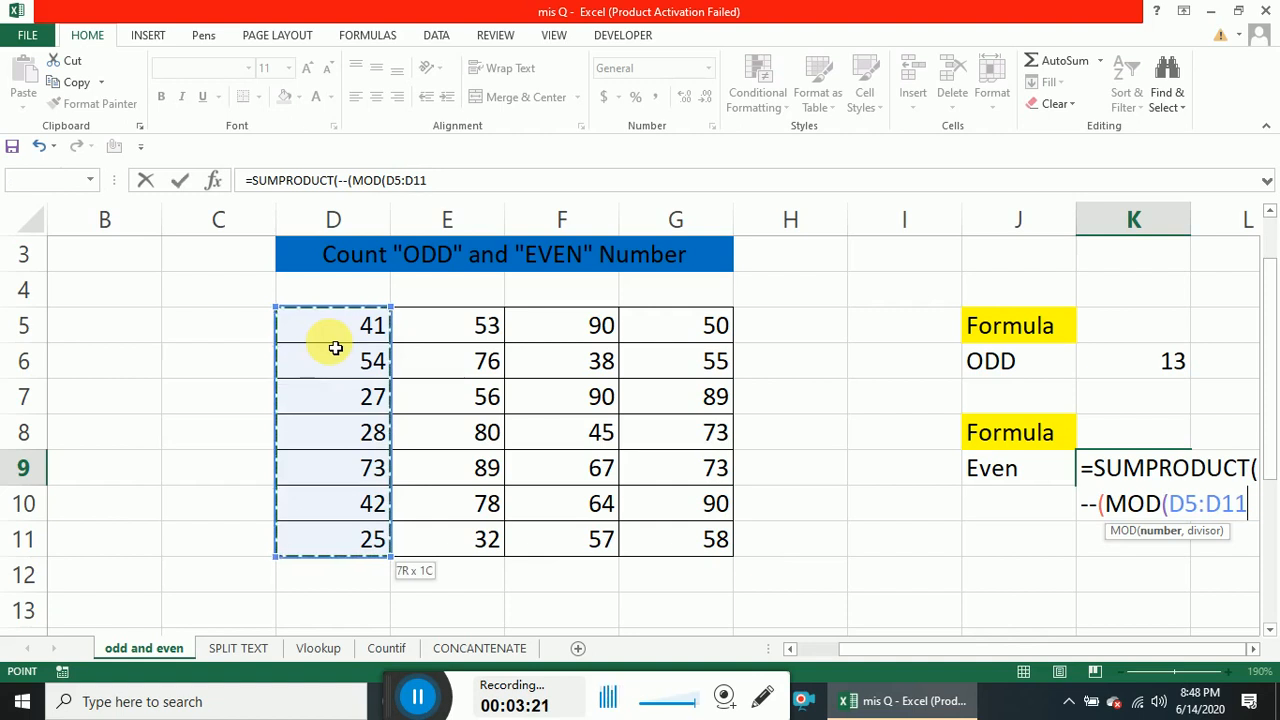
key(ctrl+shift+Right)
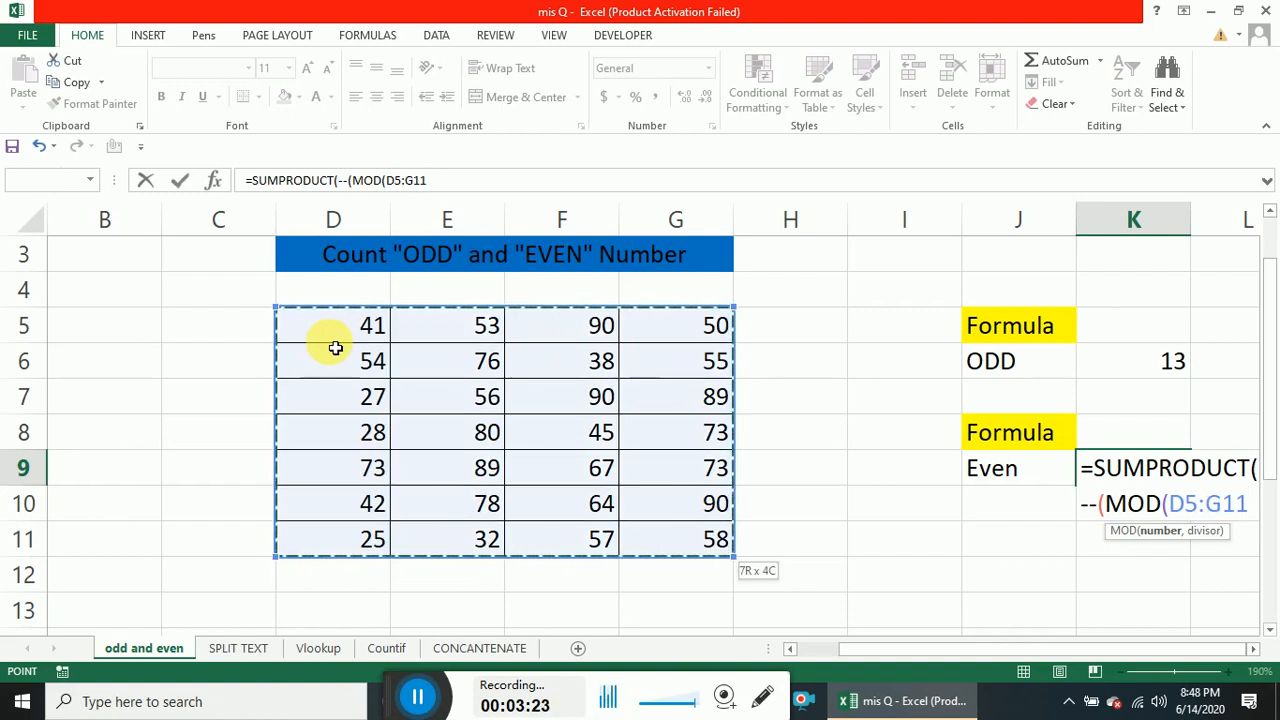
text(,2)
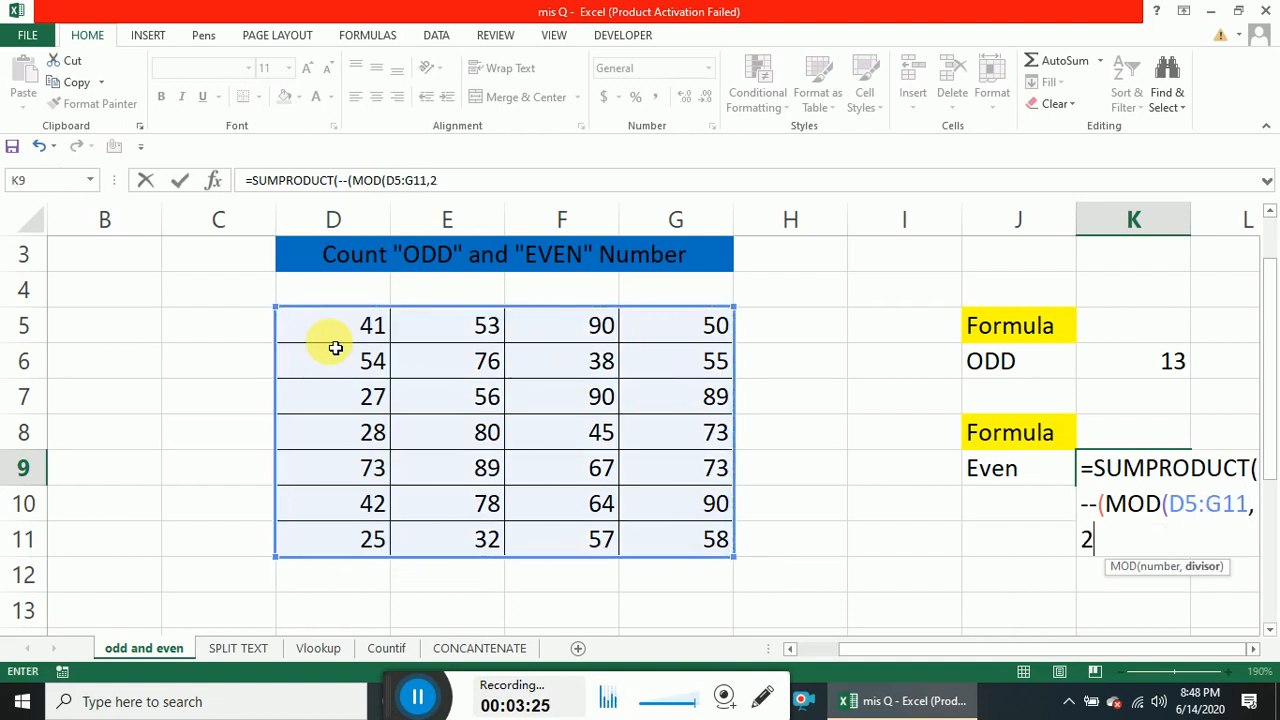
text()=0)
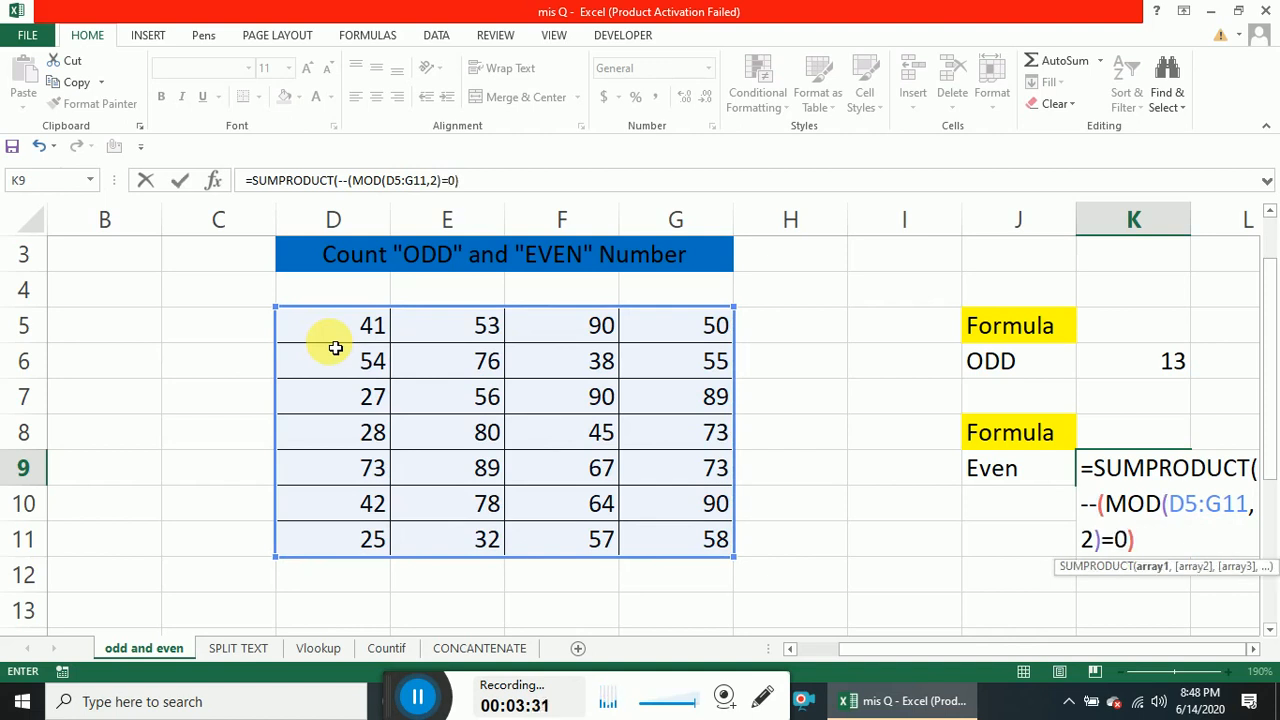
key(Return)
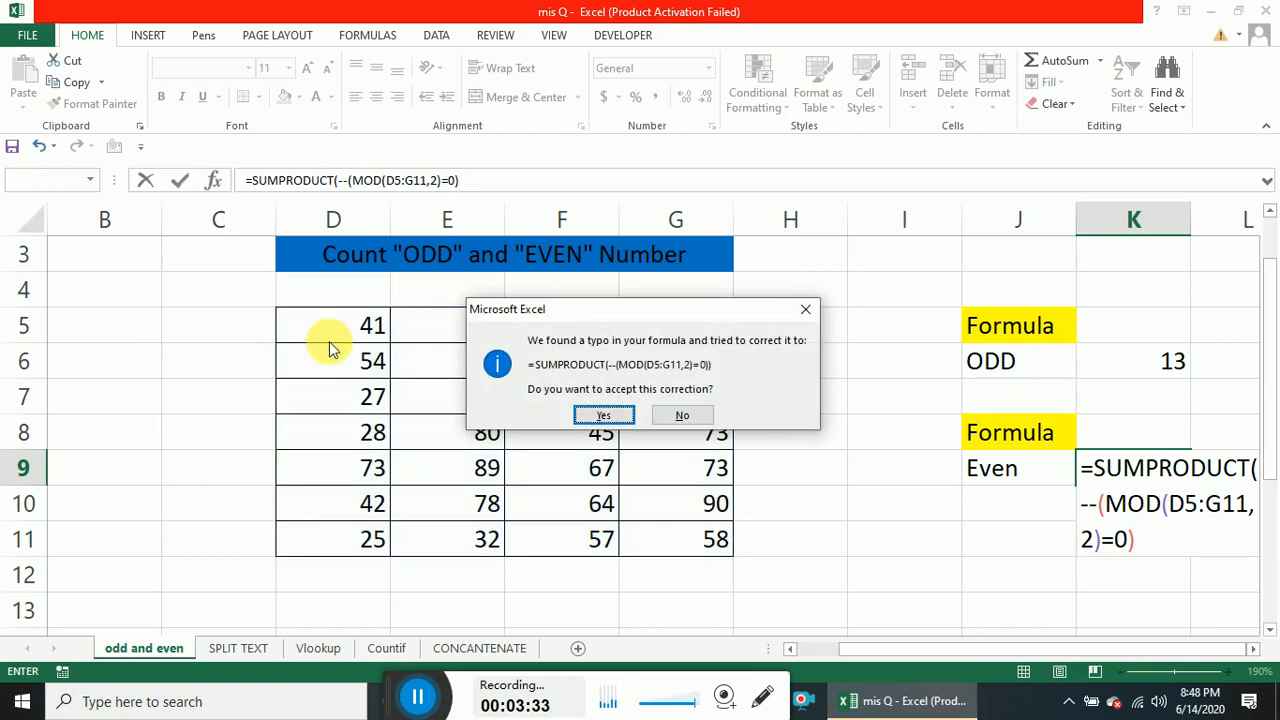
key(Return)
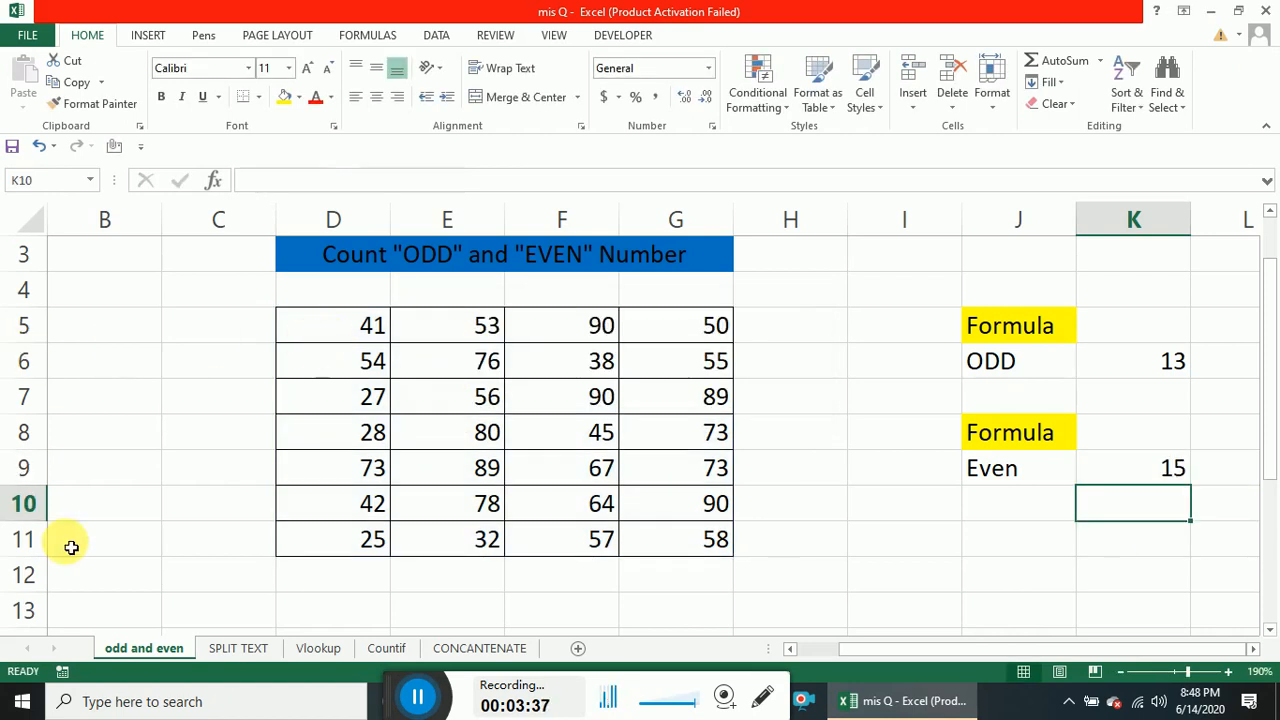
On the SPLIT TEXT sheet, clear the existing first, middle and last name results in H6:J8.
click(243, 652)
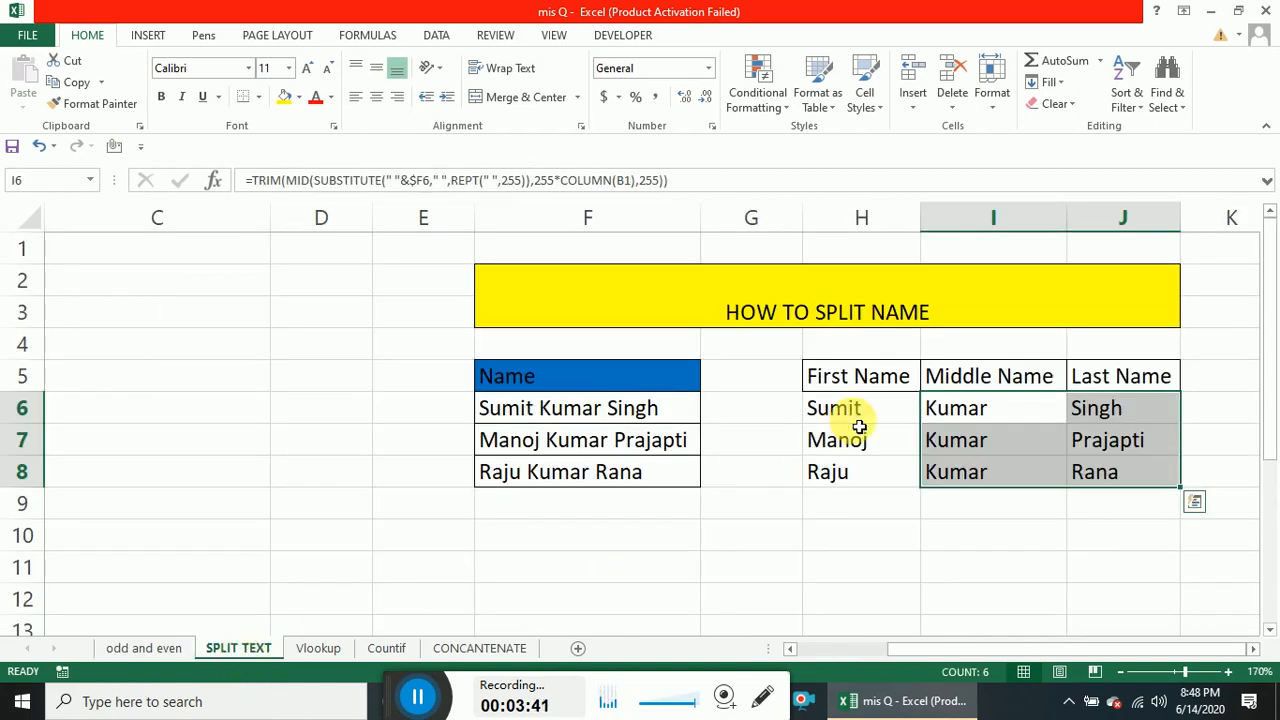
click(859, 424)
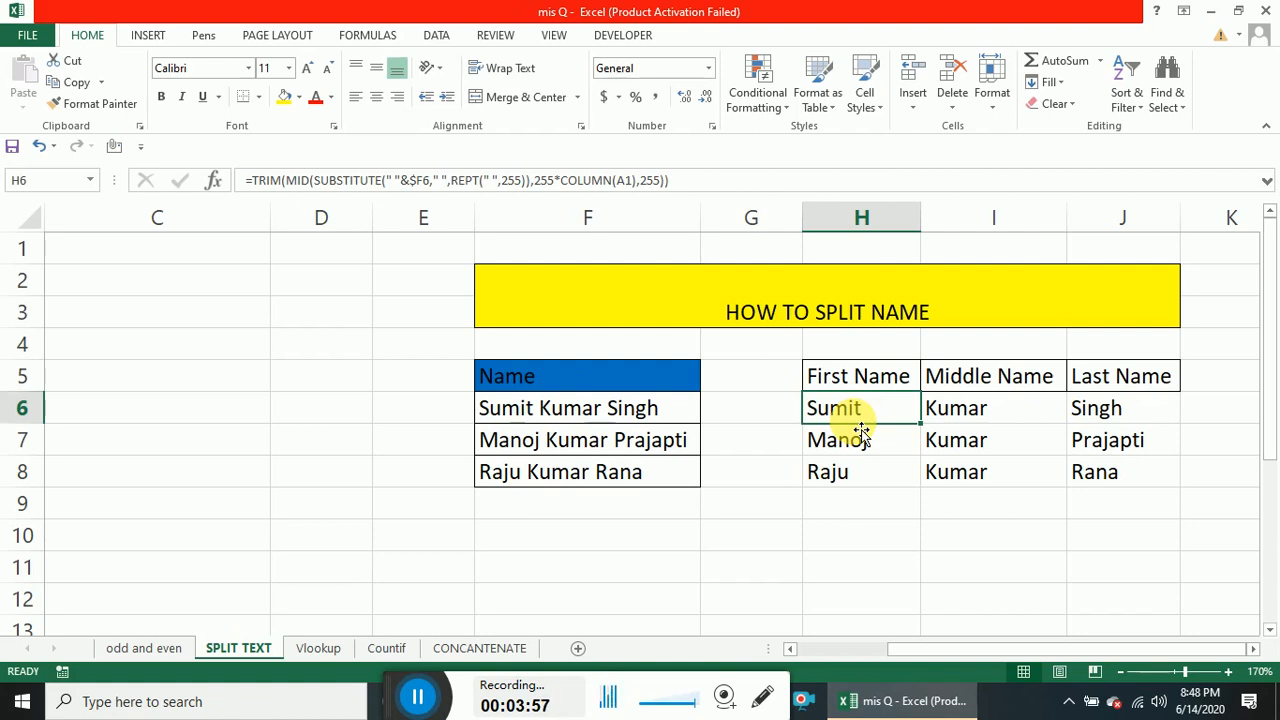
key(shift+Right)
key(shift+Right)
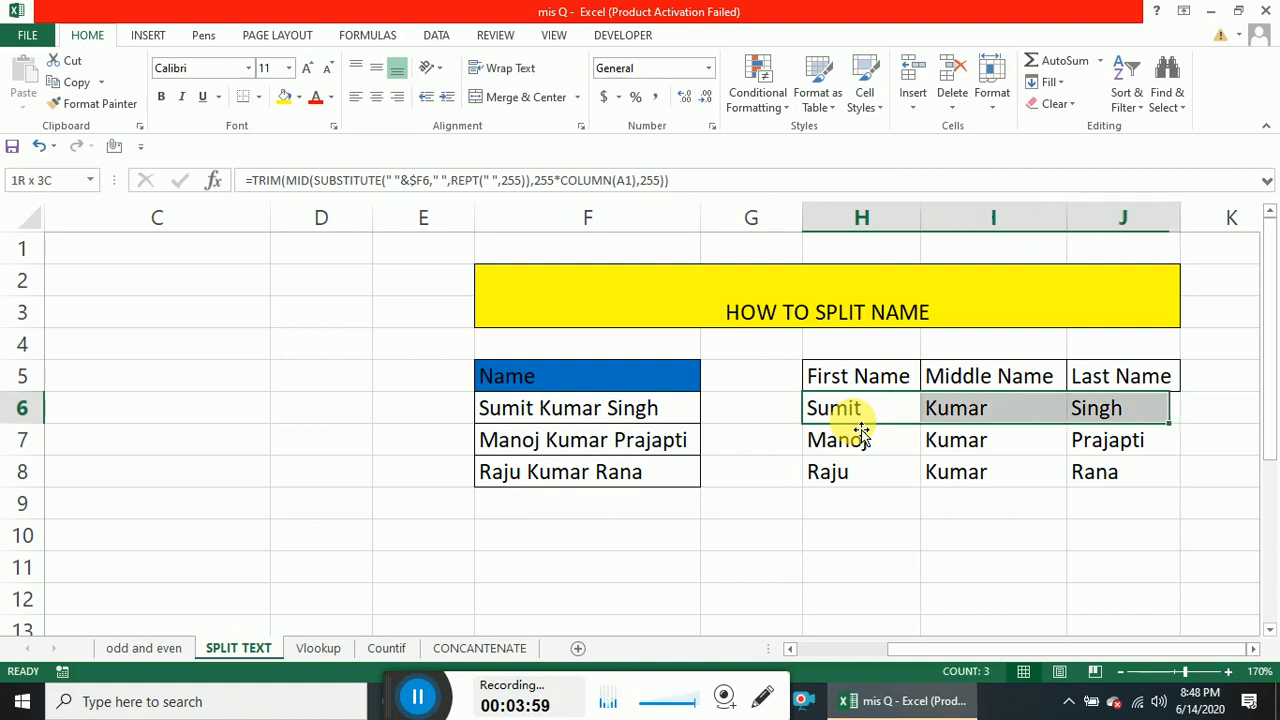
key(shift+Down)
key(shift+Down)
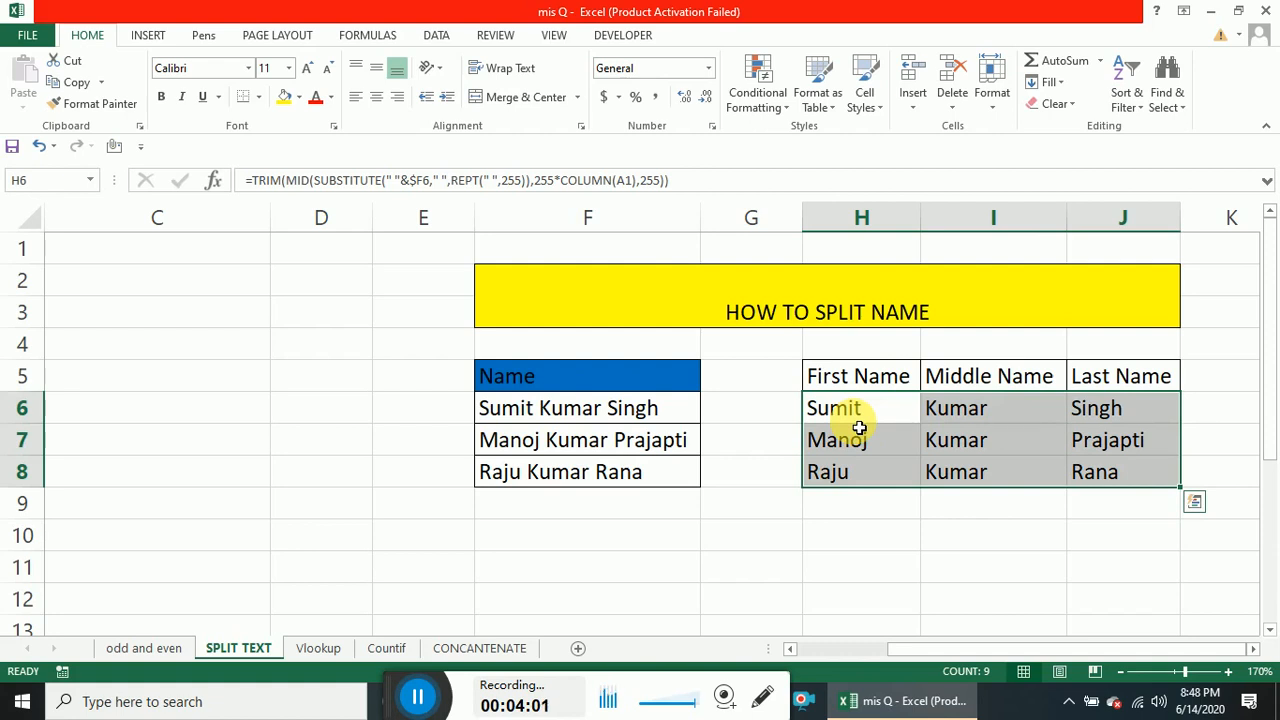
key(Delete)
click(859, 425)
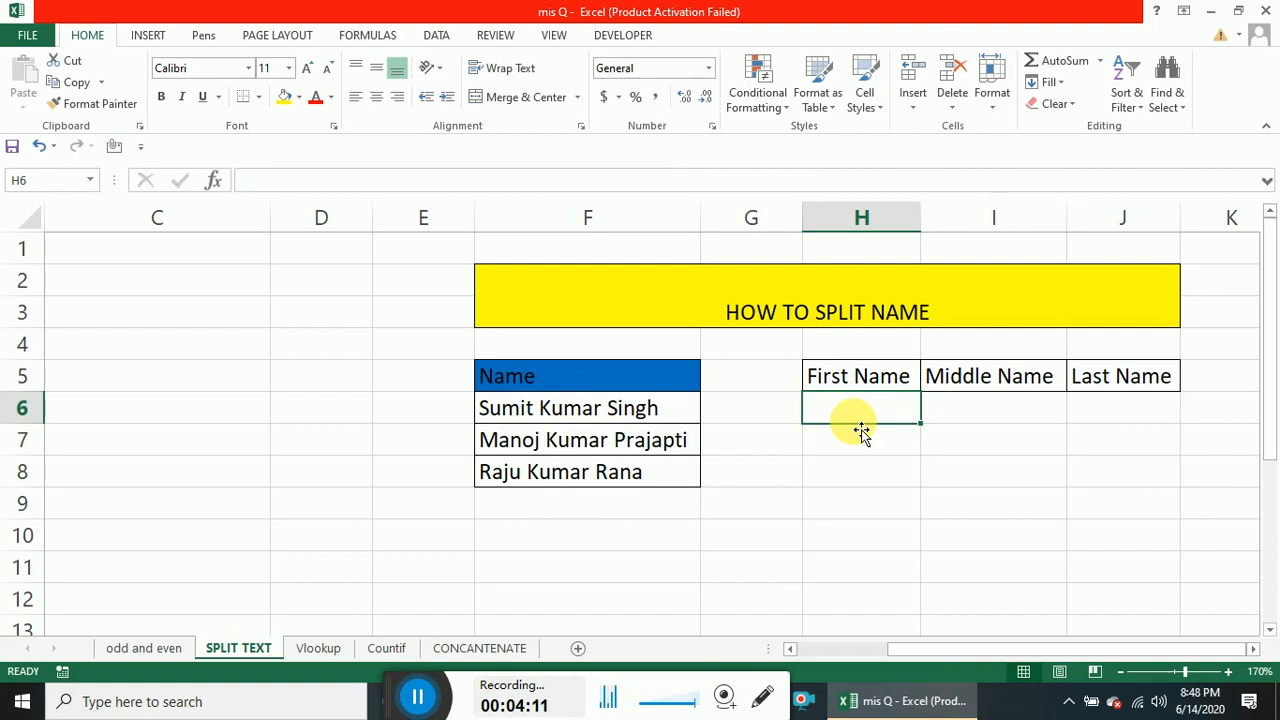
text(=)
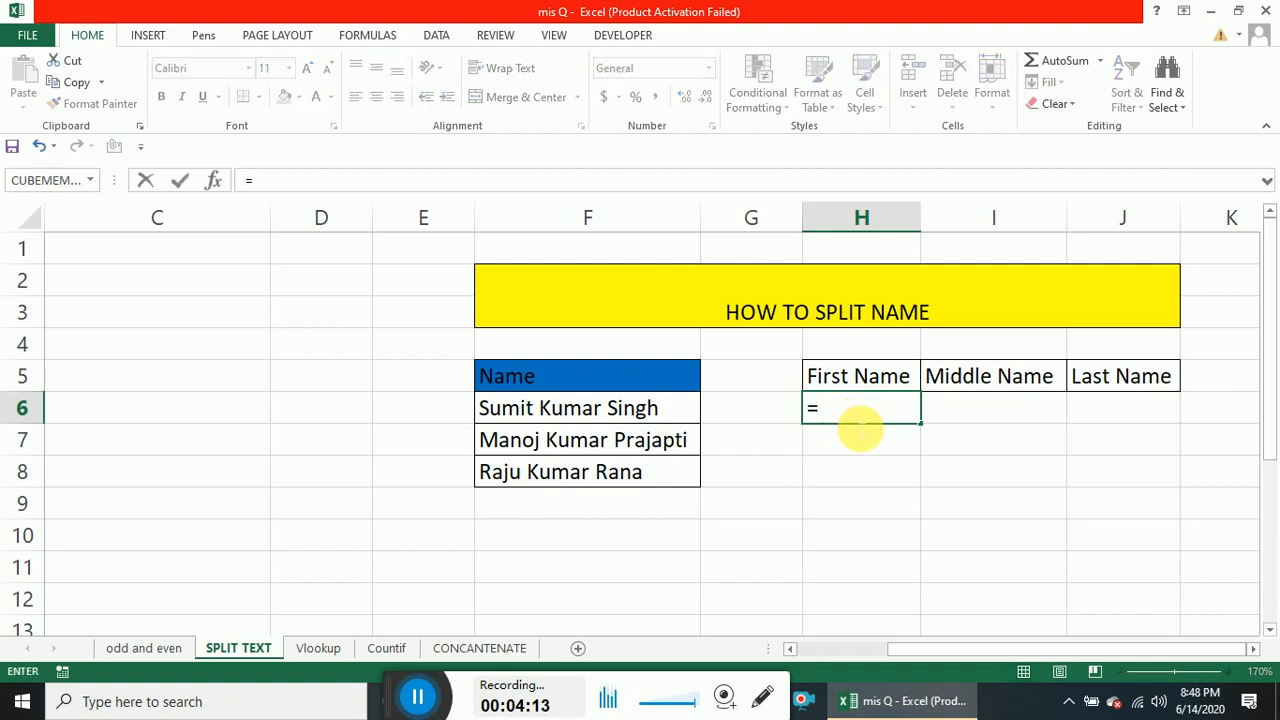
text(tr)
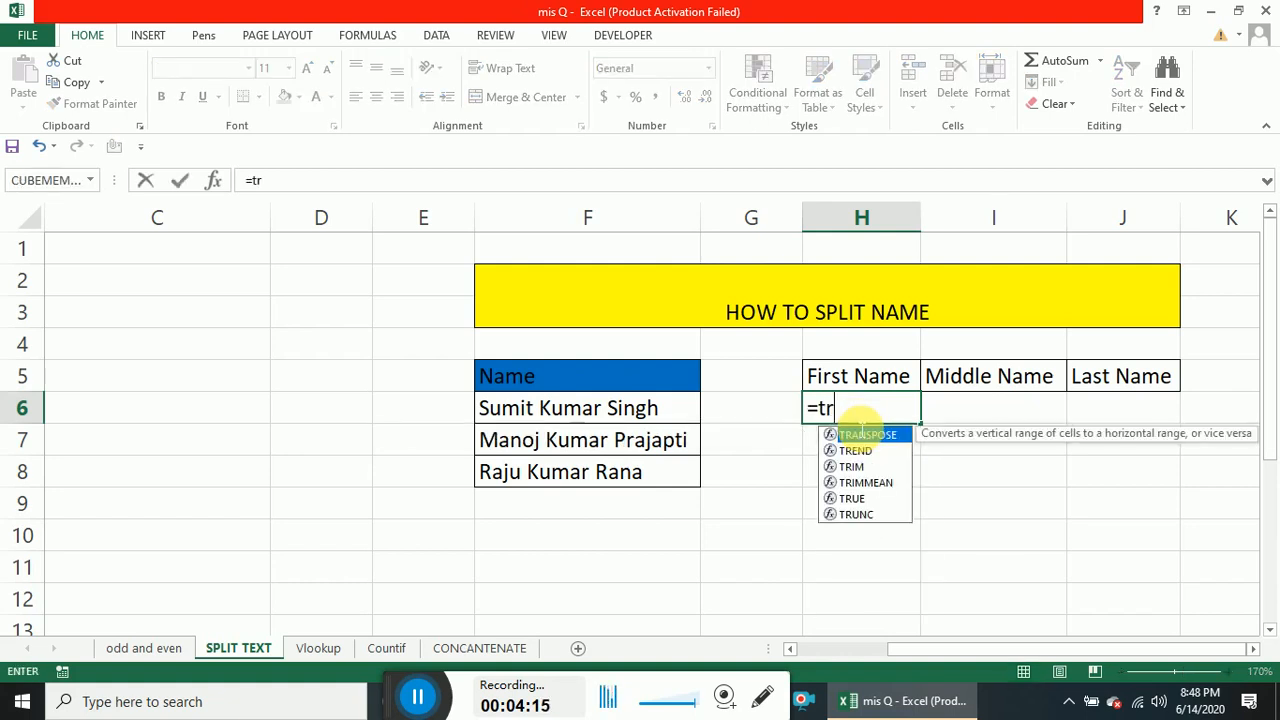
key(Down)
key(Down)
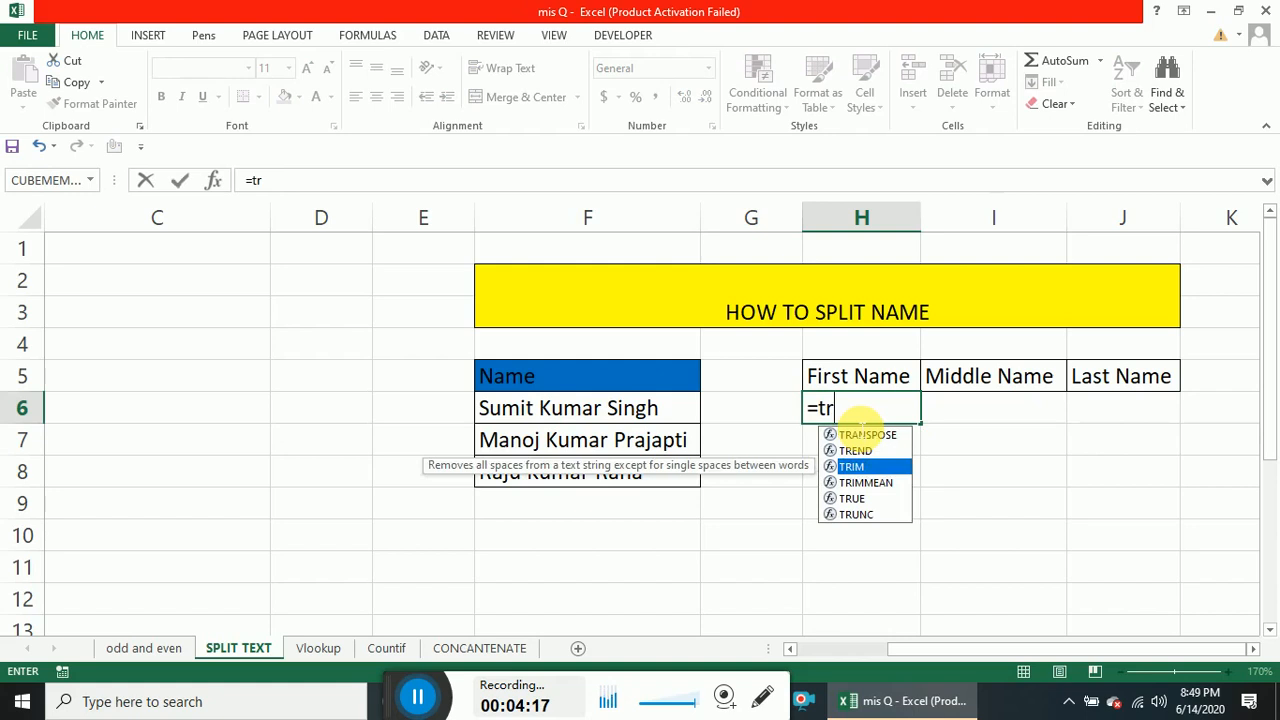
key(Tab)
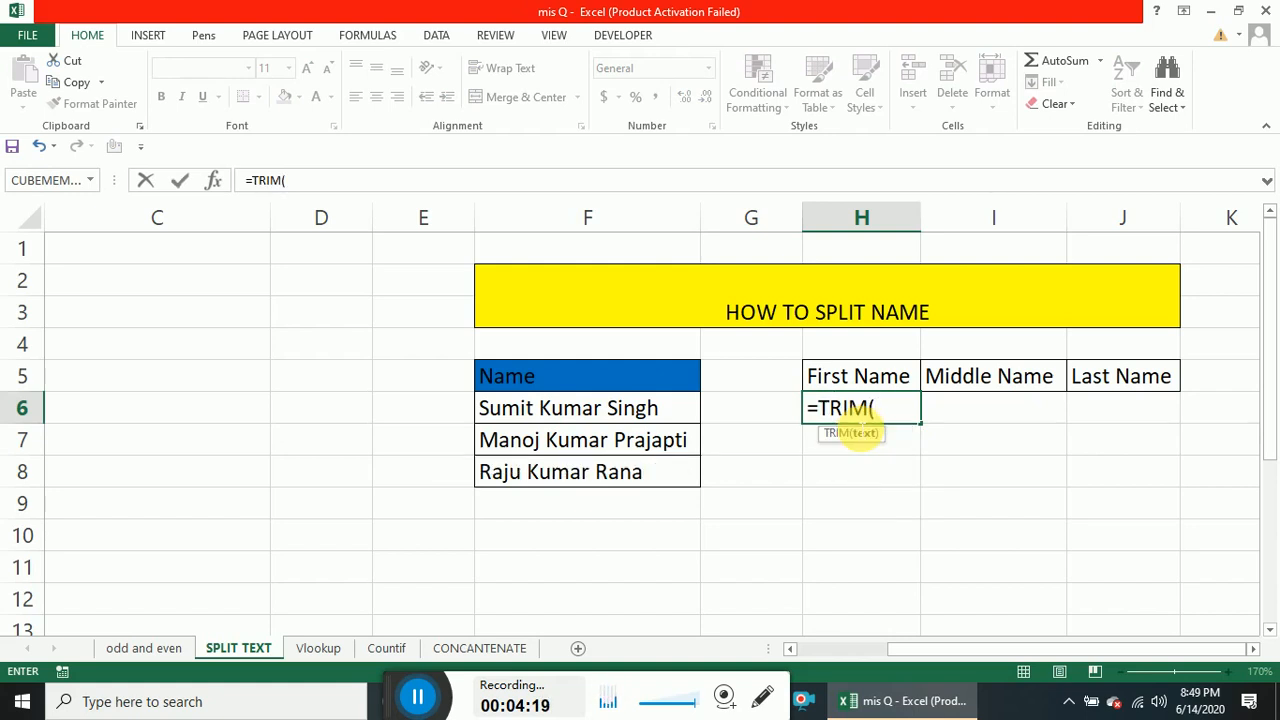
text(mid)
key(Tab)
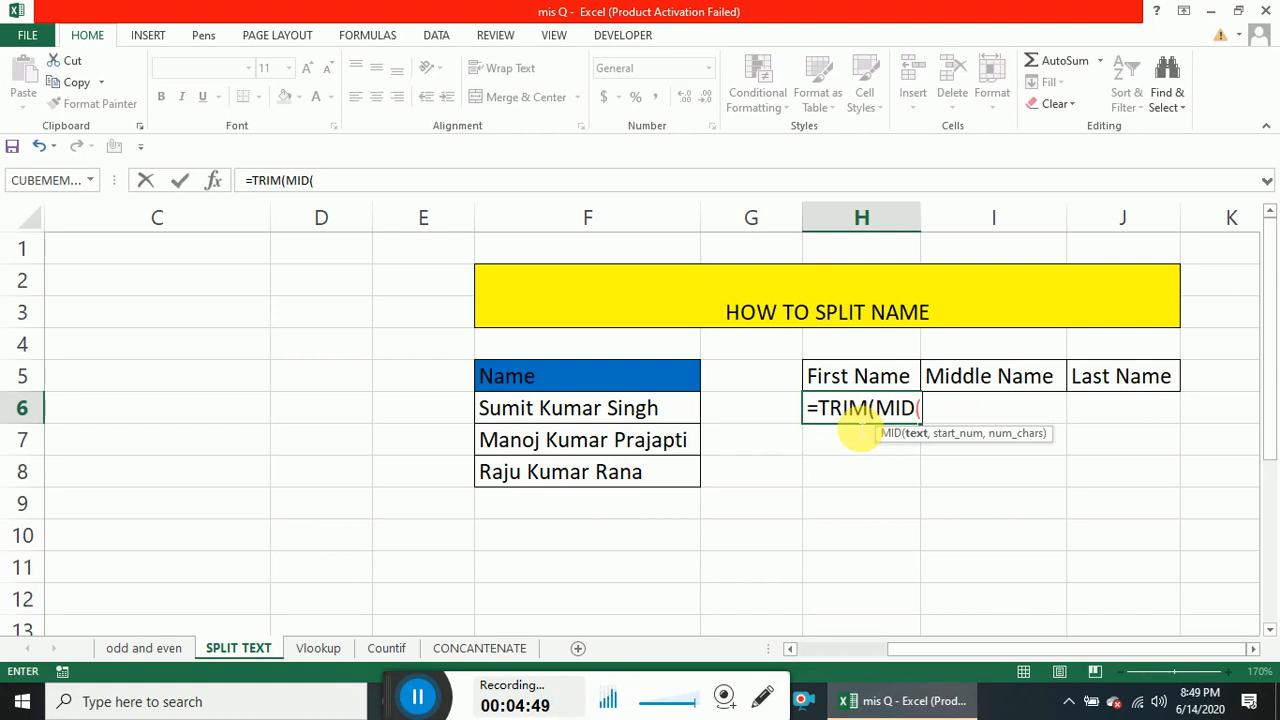
text(sub)
key(Tab)
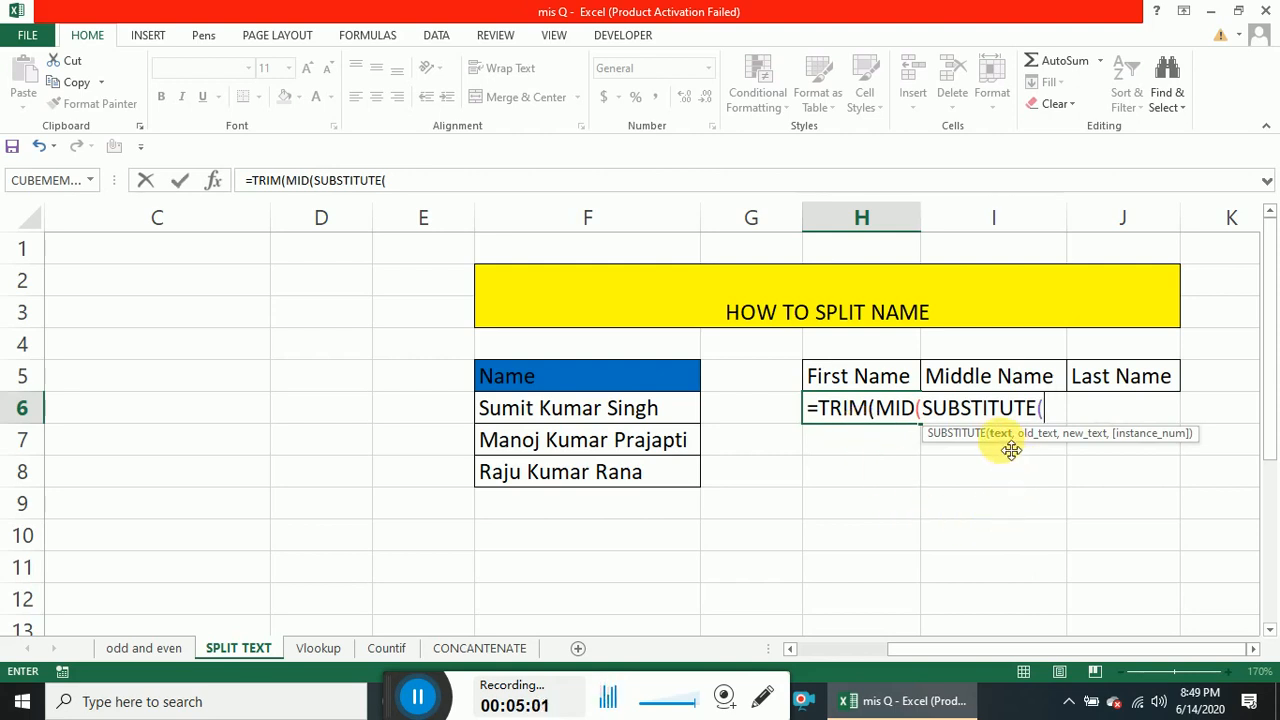
text(" ")
text(&)
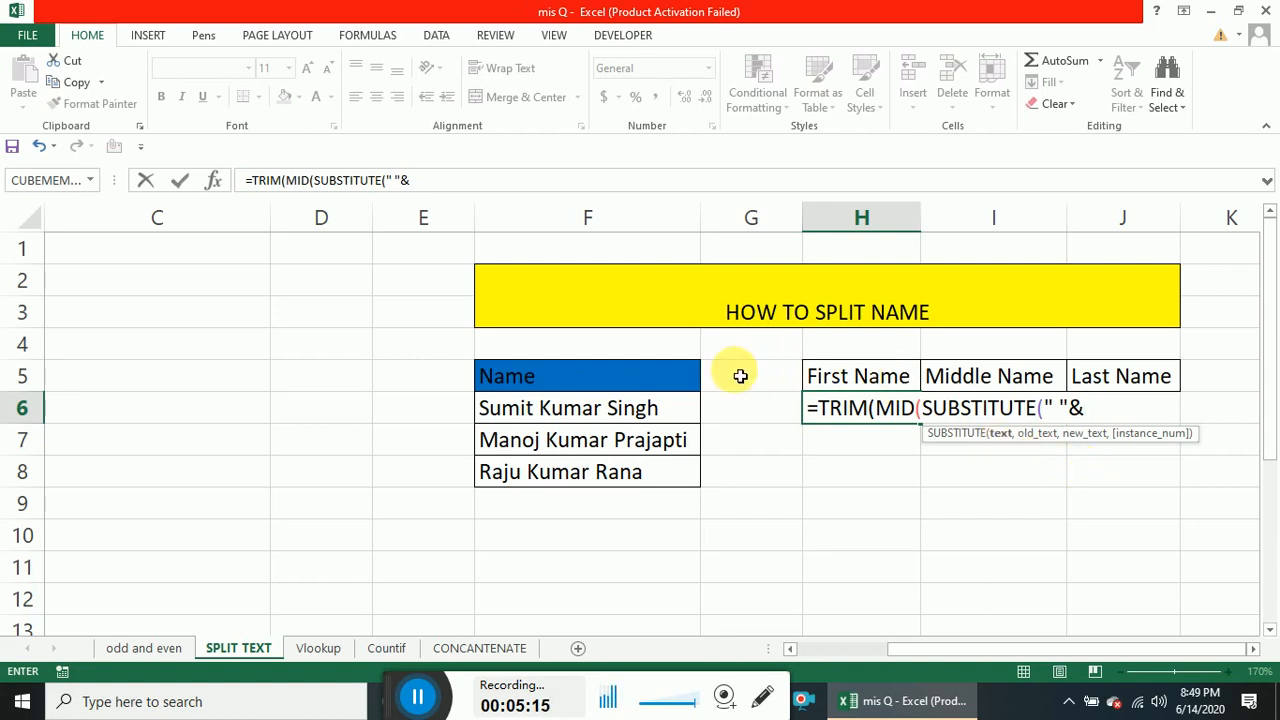
click(633, 412)
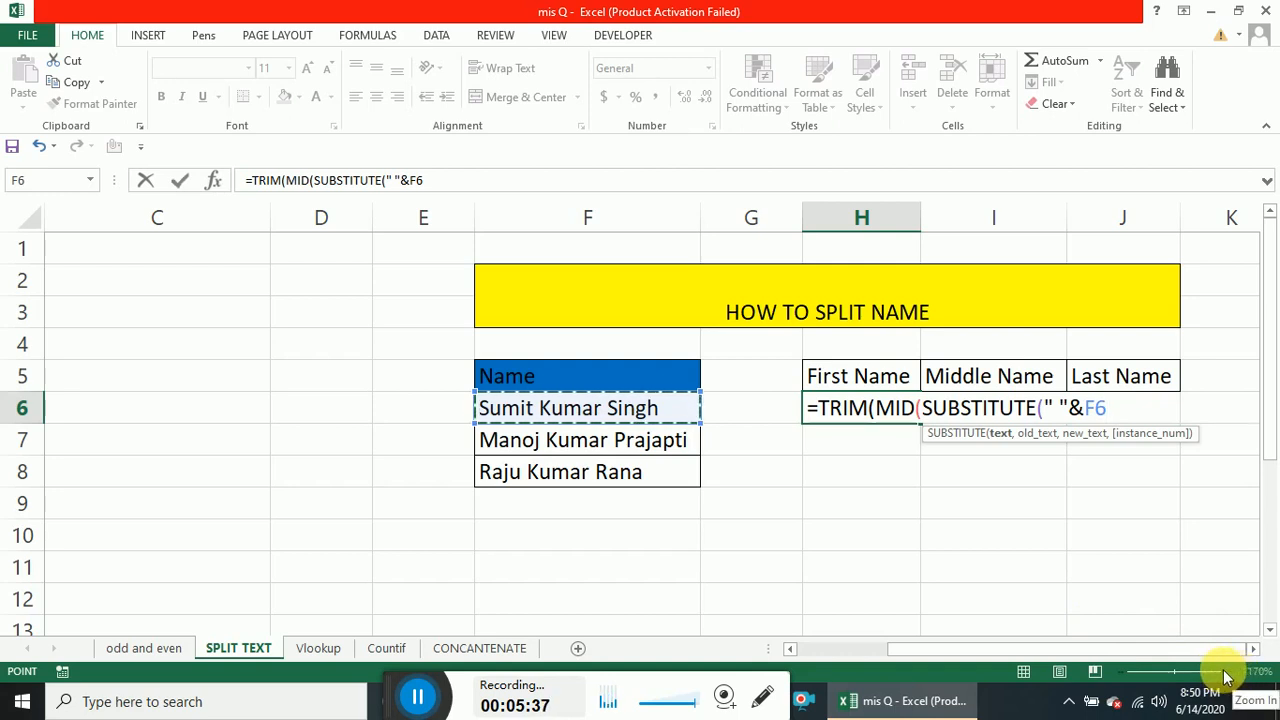
drag(1145, 517, 1144, 541)
click(917, 516)
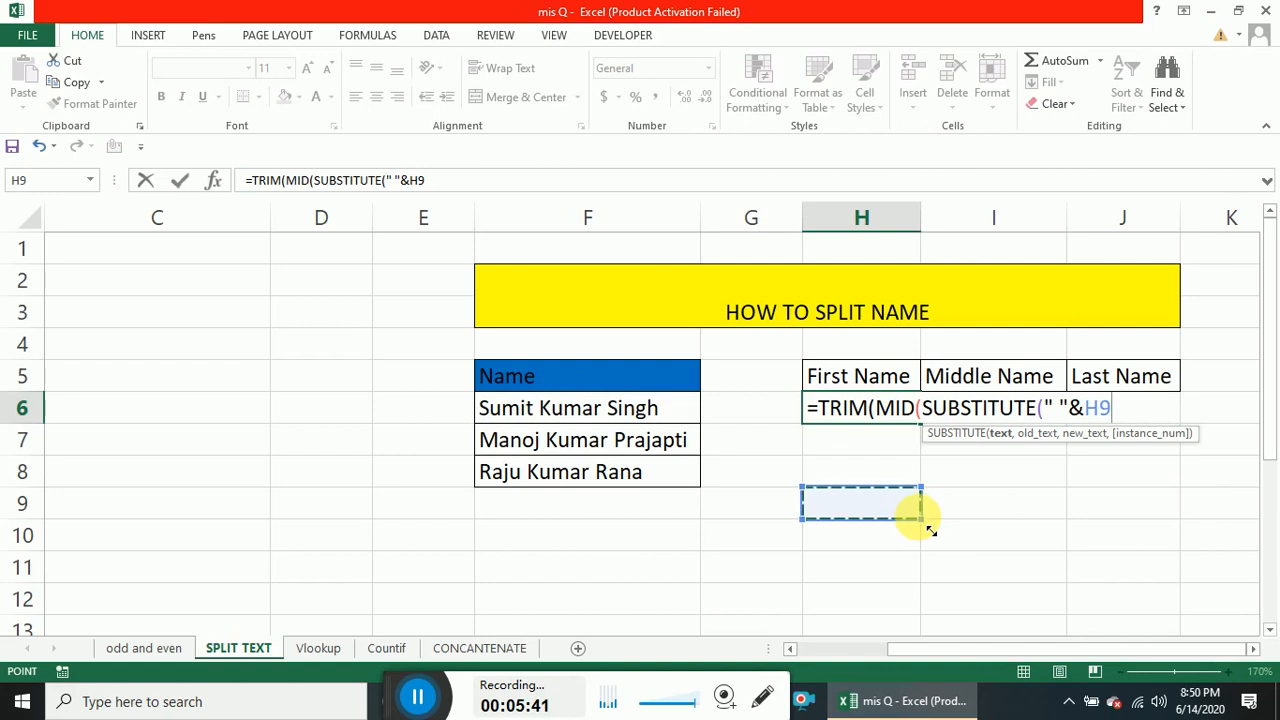
click(717, 498)
key(Escape)
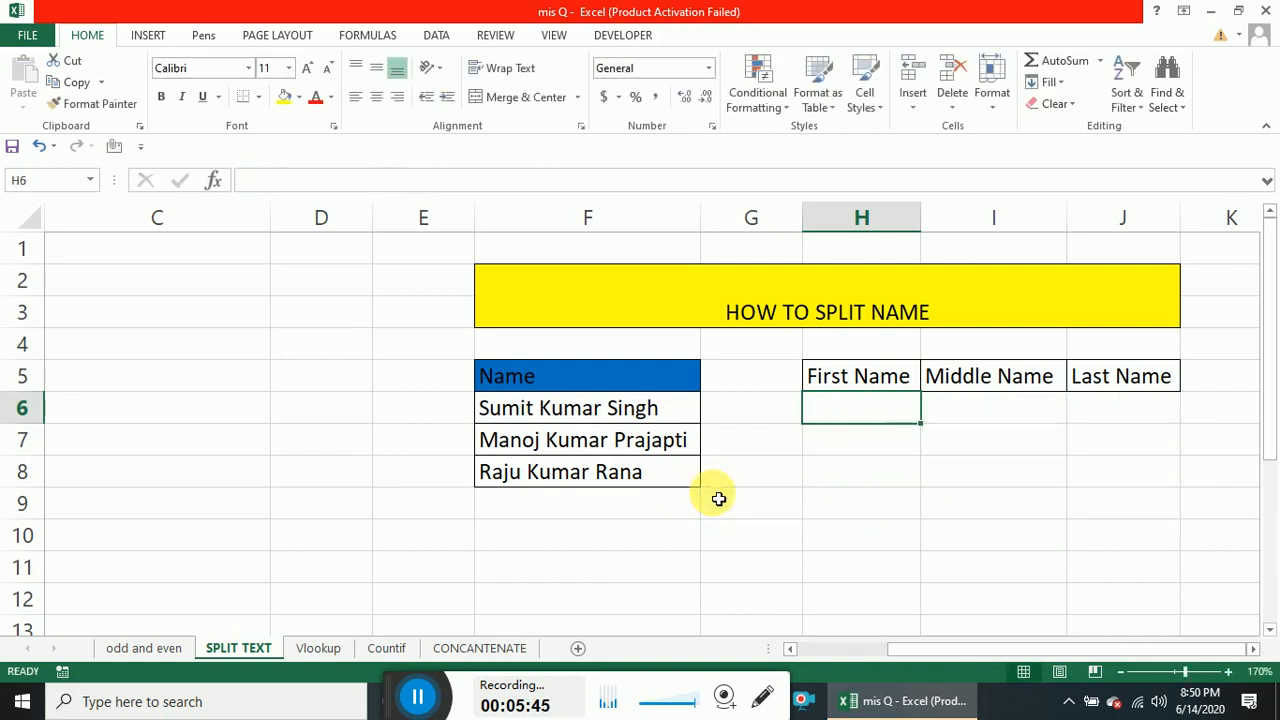
Begin the First Name formula in cell H6 with =TRIM(MID(SUBSTITUTE(.
scroll(718, 498, up, 10)
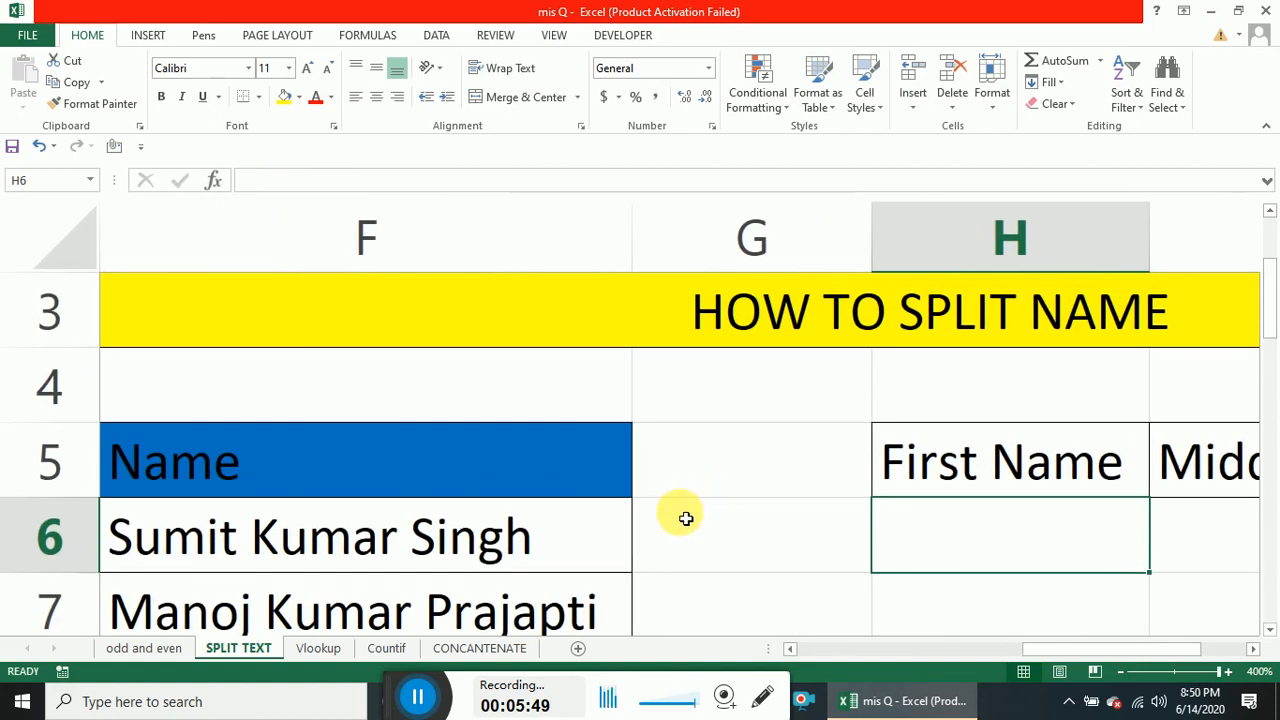
scroll(677, 518, down, 2)
scroll(678, 520, down, 8)
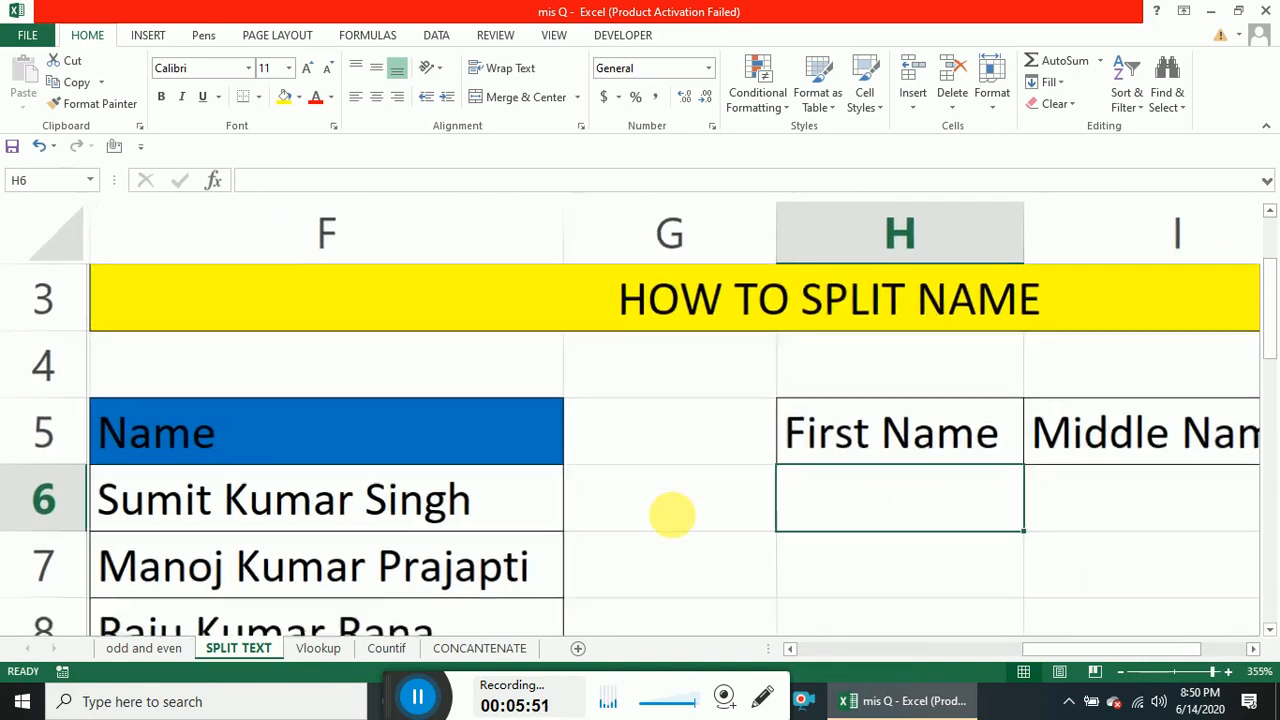
scroll(678, 520, down, 1)
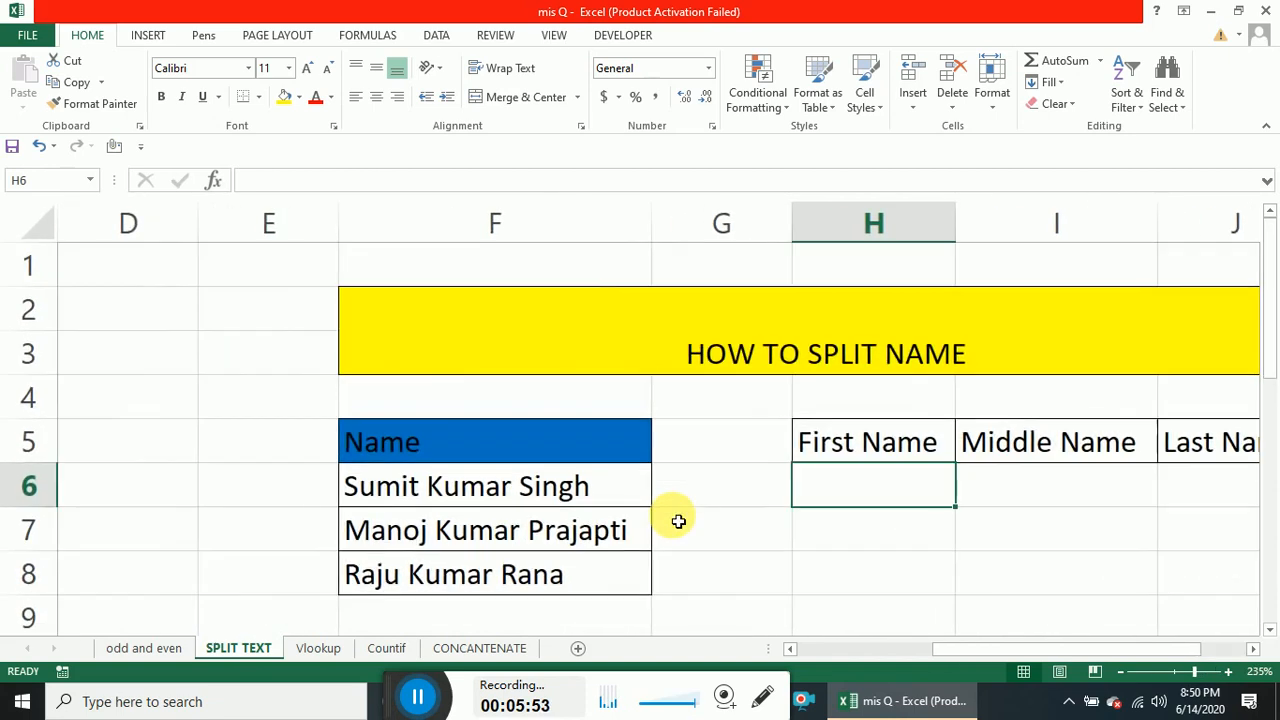
text(=tri)
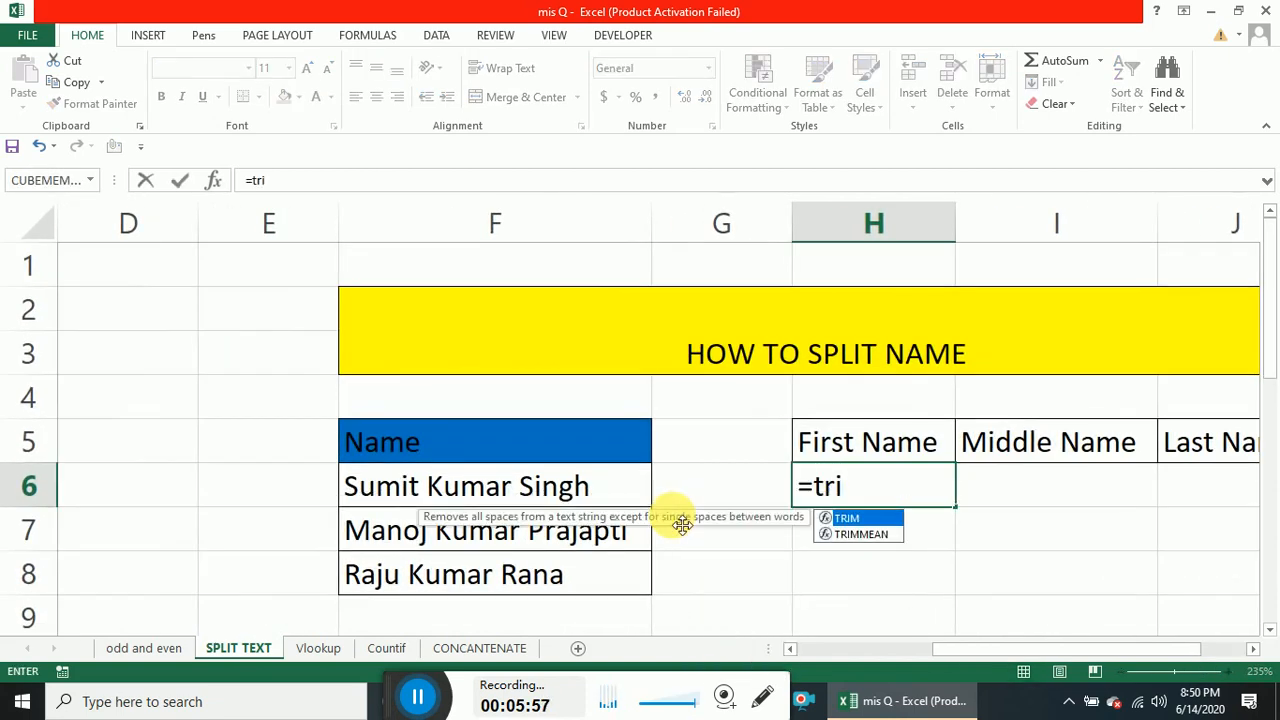
key(Tab)
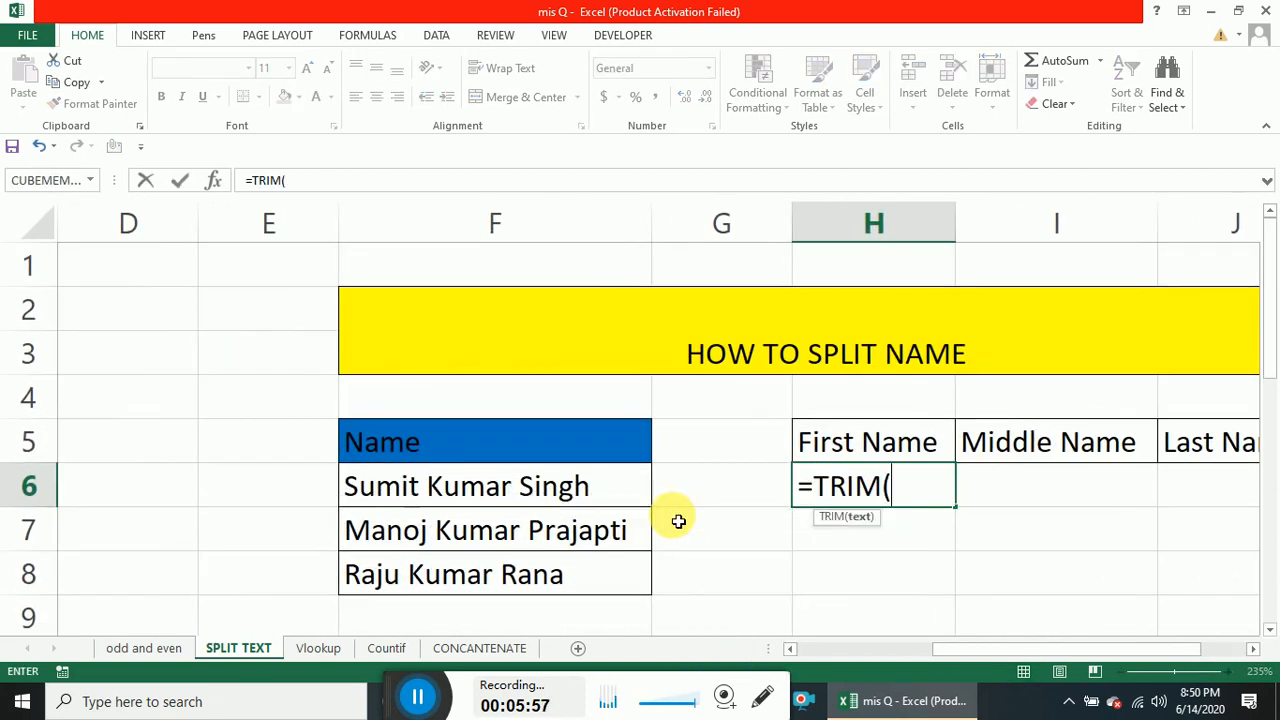
text(mi)
key(Tab)
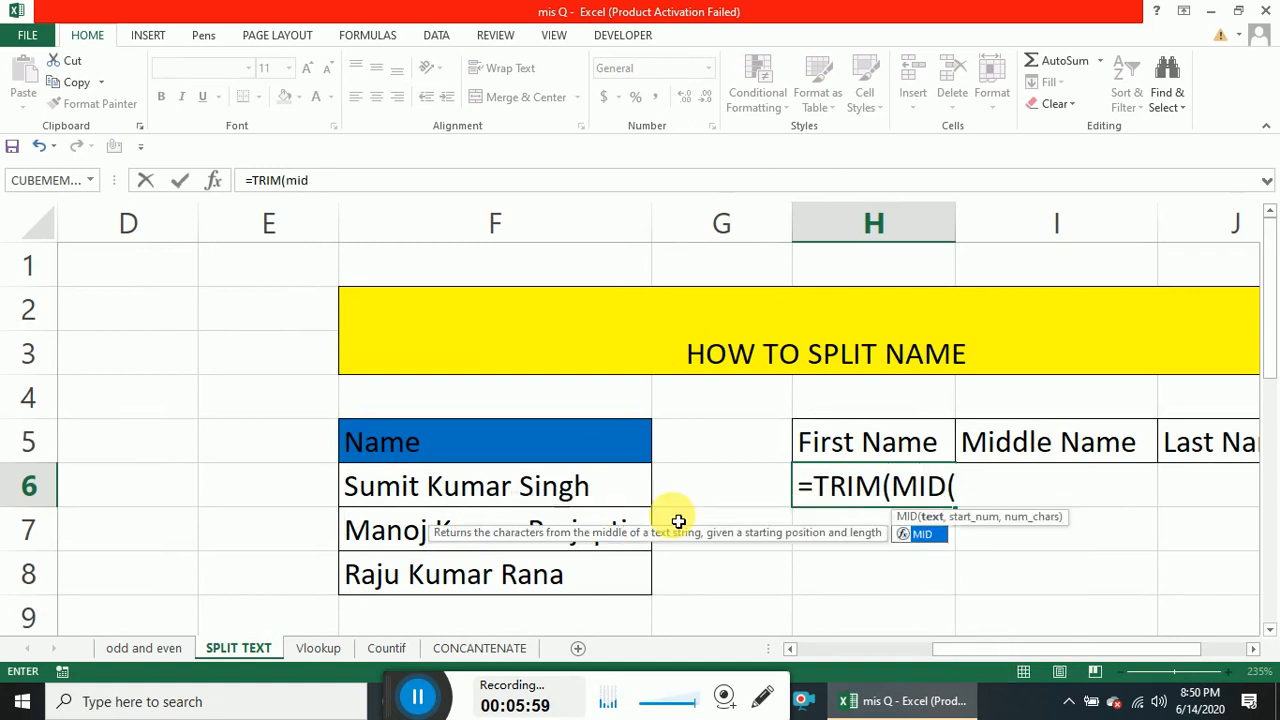
text(sub)
key(Tab)
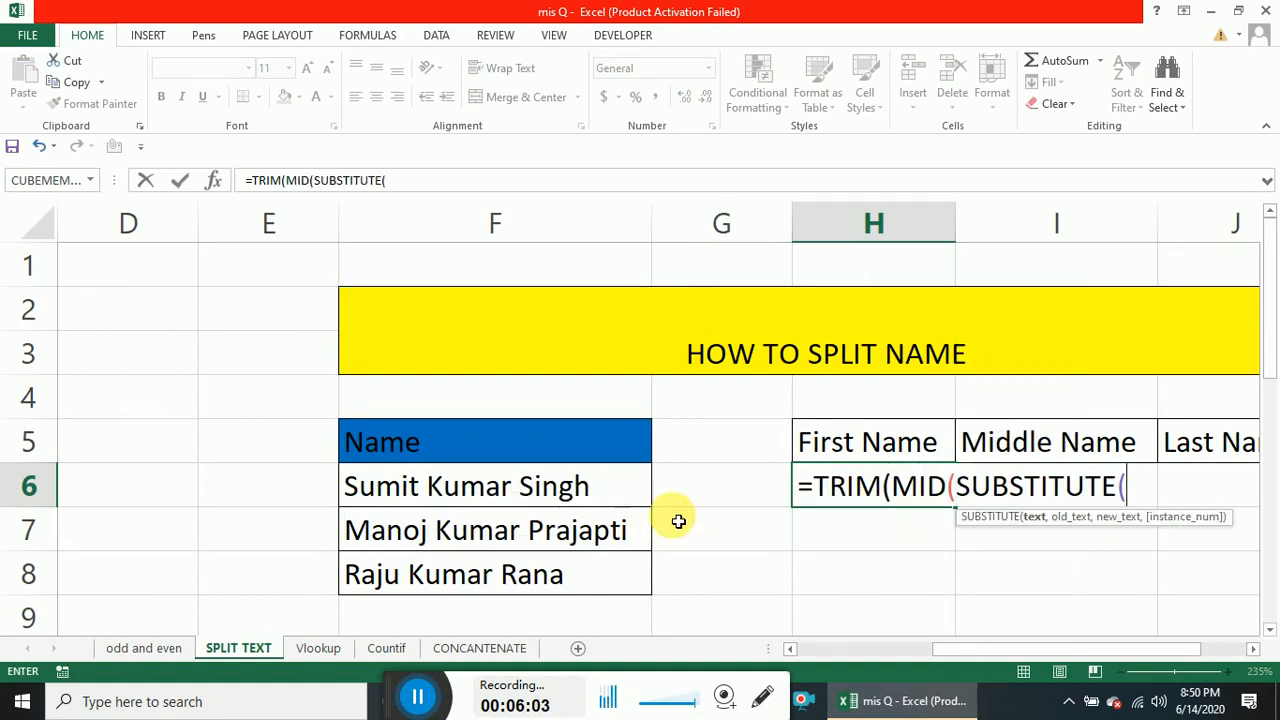
Enter " "&$F6 as the SUBSTITUTE text argument, locking only the column of the F6 reference.
text(" ",)
key(BackSpace)
text(&)
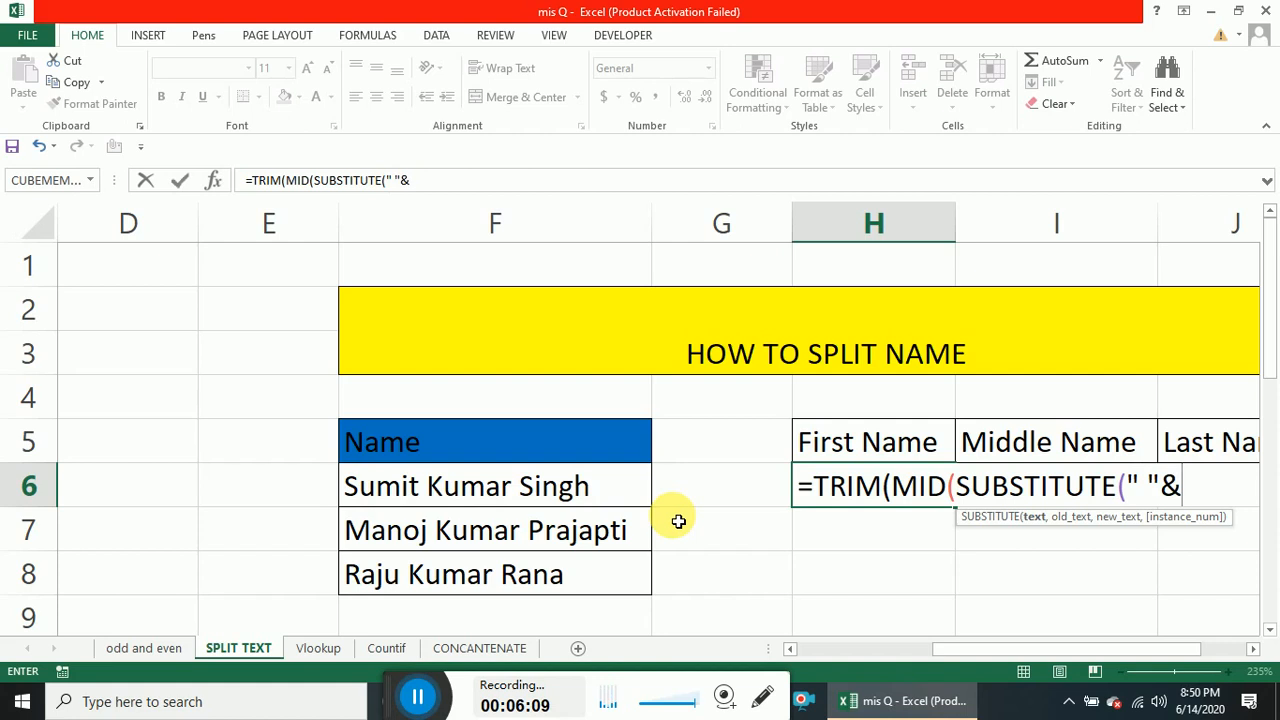
click(375, 492)
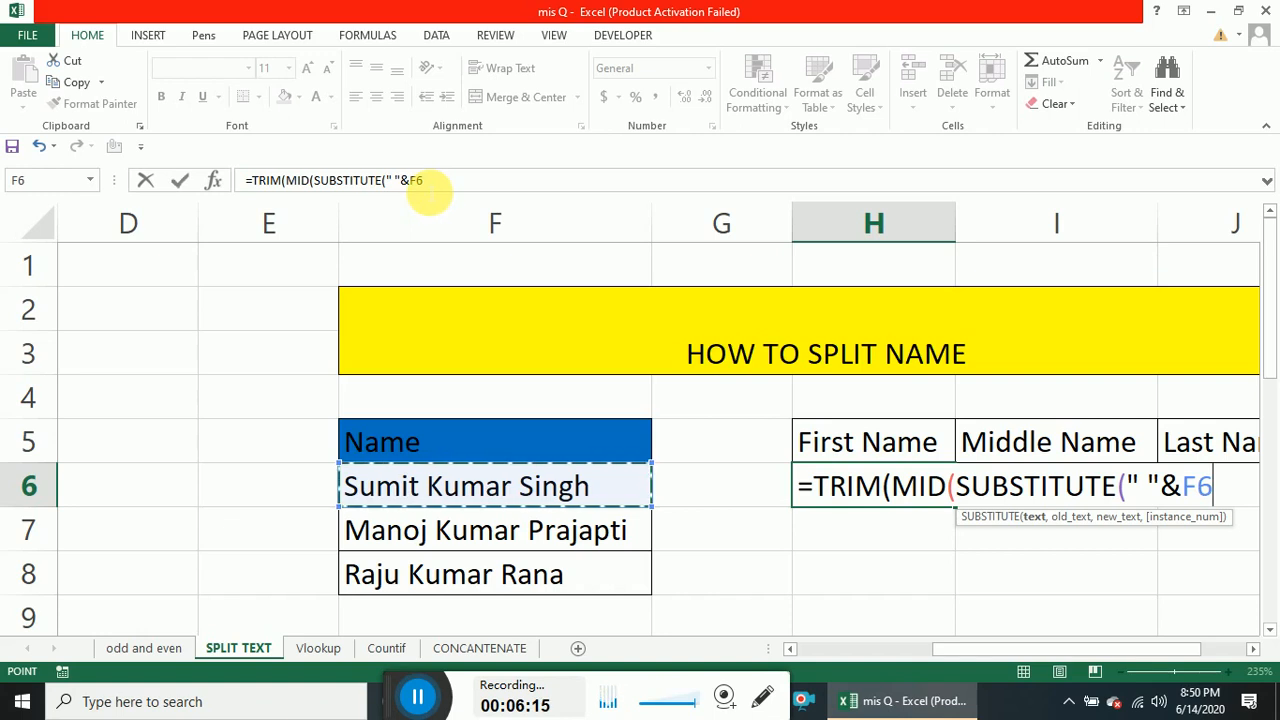
click(428, 186)
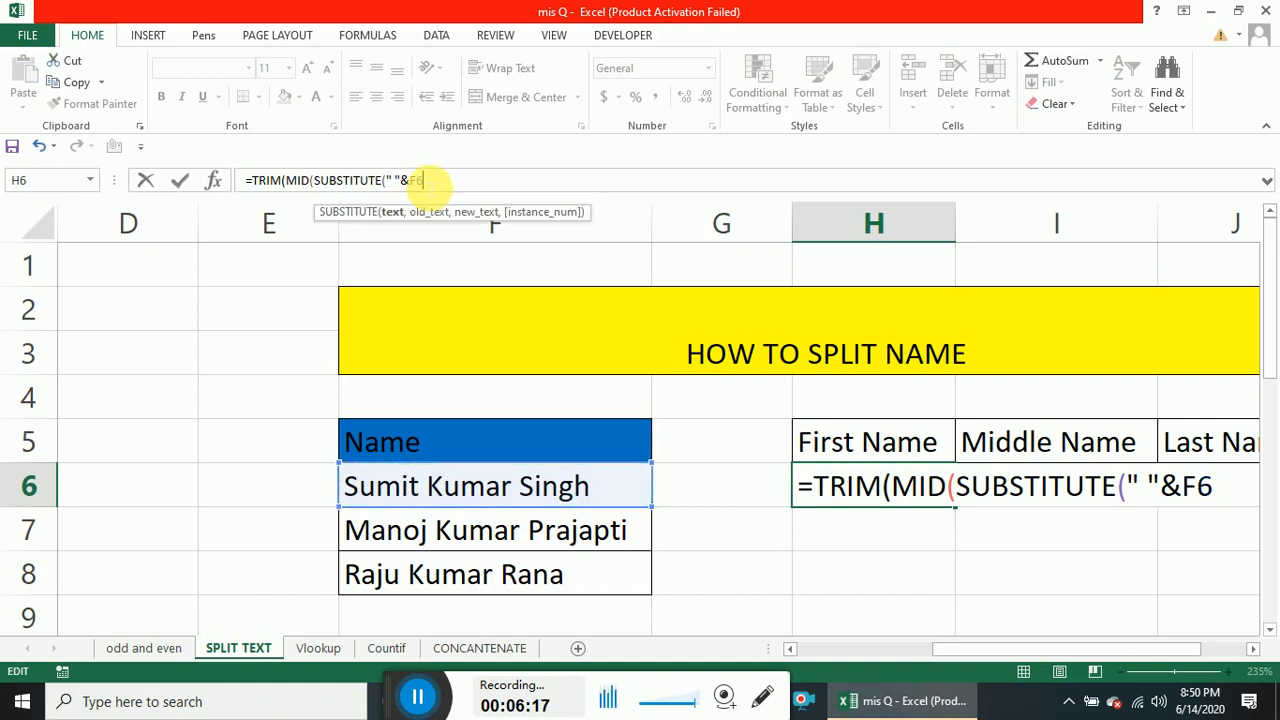
key(F4)
key(F4)
key(F4)
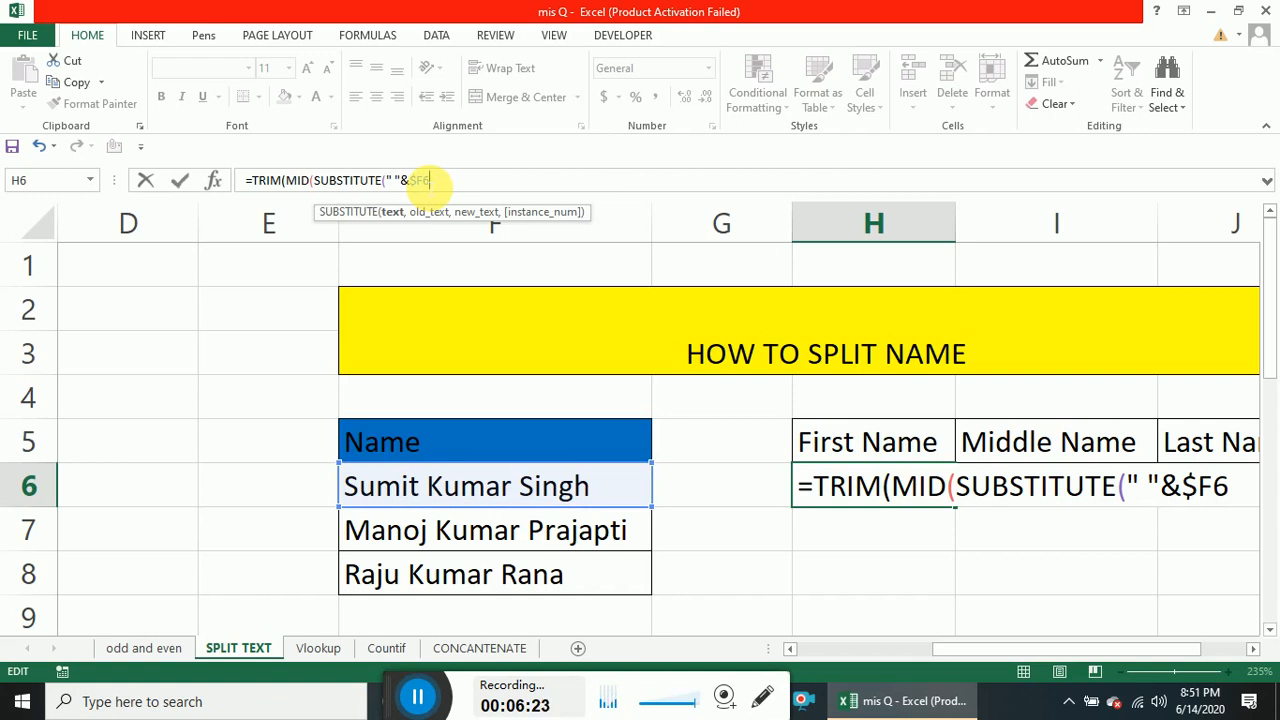
Complete SUBSTITUTE with " " as the old text and REPT(" ",255) as the new text, closing its parenthesis.
text(,")
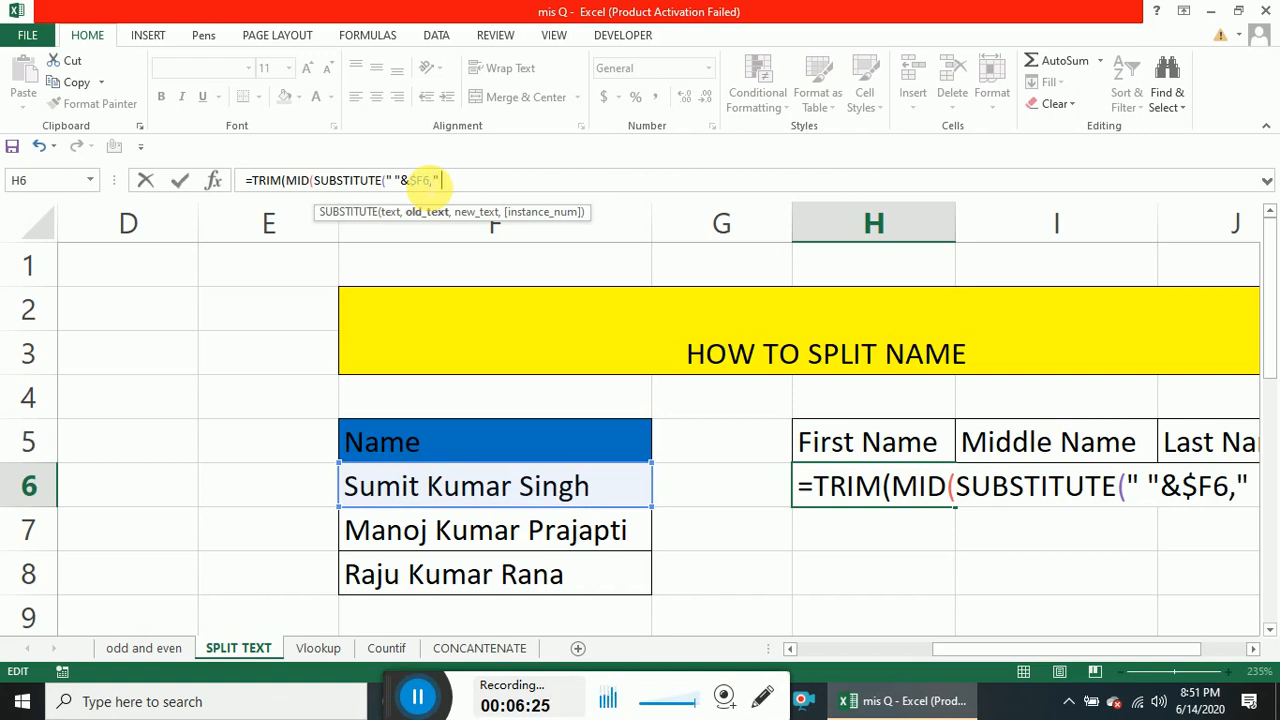
text( ")
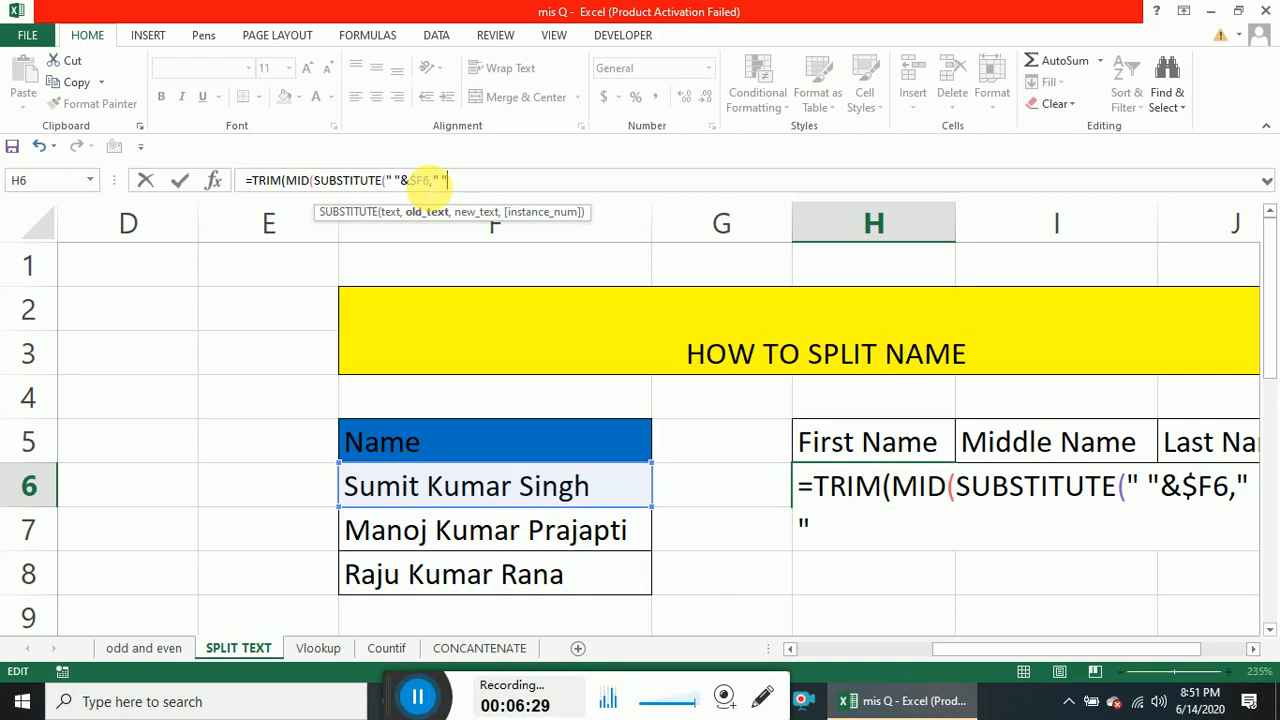
text(,re)
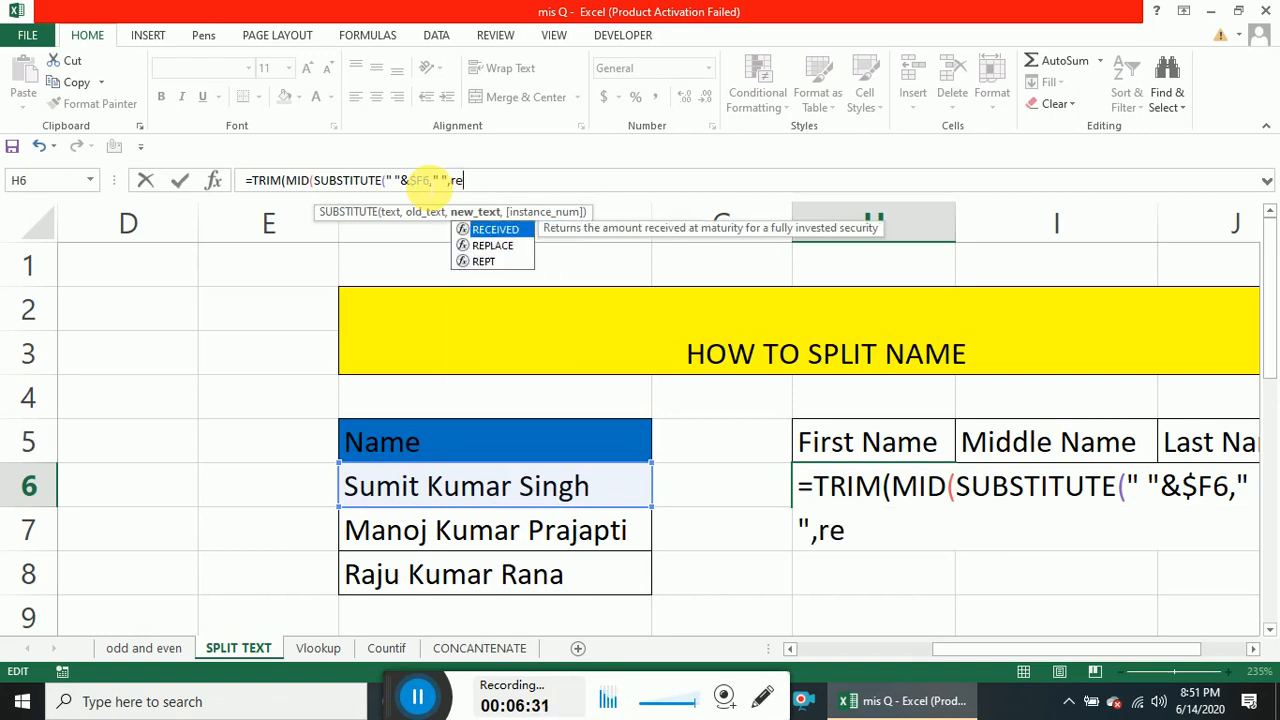
key(Down)
key(Tab)
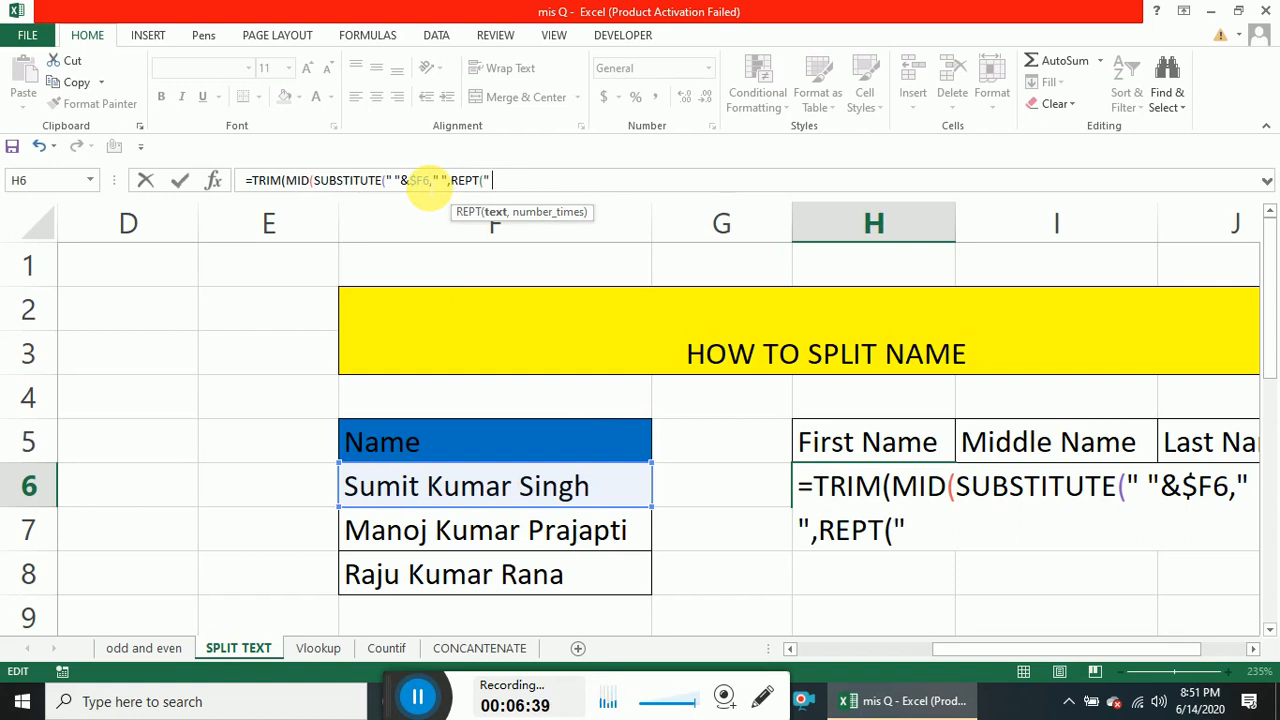
text(",255)
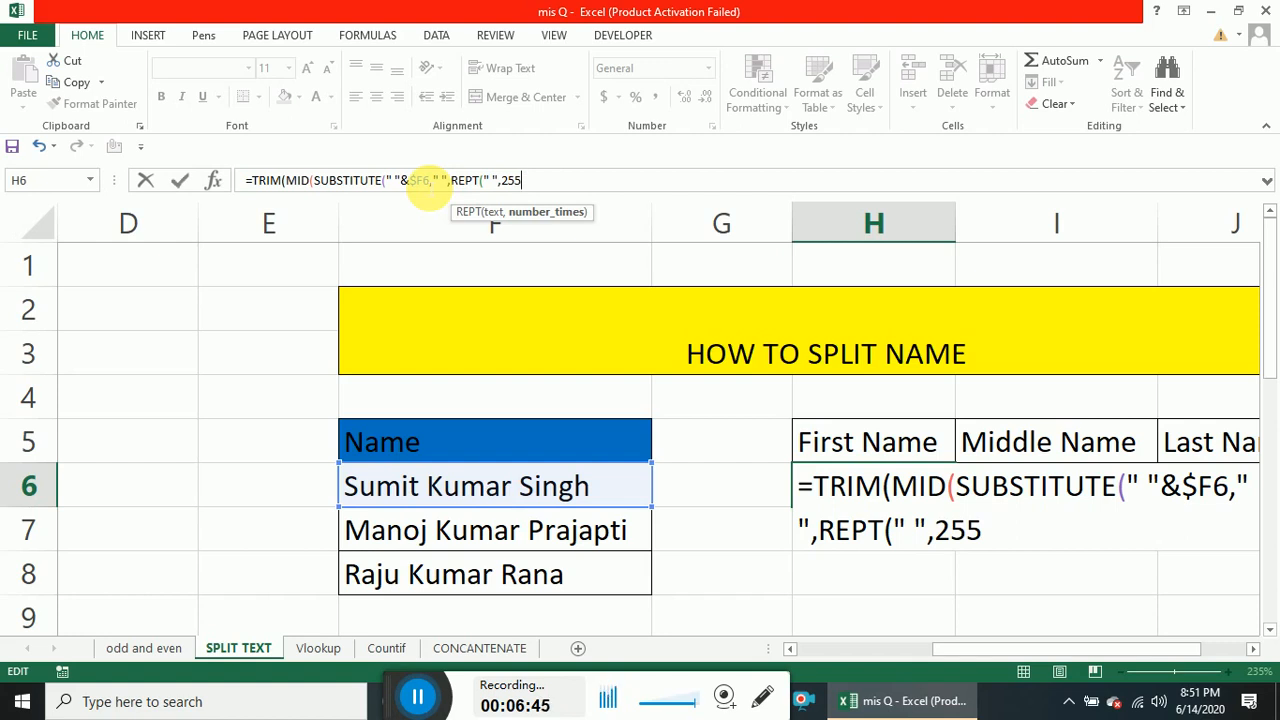
text()))
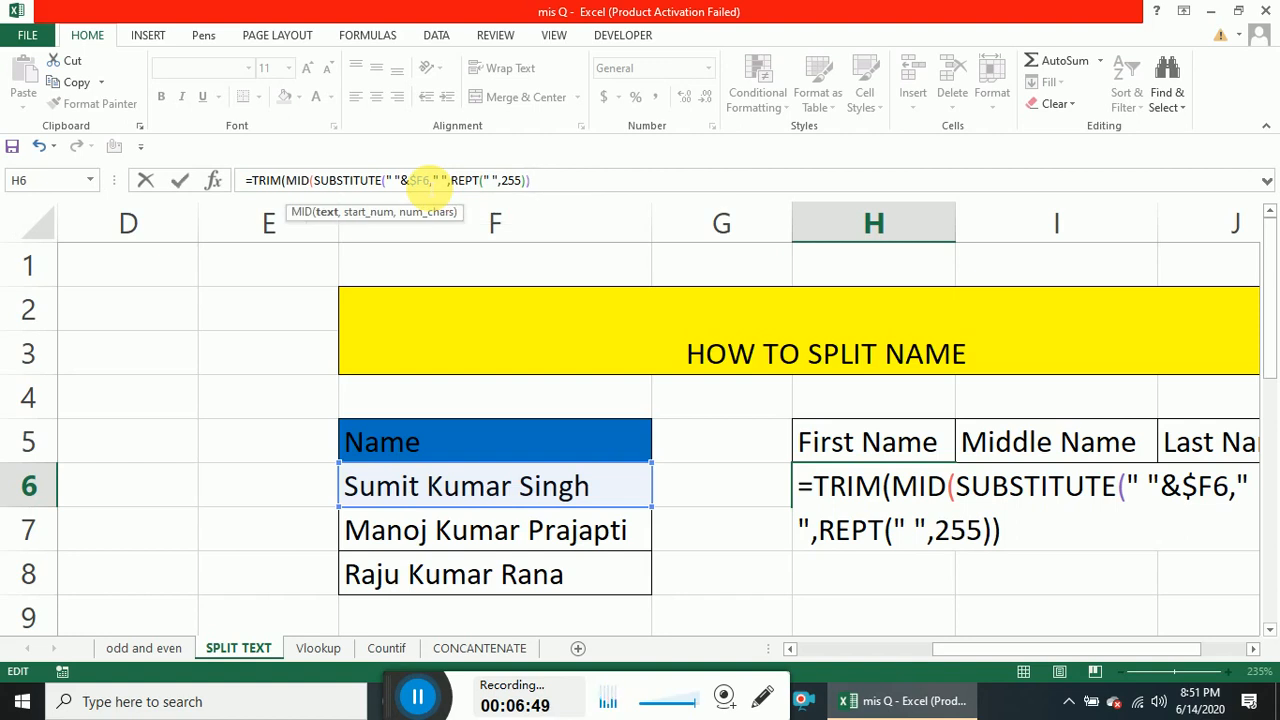
Begin MID's start number argument as 255*COLUMN(.
text(,255)
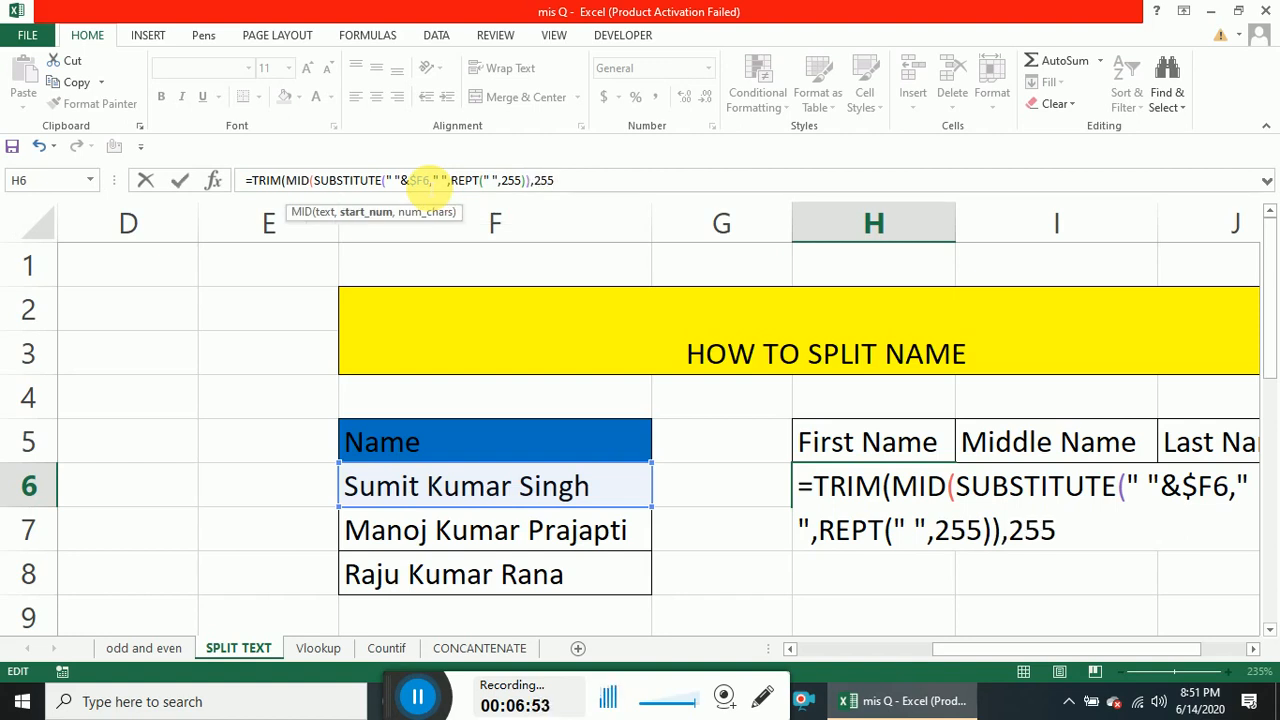
text(*col)
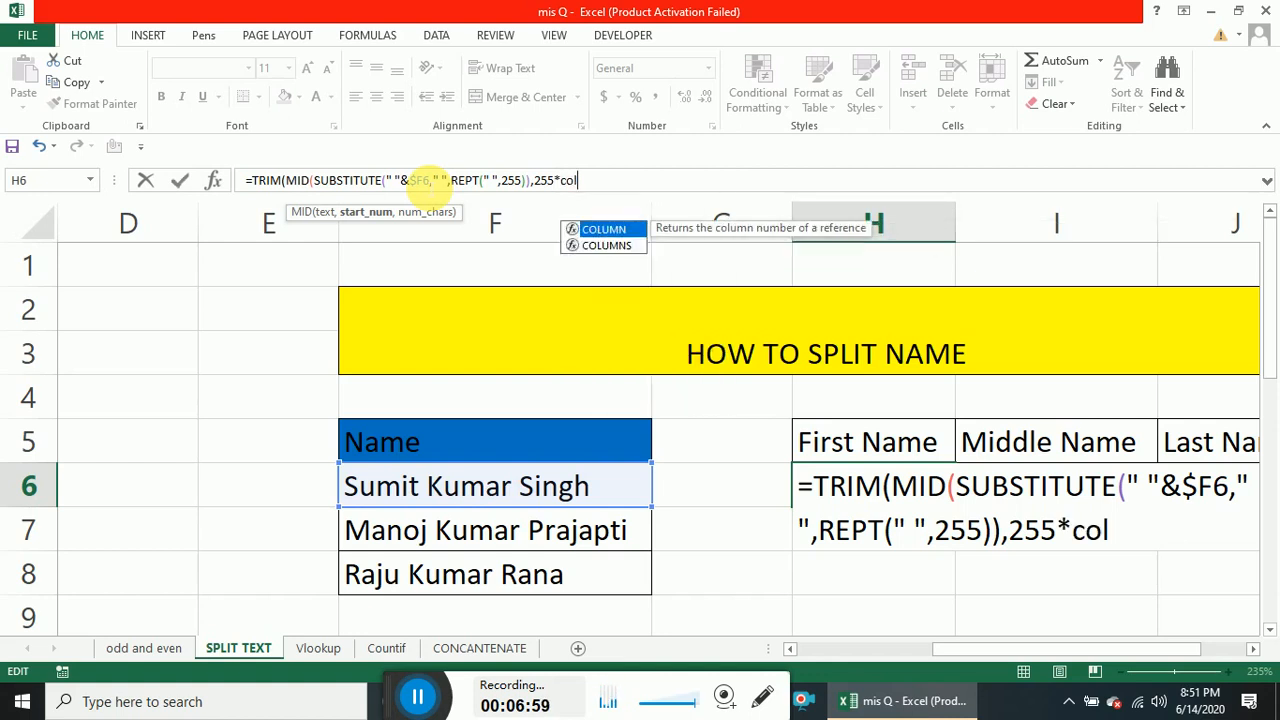
key(Tab)
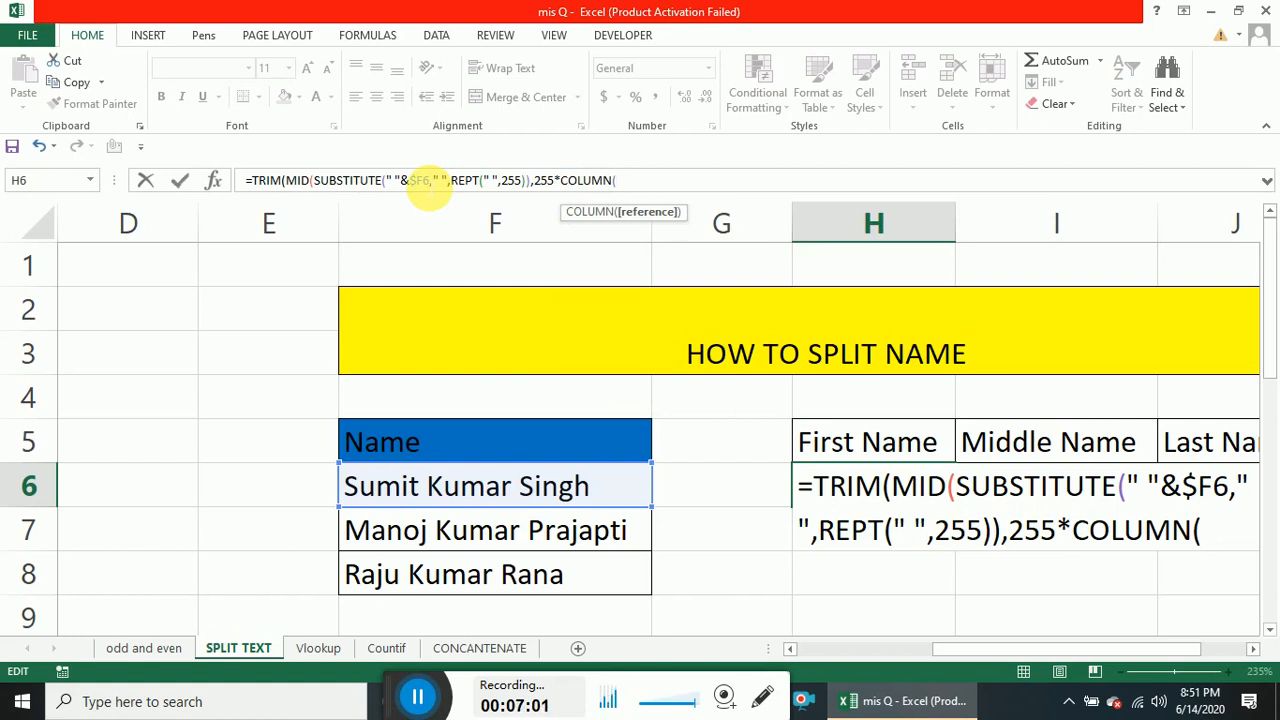
key(Left)
key(Left)
key(Left)
key(Left)
key(Left)
key(Left)
key(Left)
key(Left)
key(Left)
key(Left)
key(Left)
key(Left)
key(Left)
key(Left)
key(Left)
key(Left)
key(Left)
key(Left)
key(Left)
key(Left)
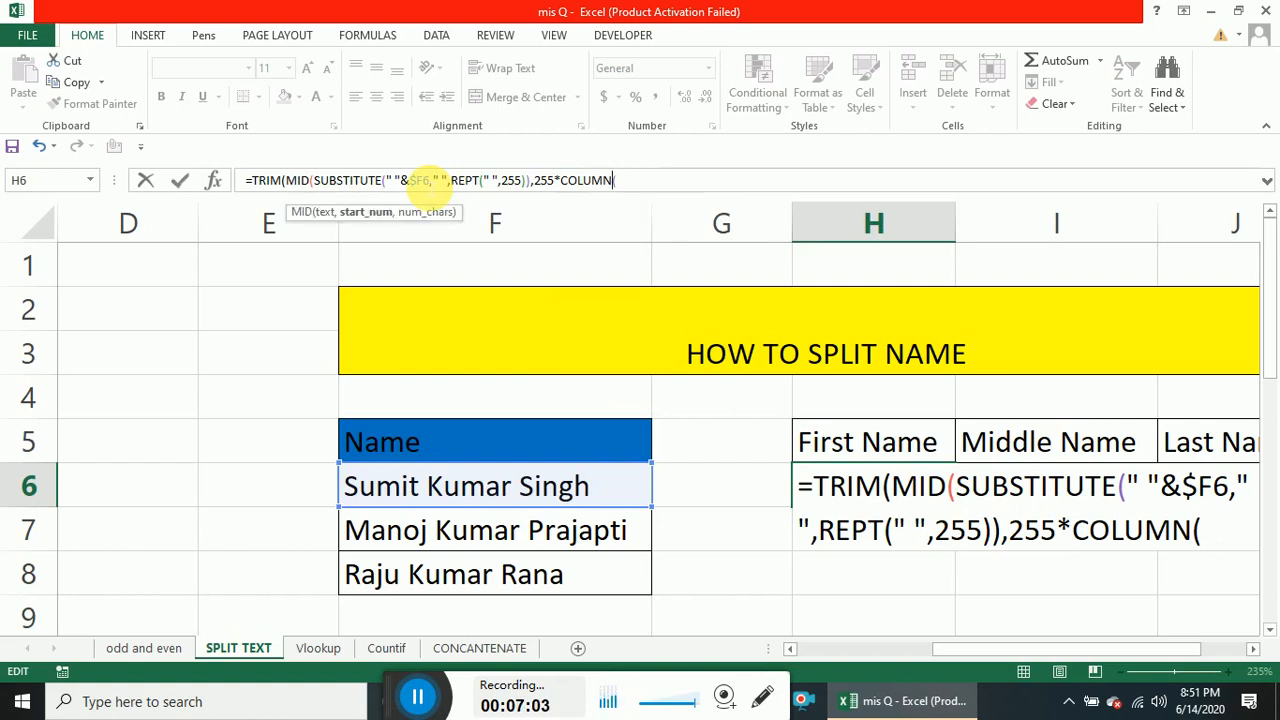
key(Right)
key(Right)
key(Right)
key(Right)
key(Right)
key(Right)
key(Right)
key(Right)
key(Right)
key(Right)
key(Right)
key(Right)
key(Right)
key(Right)
key(Right)
key(Right)
key(Right)
key(Right)
key(Right)
key(Right)
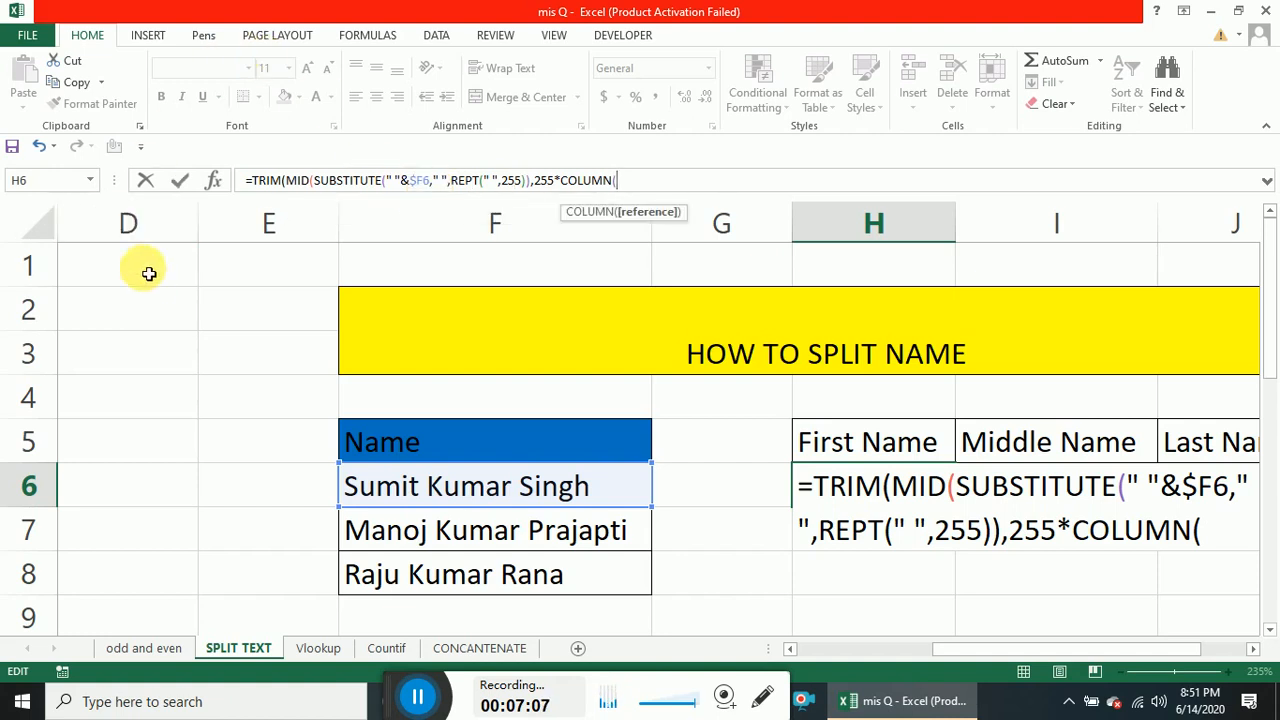
Enter cell A1 as the COLUMN function's reference in the First Name formula.
click(150, 280)
key(Left)
key(Left)
key(Left)
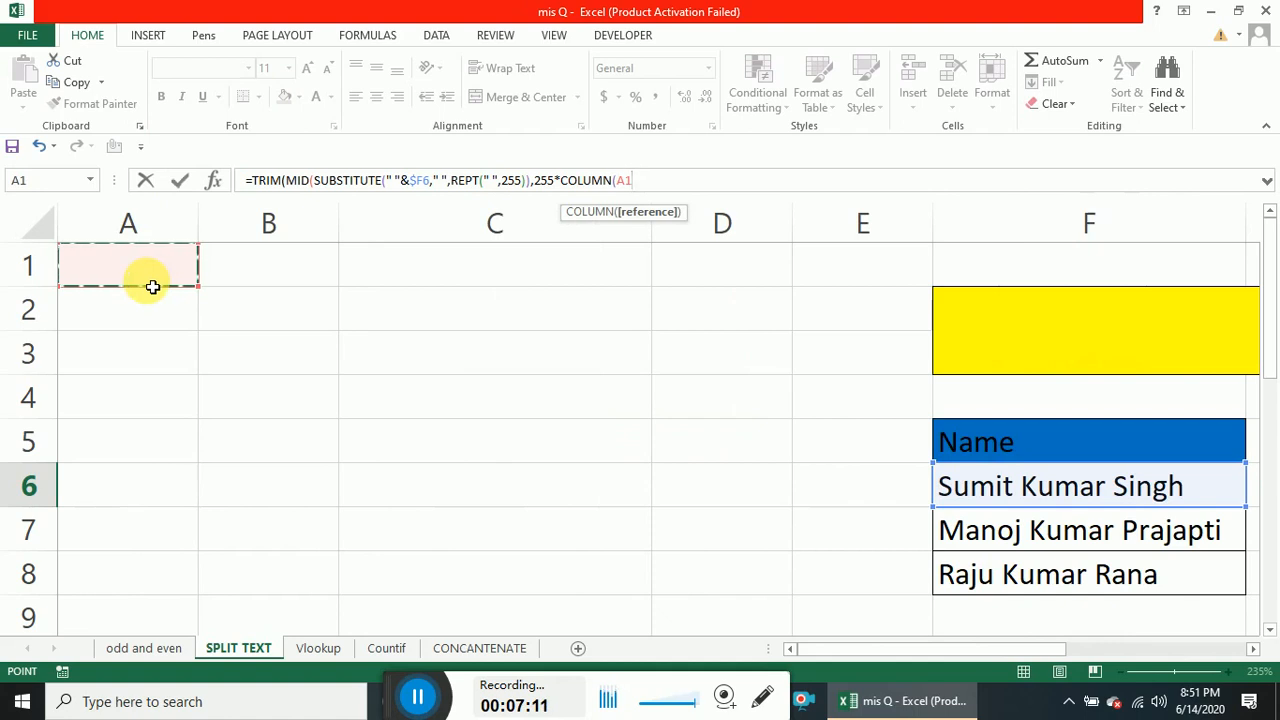
Close COLUMN, set MID's number of characters to 255, and commit the formula in H6, accepting the proposed parenthesis correction.
text(),255)
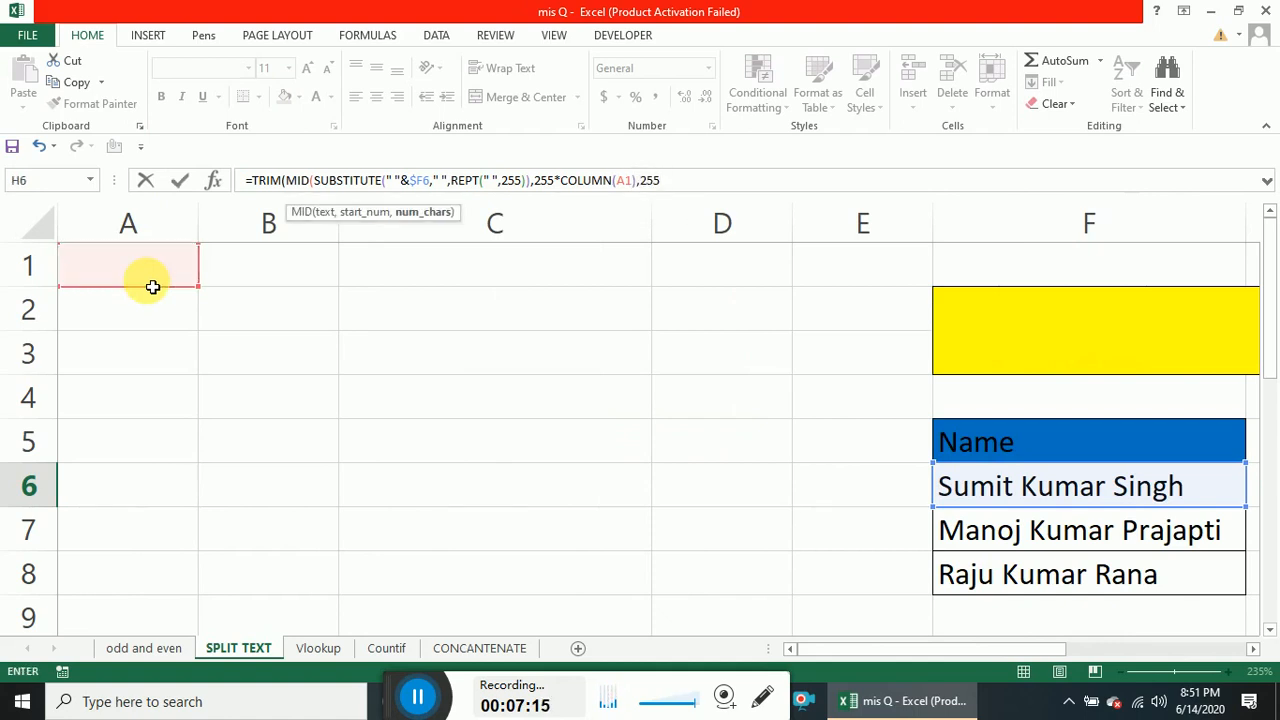
text())
key(Return)
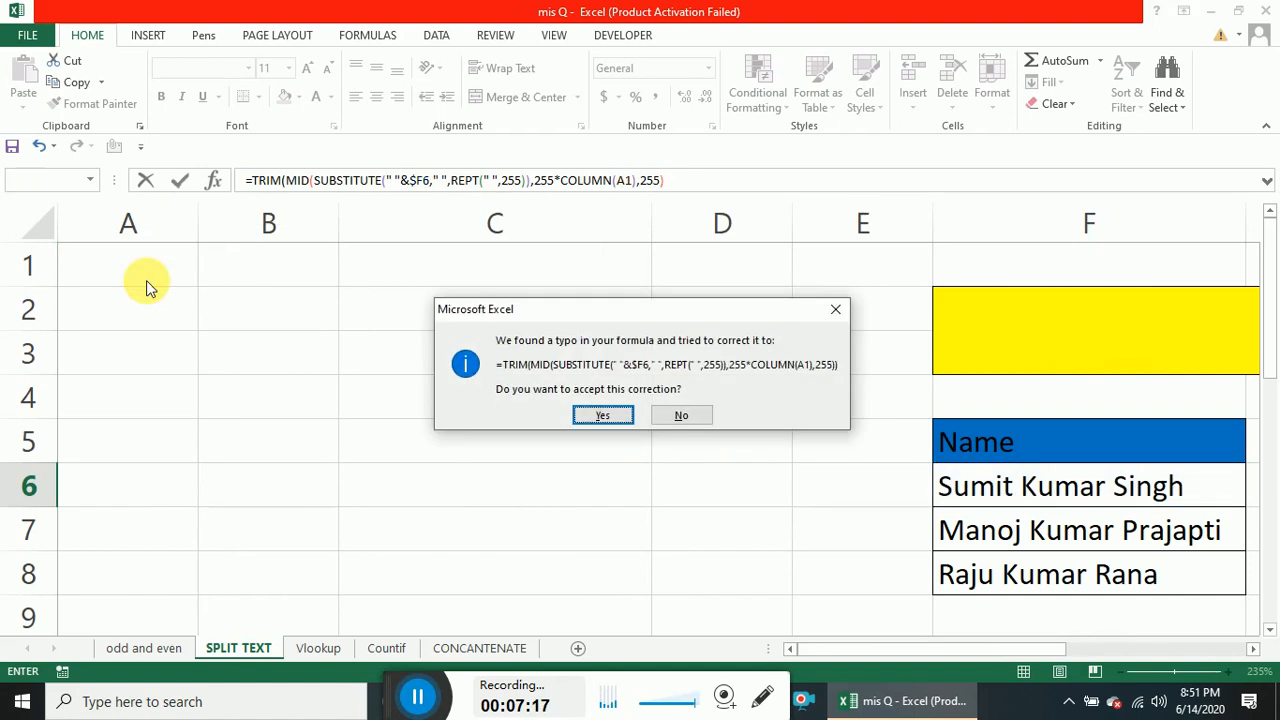
key(Return)
key(Up)
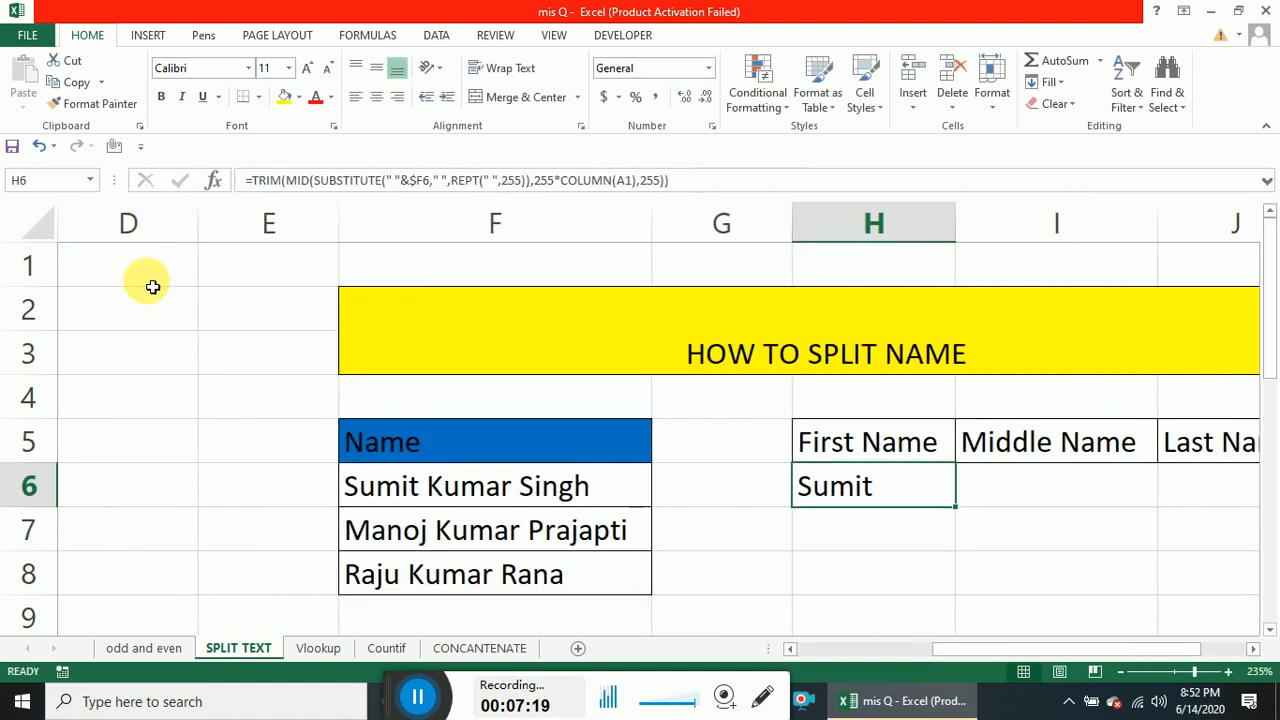
Copy the First Name formula from H6 across the Middle Name and Last Name cells through J6.
key(ctrl+c)
key(shift+Right)
key(shift+Right)
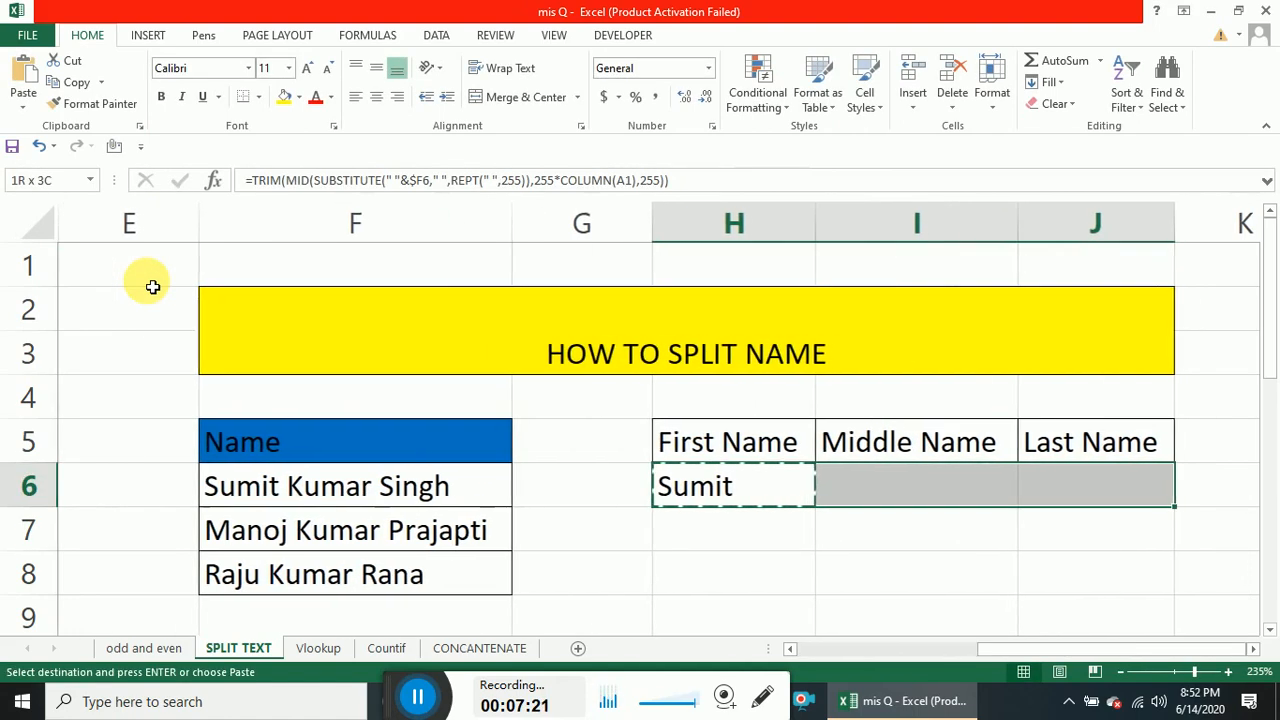
key(Return)
Copy the formulas in H6:J6 down through row 8 to split the remaining names.
key(ctrl+c)
key(shift+Down)
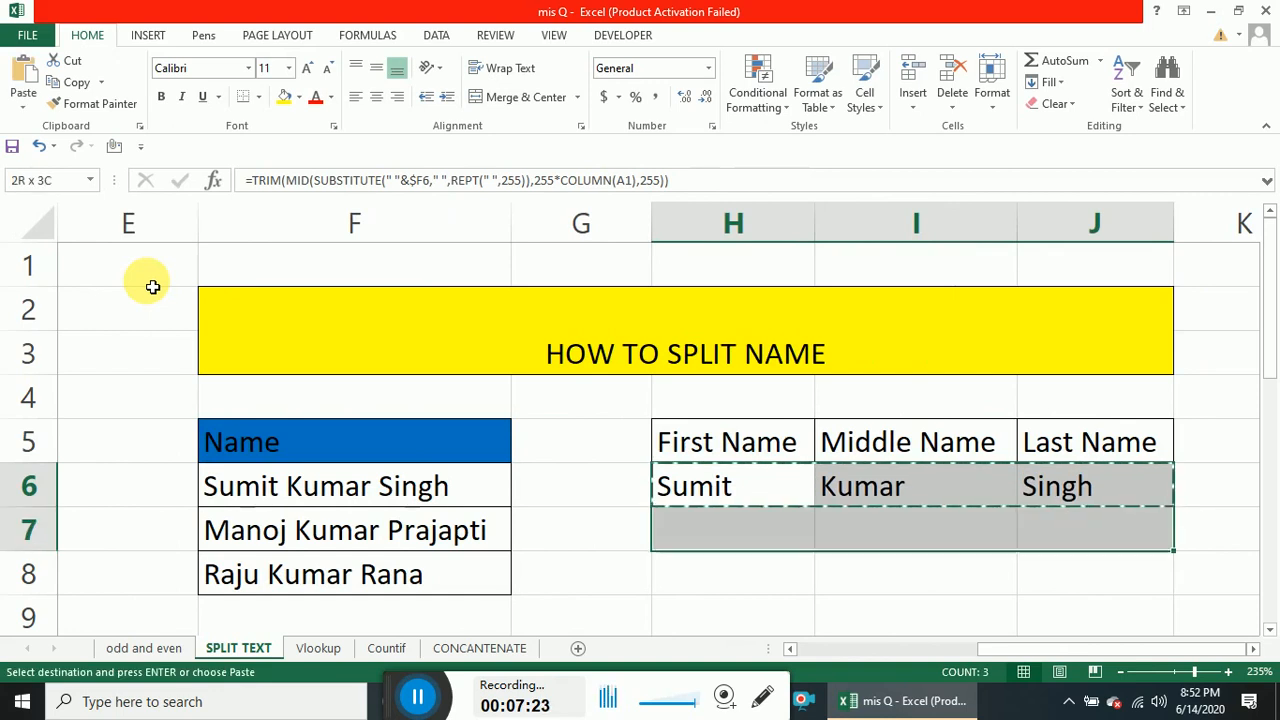
key(shift+Down)
key(shift+Down)
key(shift+Up)
key(Return)
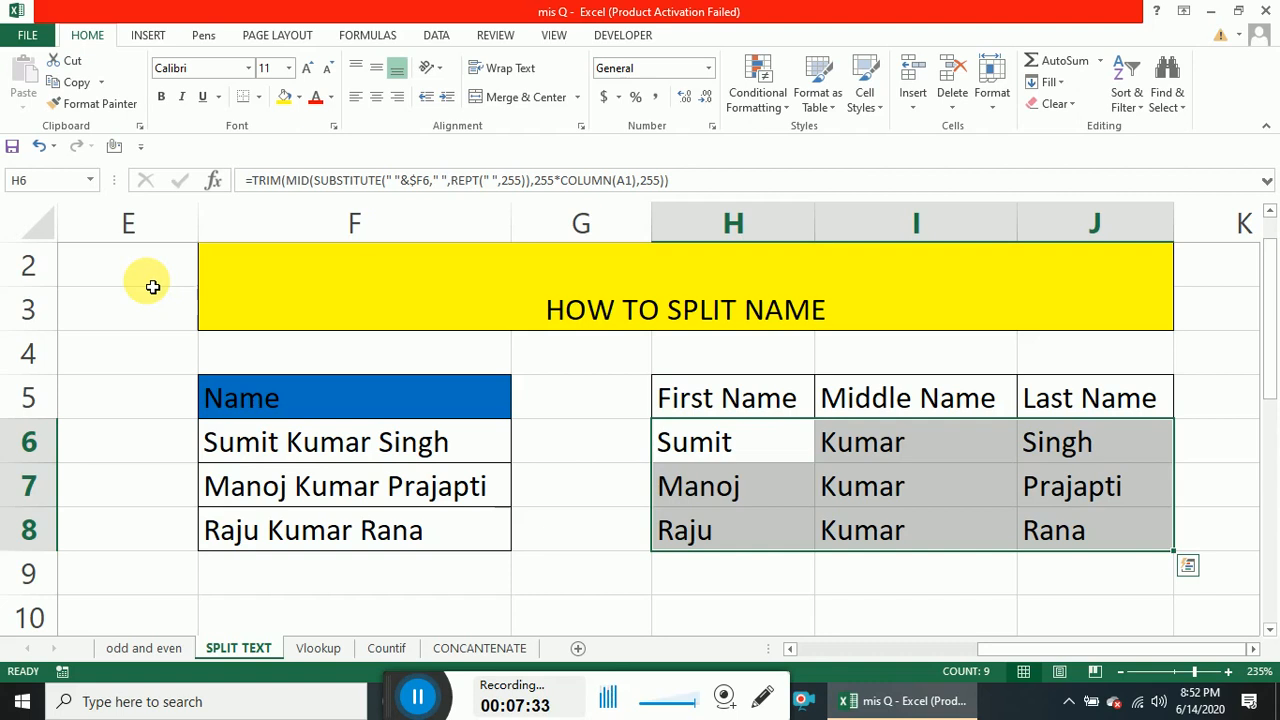
Open the Vlookup sheet and clear the existing Amount formulas in K6:K10.
click(320, 646)
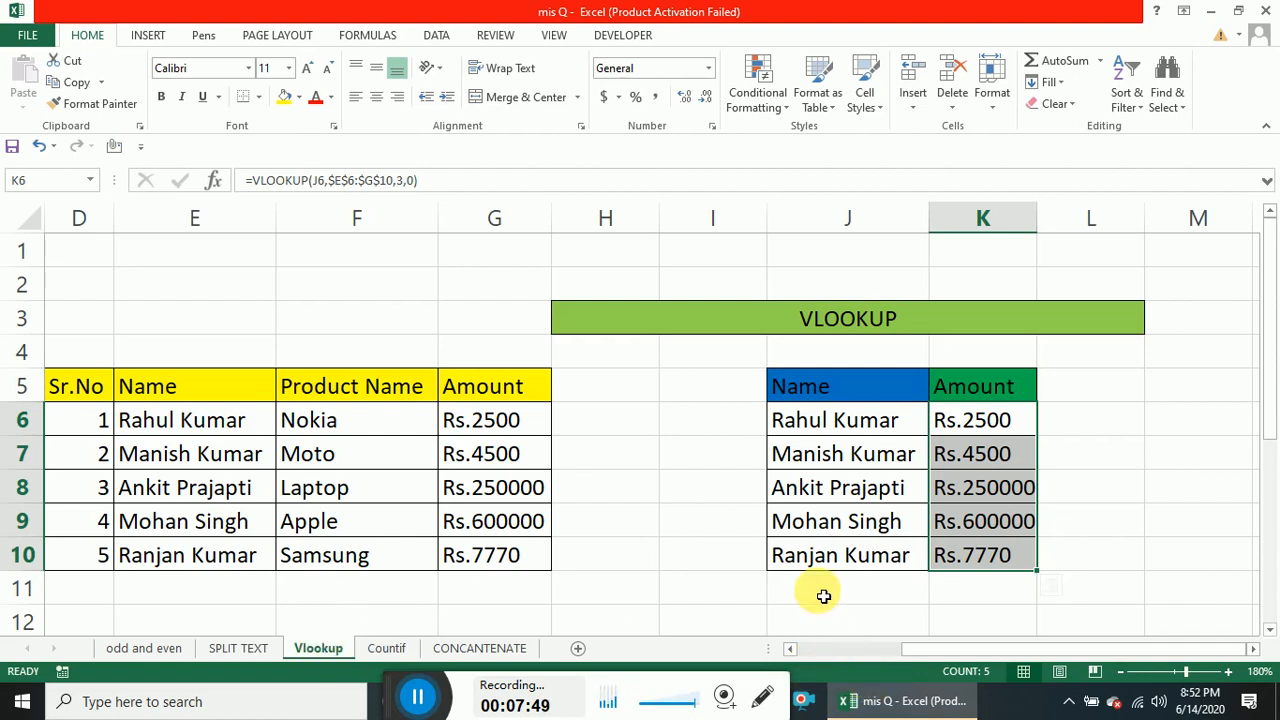
click(1001, 416)
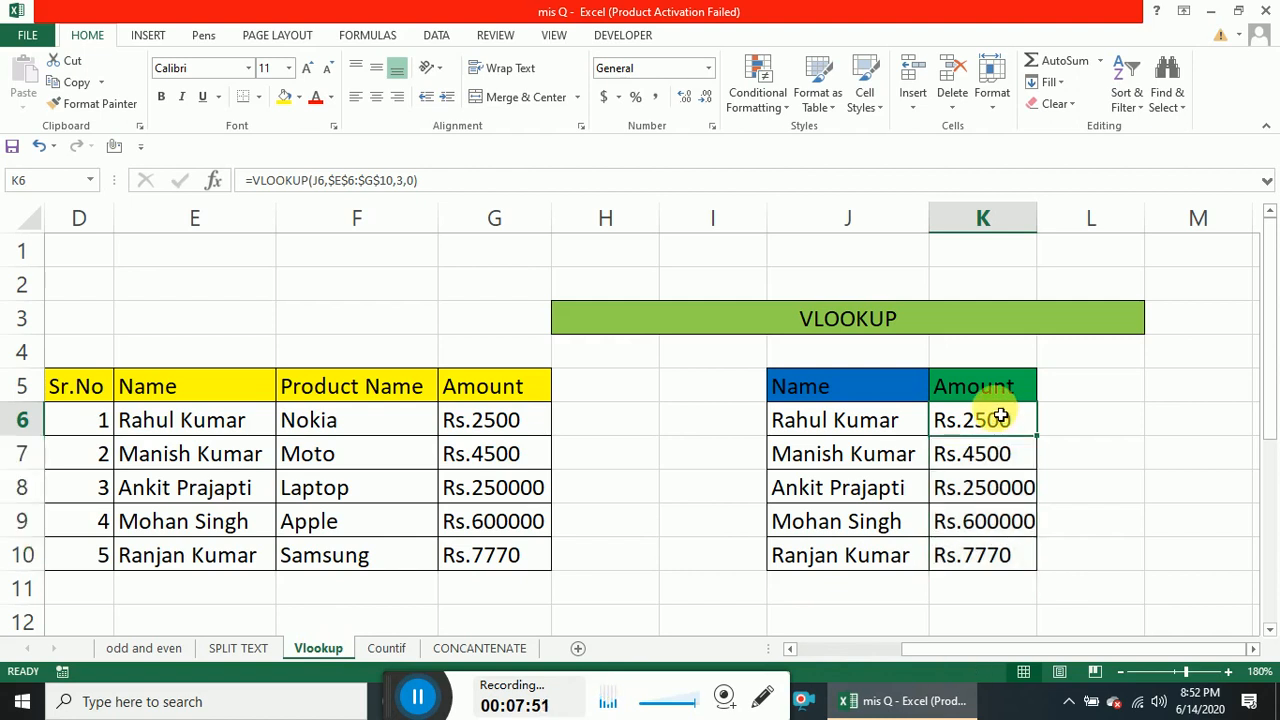
key(ctrl+shift+Down)
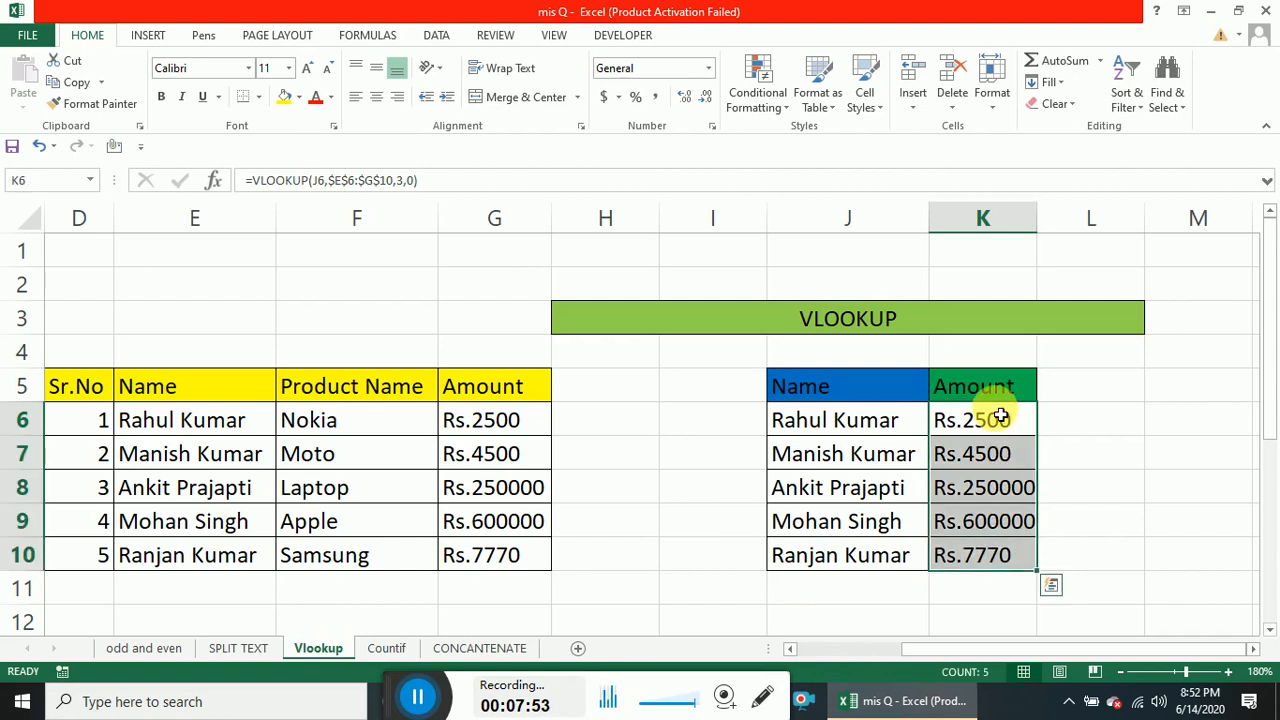
key(Delete)
Begin a VLOOKUP formula in K6 with J6 as the lookup value.
click(1001, 415)
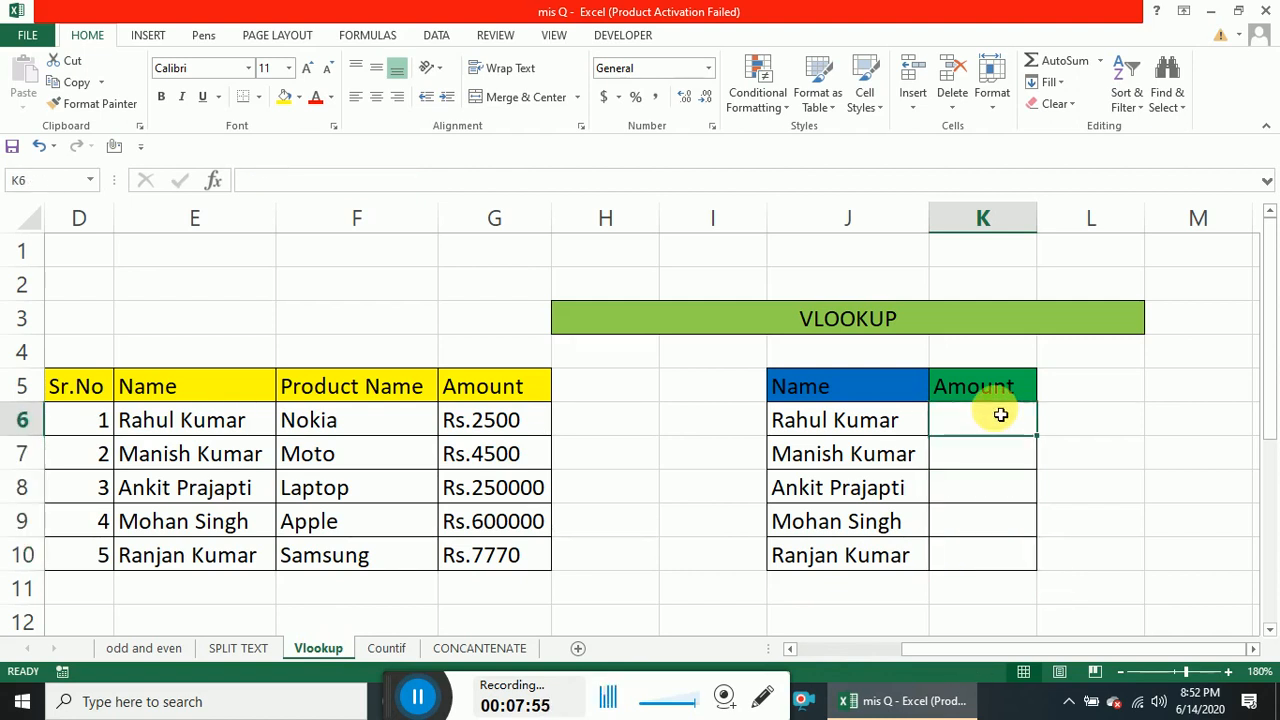
text(=)
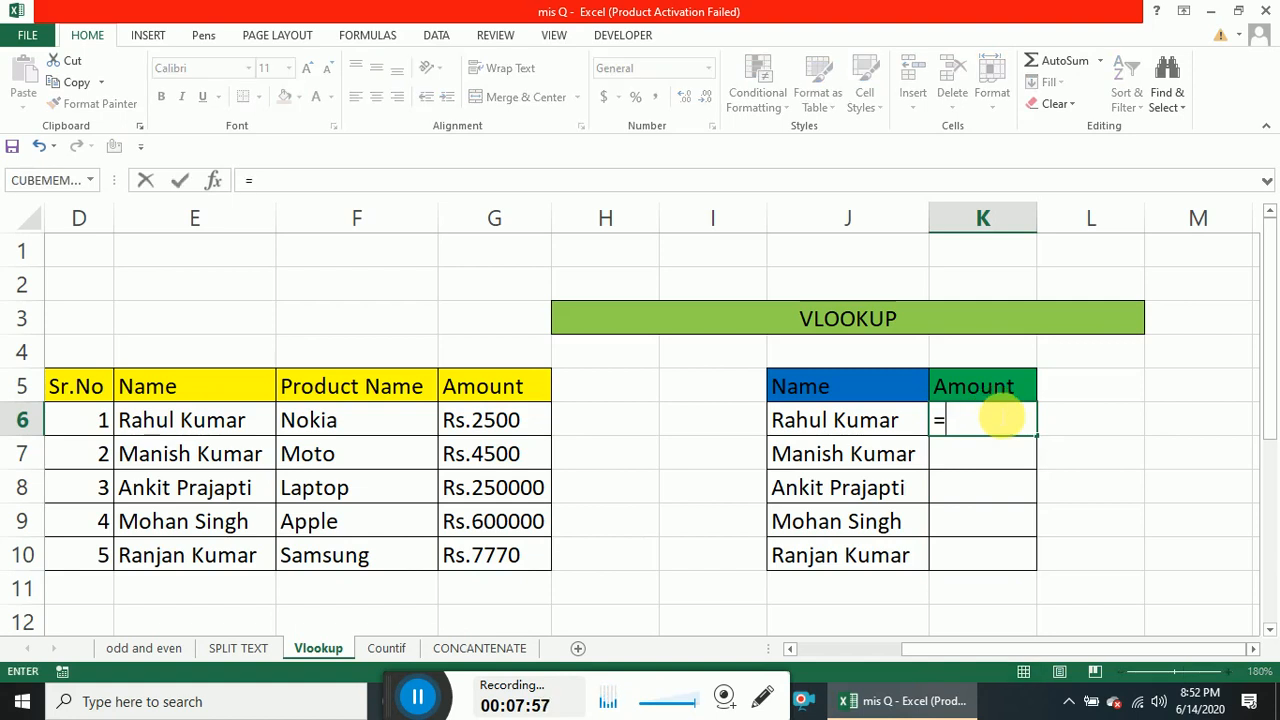
text(vl)
key(Tab)
key(Left)
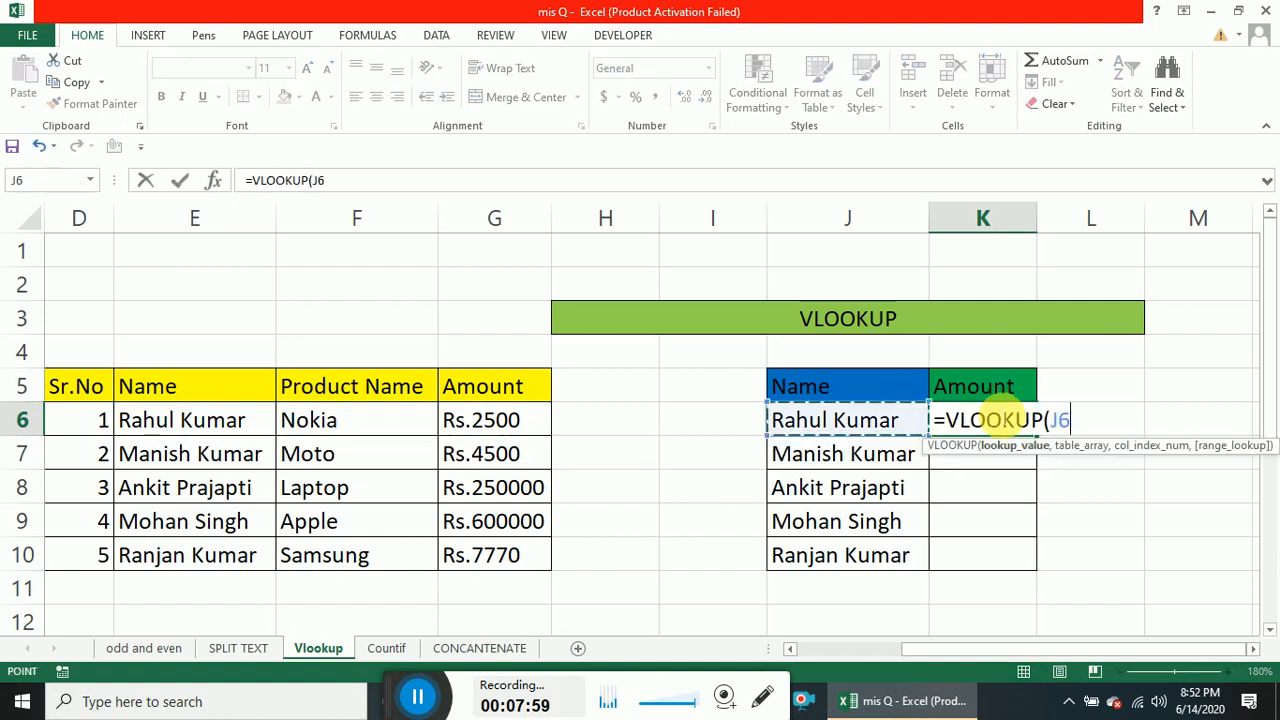
text(,)
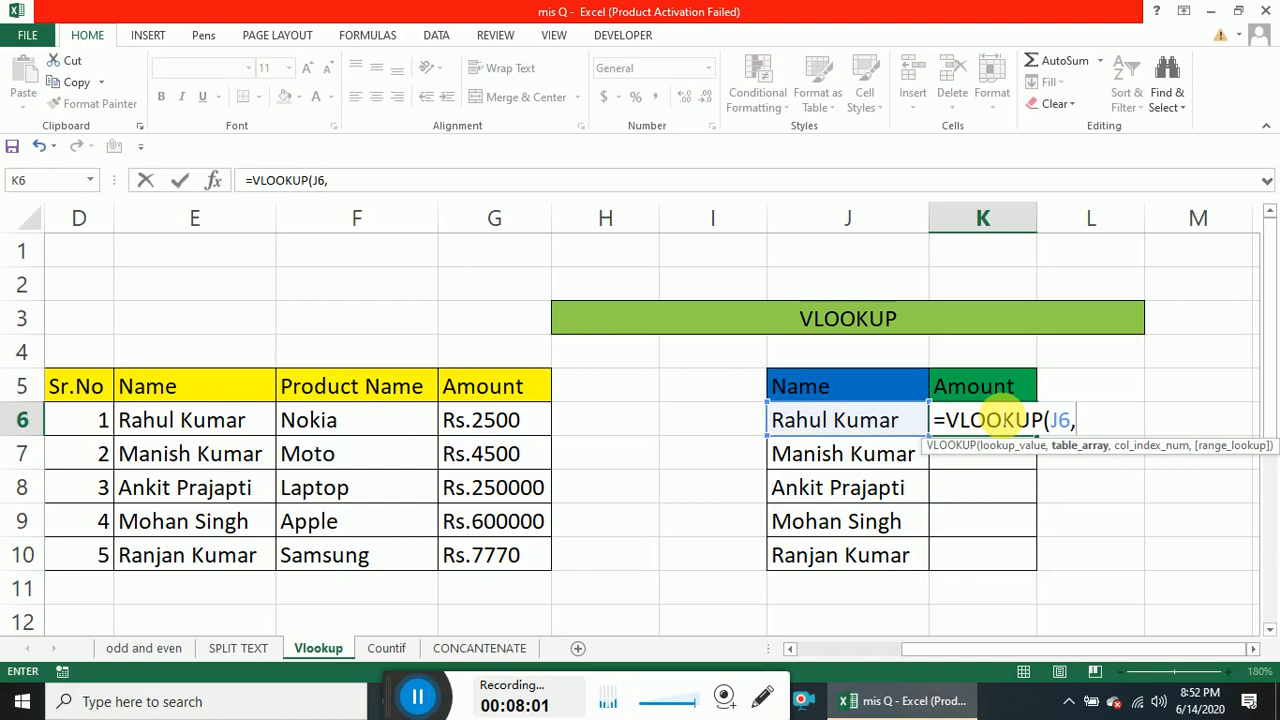
key(Left)
key(Left)
key(Left)
key(Left)
key(Left)
key(Left)
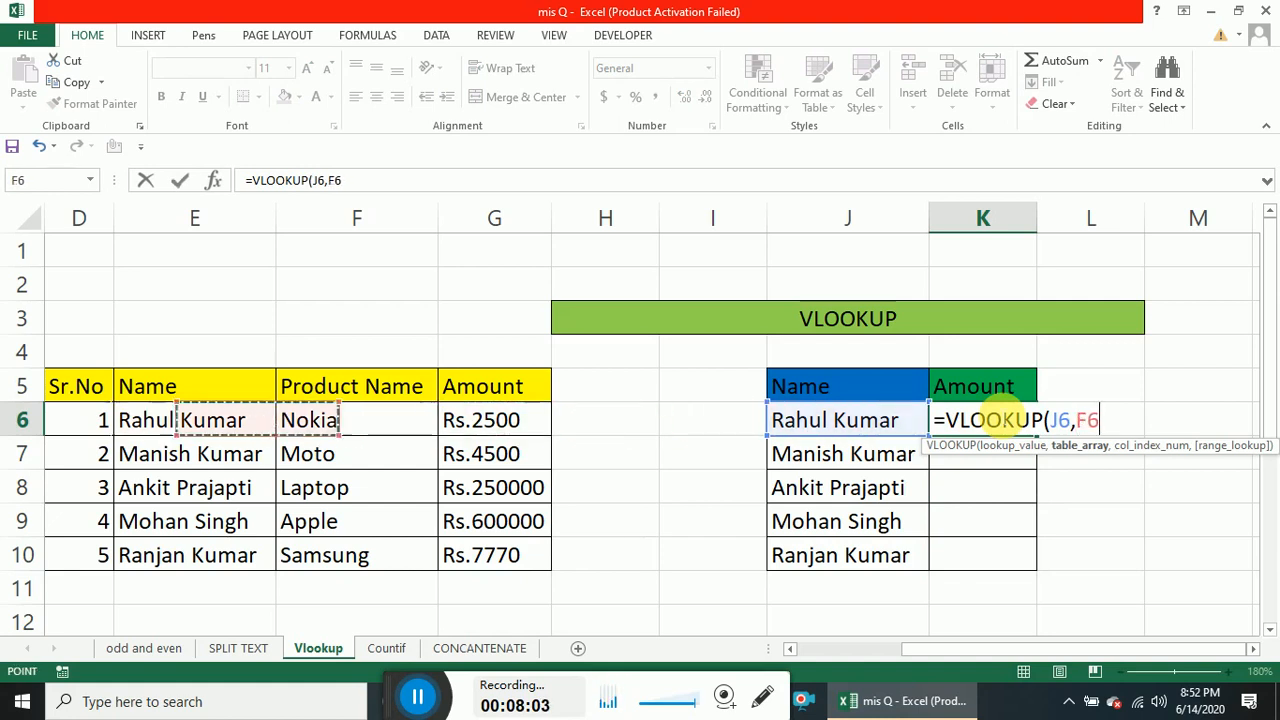
key(Right)
key(Right)
key(Right)
key(Right)
key(Right)
key(Right)
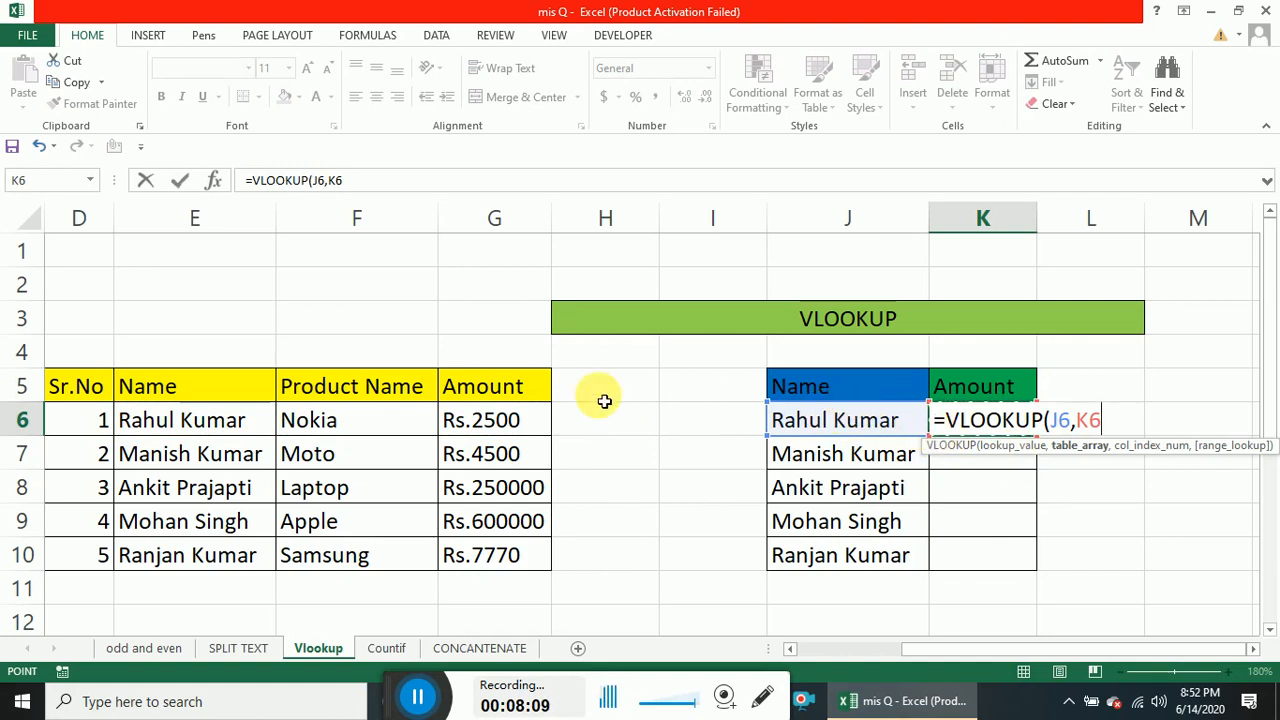
Set the VLOOKUP table array to E6:G10 and make it absolute as $E$6:$G$10.
click(230, 435)
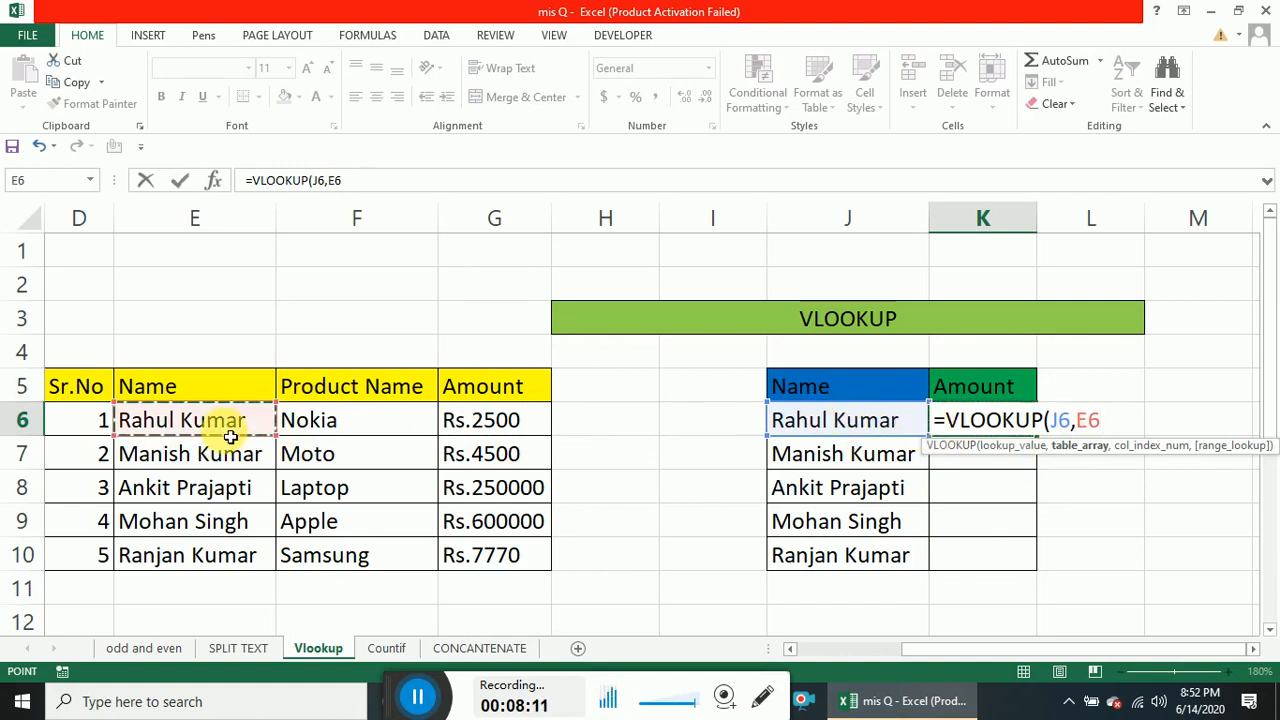
key(shift+Right)
key(shift+Right)
key(shift+Down)
key(shift+Down)
key(shift+Down)
key(shift+Down)
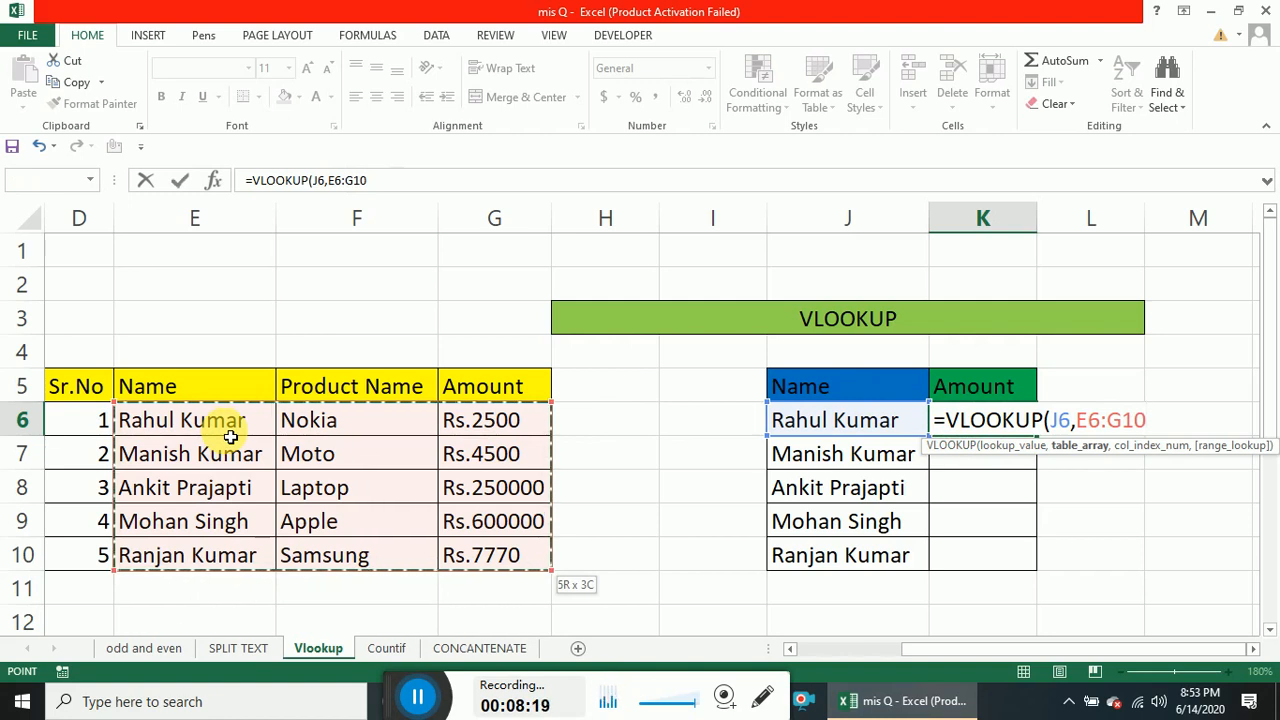
key(F4)
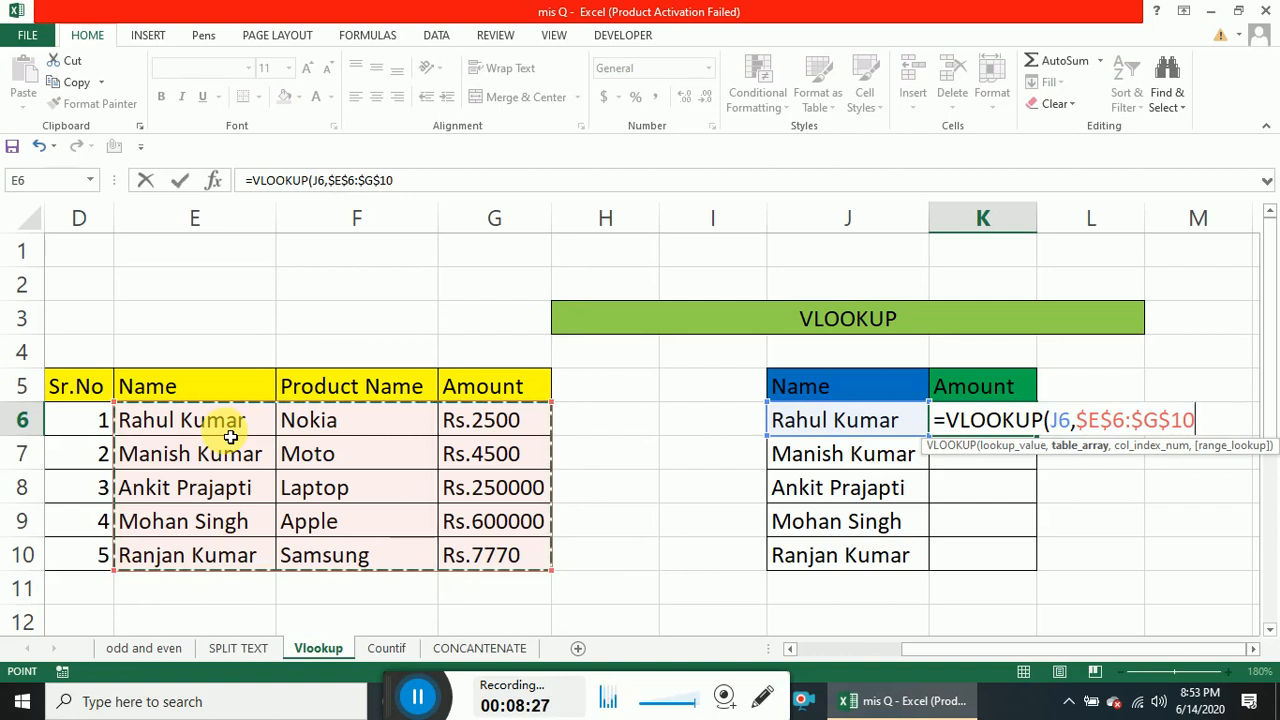
Finish the VLOOKUP with column index 3 and range lookup 0, and commit it in K6.
text(,)
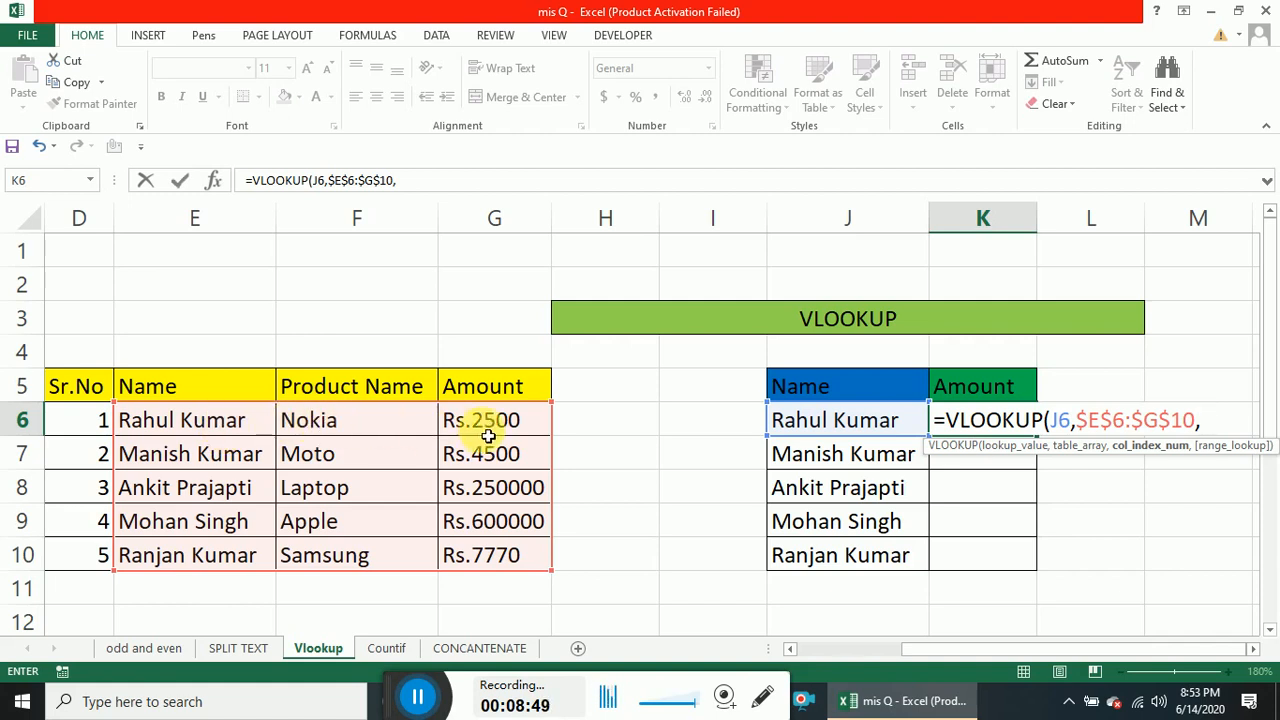
text(3,0)
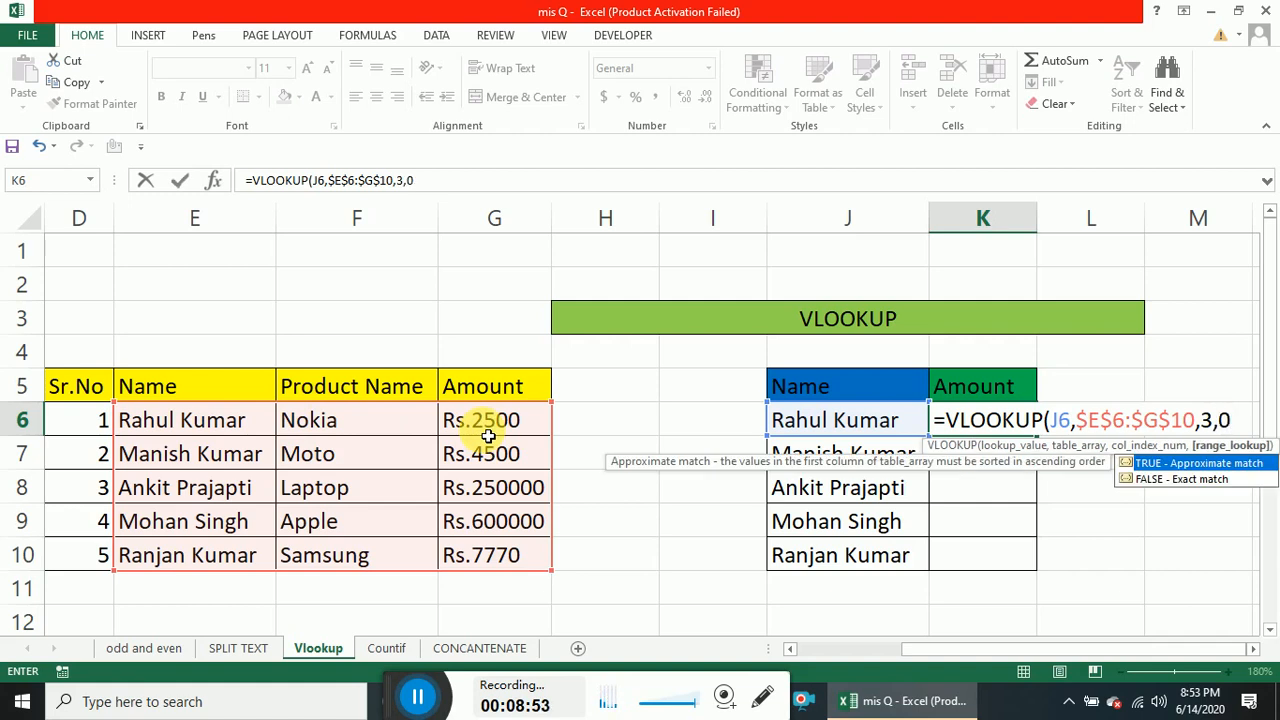
text())
key(ctrl+Return)
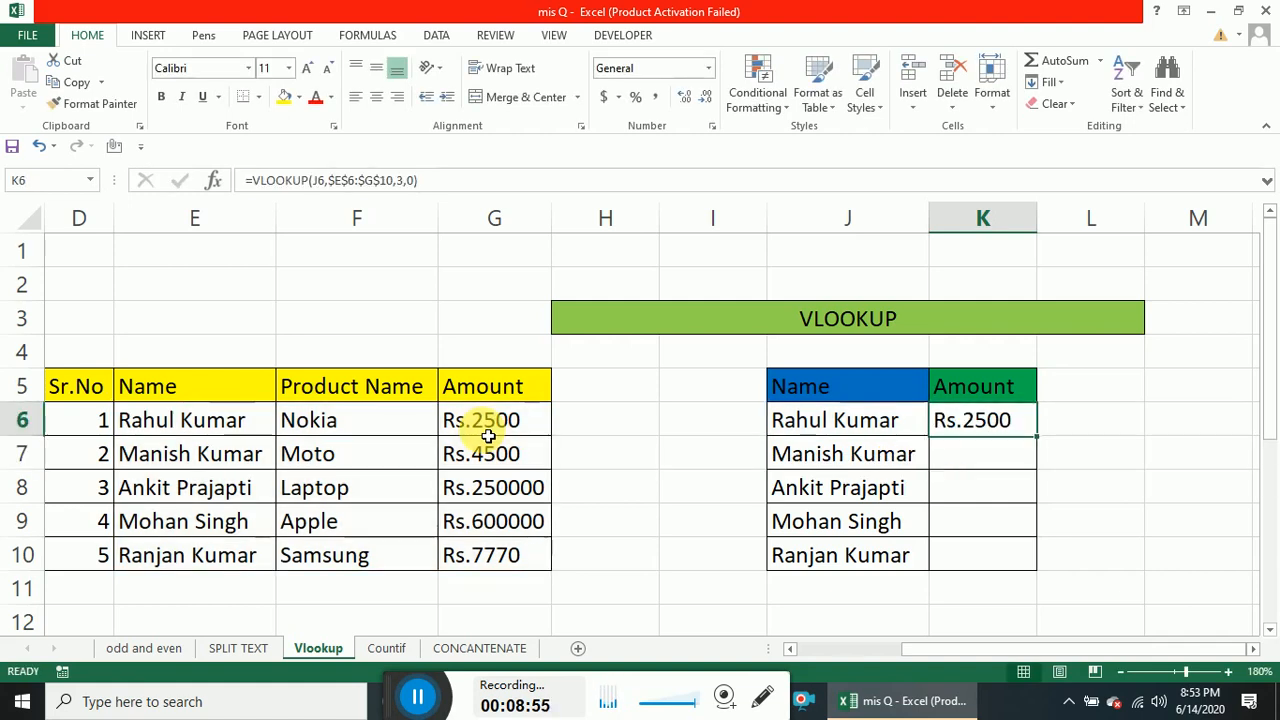
Copy the VLOOKUP formula from K6 down through K10 to fill the Amount column.
key(ctrl+c)
key(shift+Down)
key(shift+Down)
key(shift+Down)
key(shift+Down)
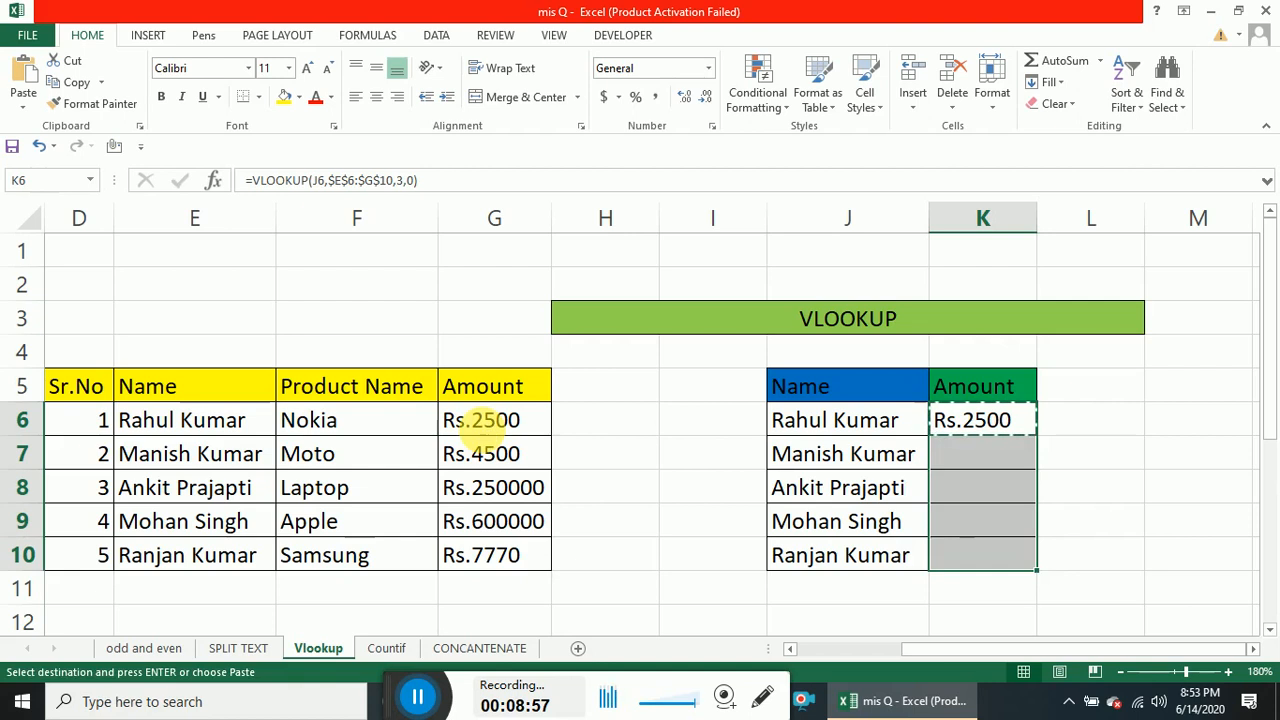
key(Return)
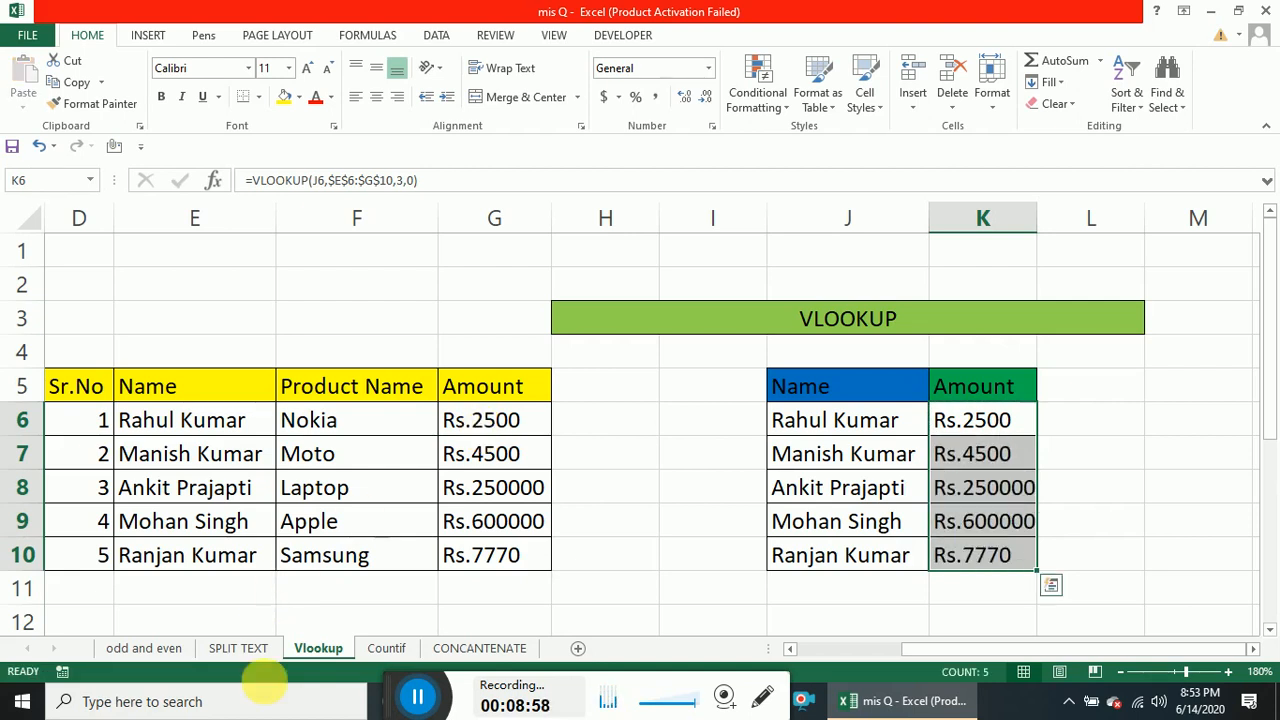
Open the Countif sheet and delete the existing COUNTIF formula in cell I5.
click(387, 650)
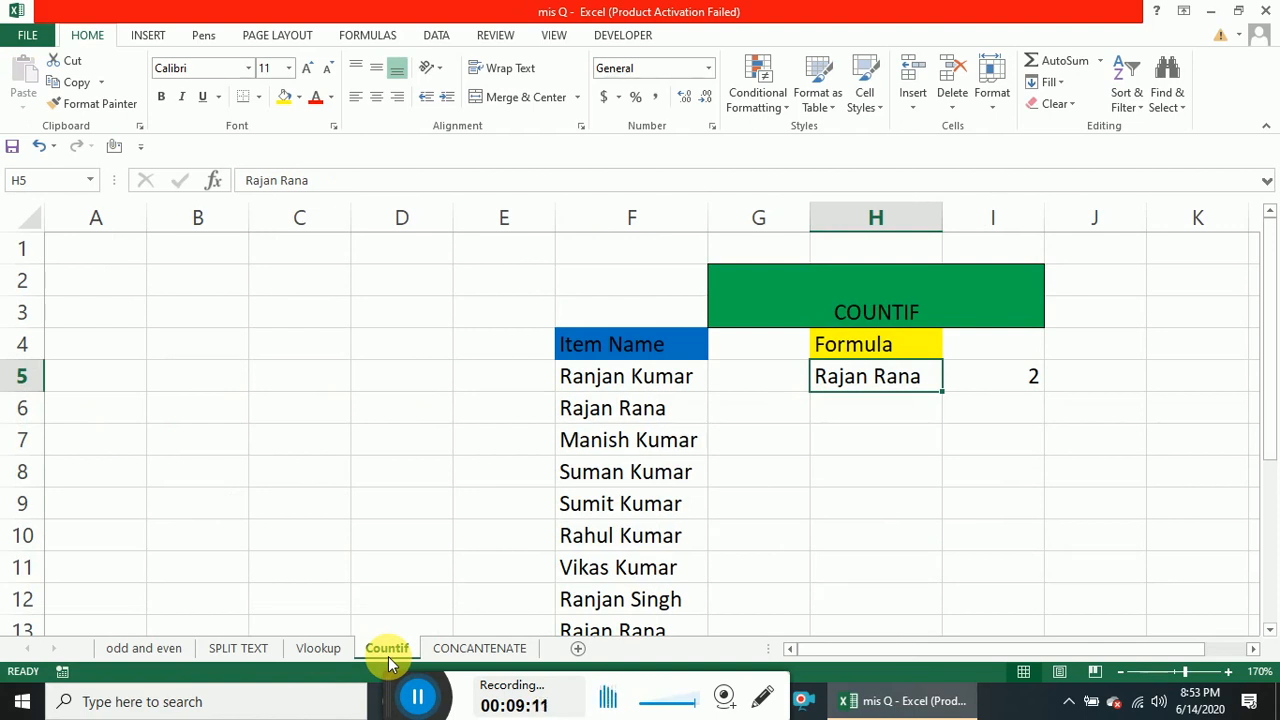
key(Left)
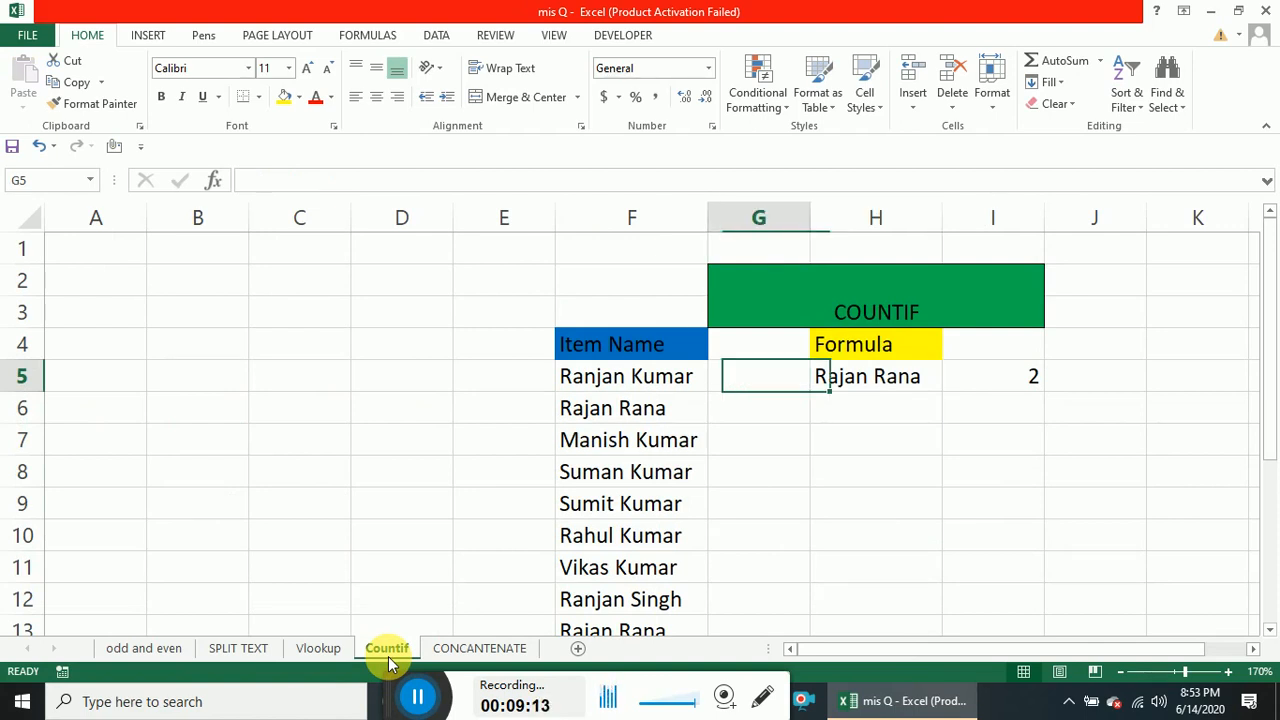
key(Right)
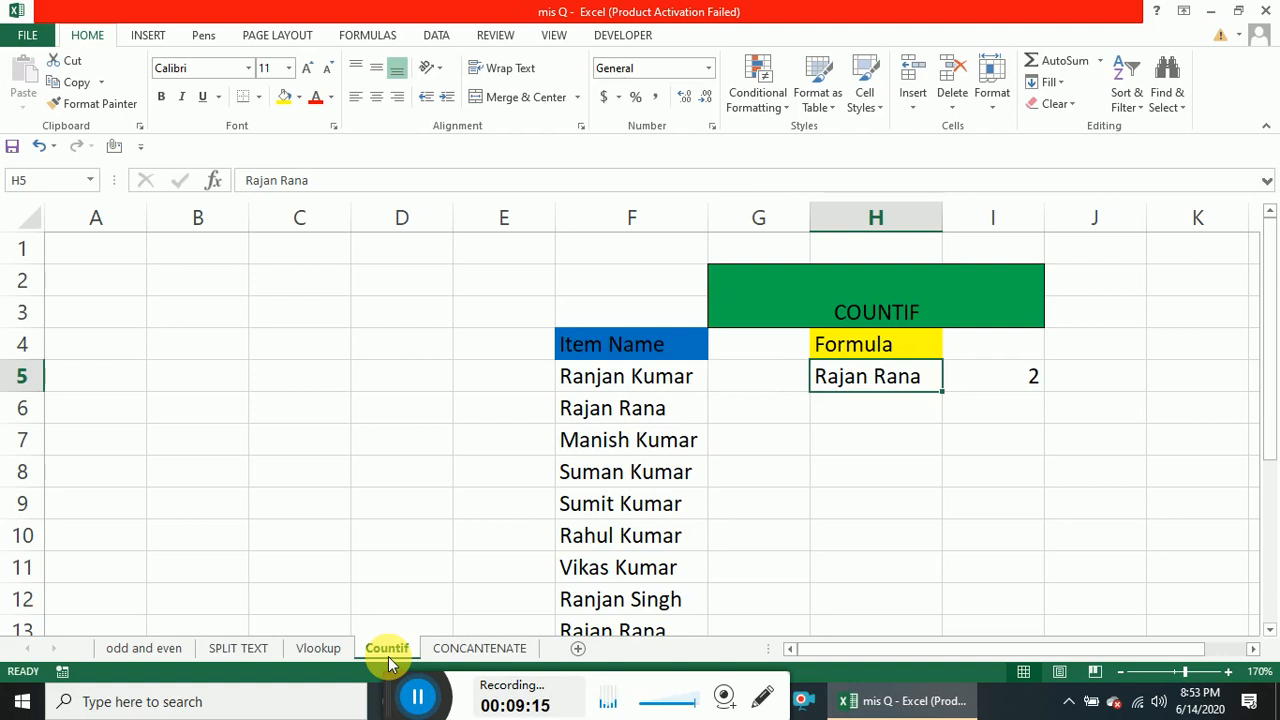
key(Right)
key(Left)
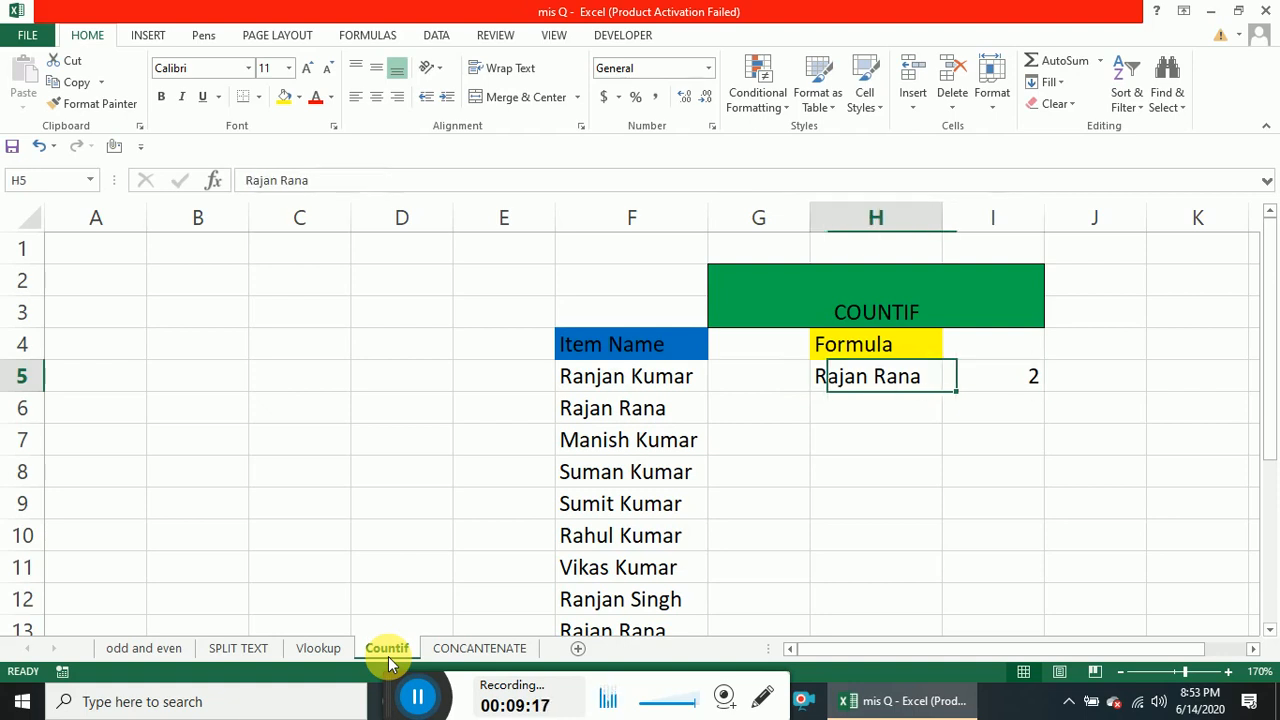
key(shift+Right)
key(Right)
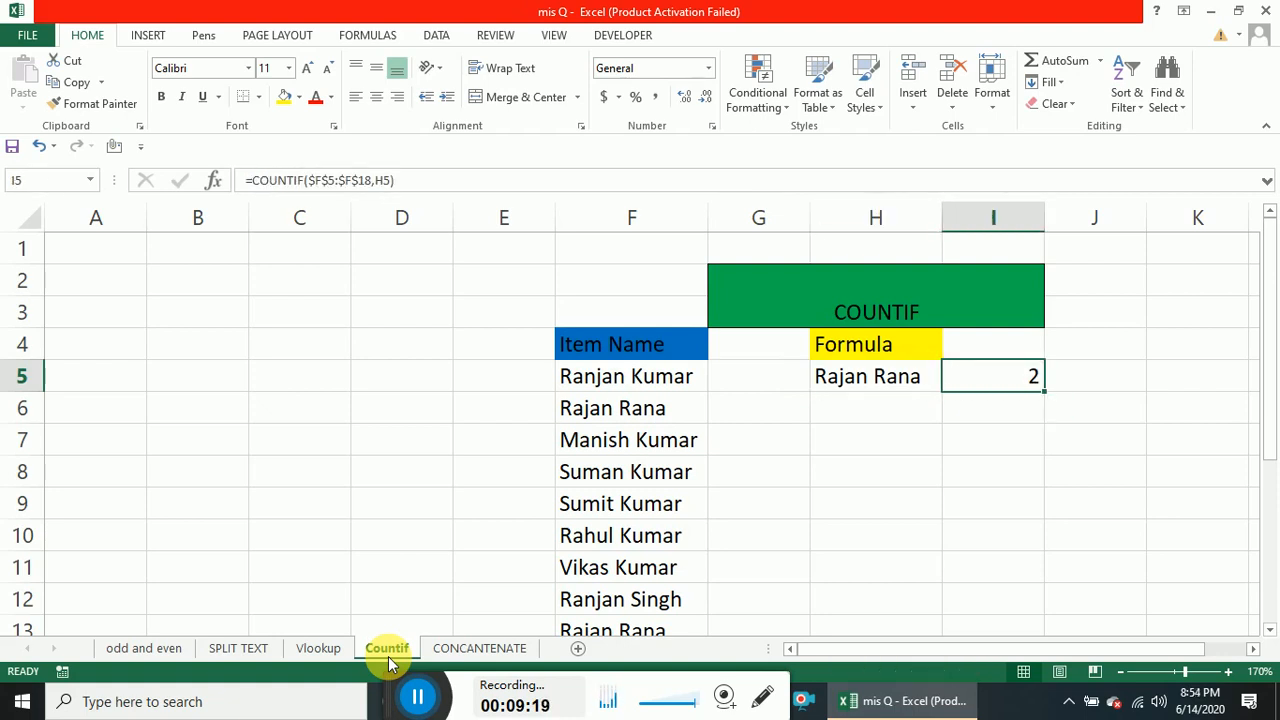
key(Delete)
Begin a new formula in I5 with the COUNTIF function.
text(=)
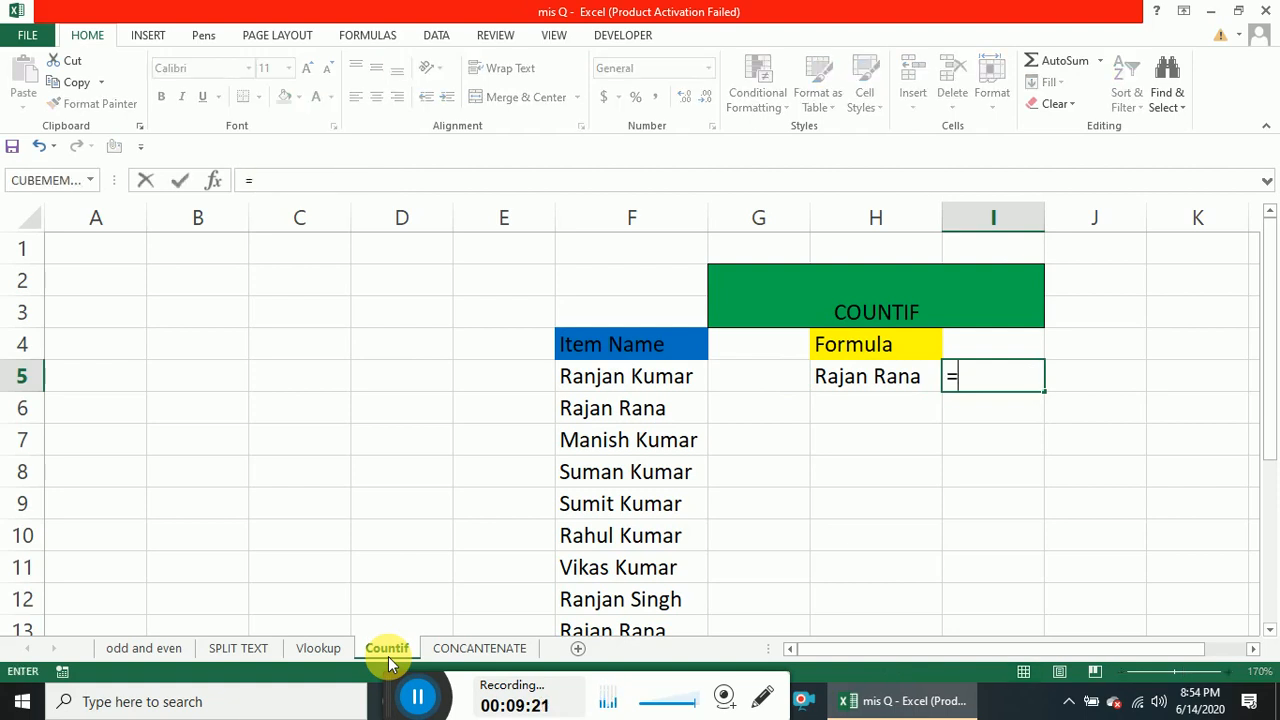
text(coun)
key(Down)
key(Down)
key(Down)
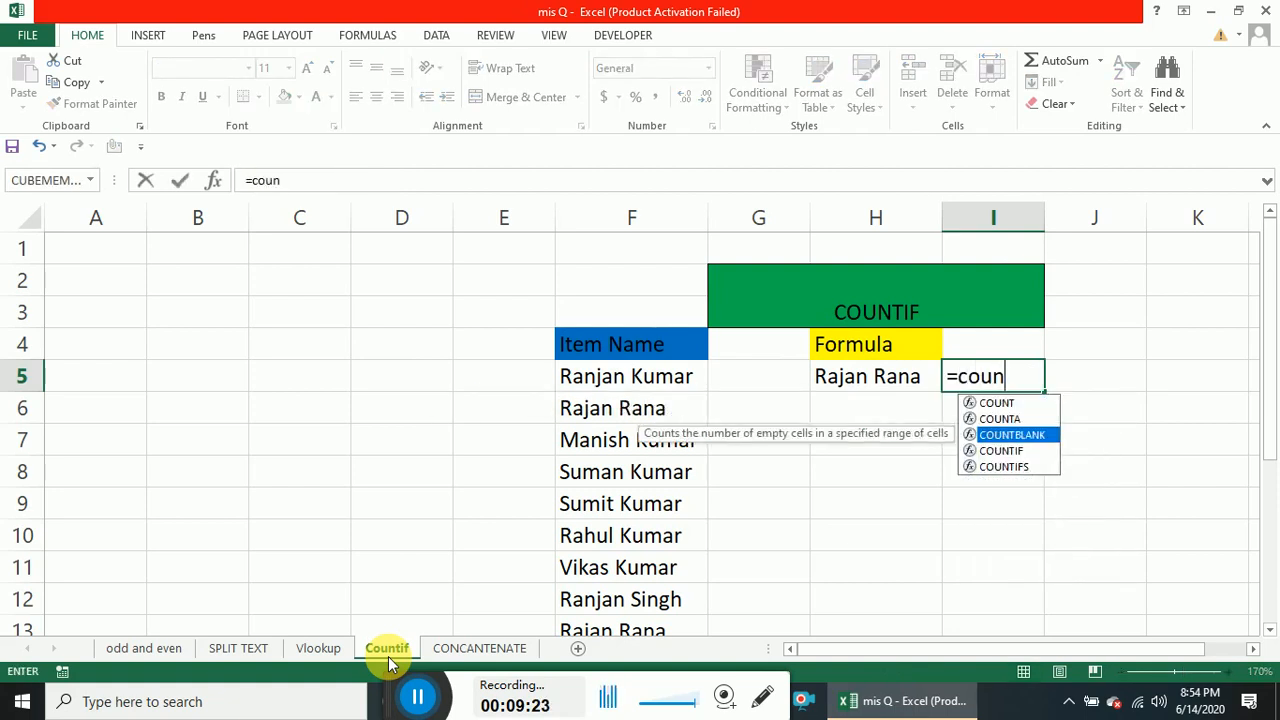
key(Tab)
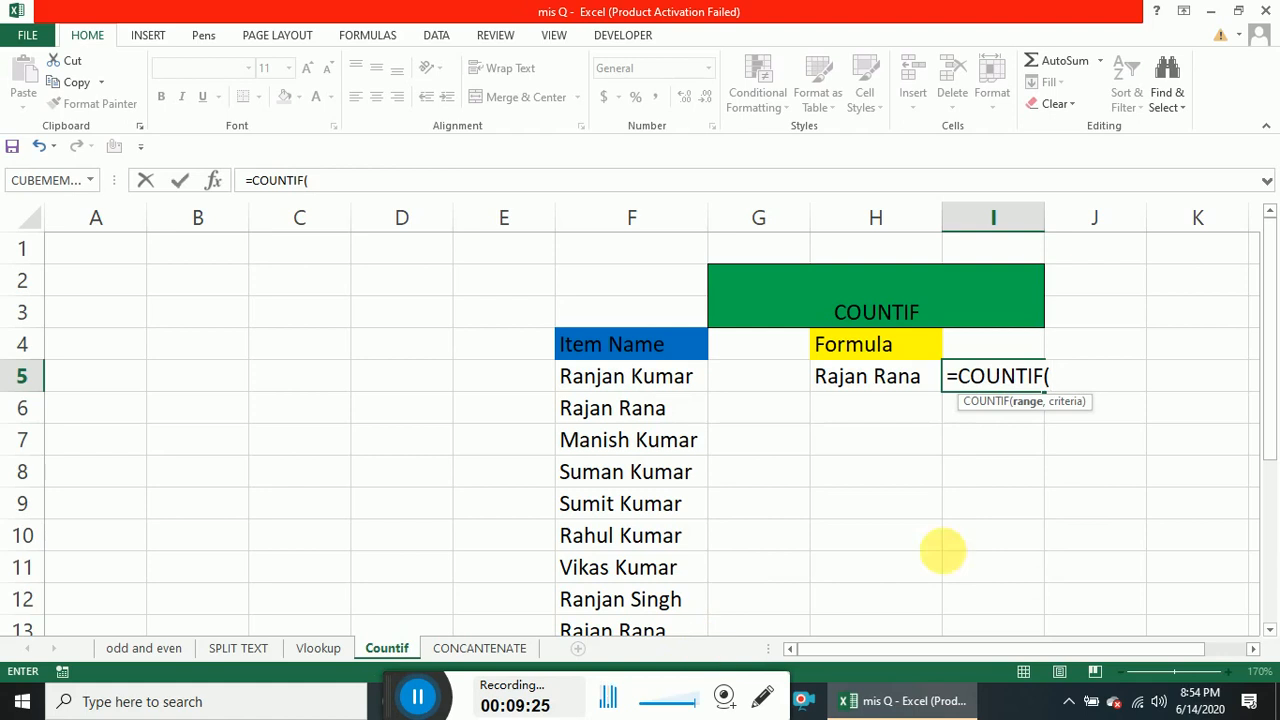
Enter the item names in F5:F18 as the COUNTIF range argument.
click(612, 380)
key(ctrl+shift+Down)
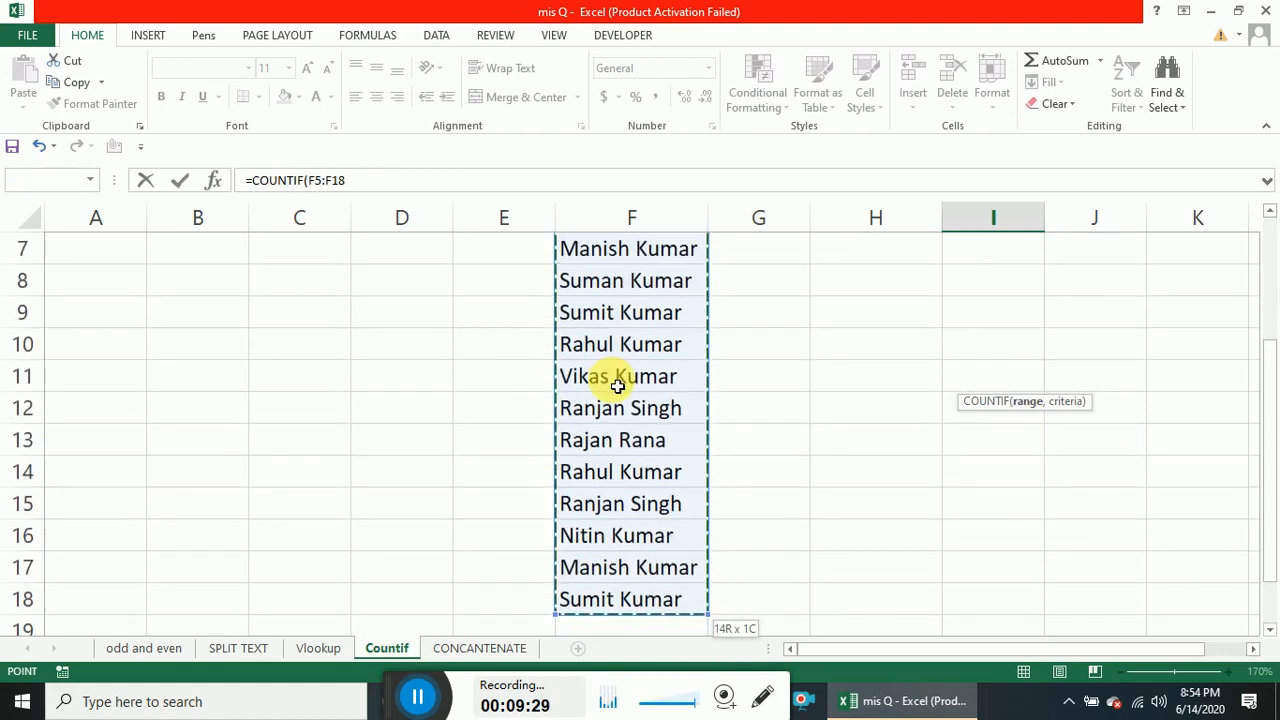
text(,)
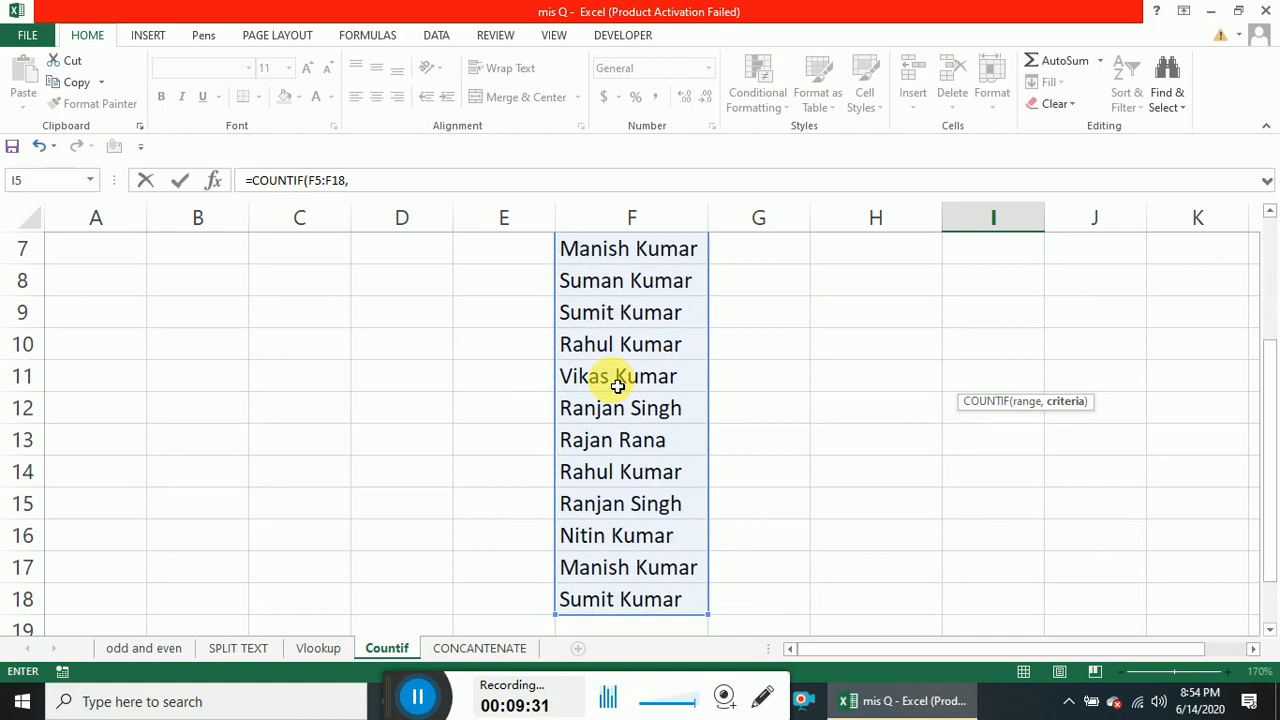
Complete the COUNTIF formula in I5 with cell H5 as the criteria.
key(Up)
key(Up)
key(Up)
key(Down)
key(Down)
key(Left)
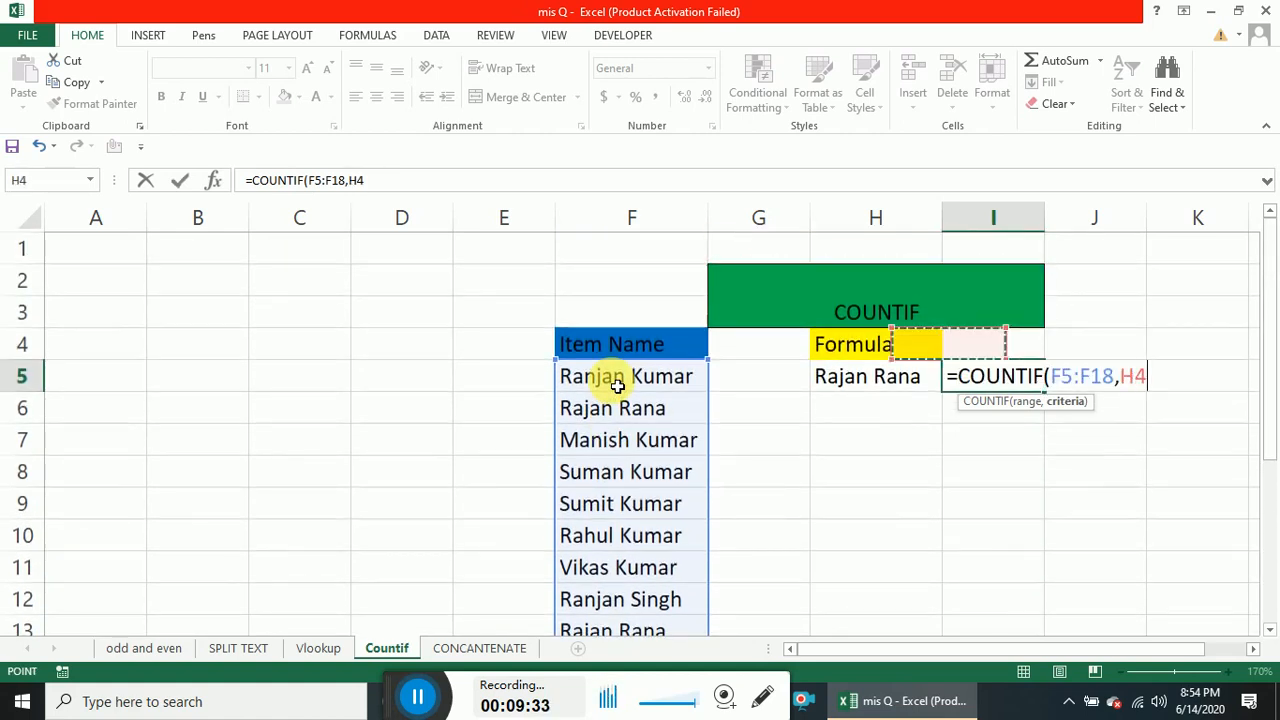
key(Down)
key(Left)
key(Right)
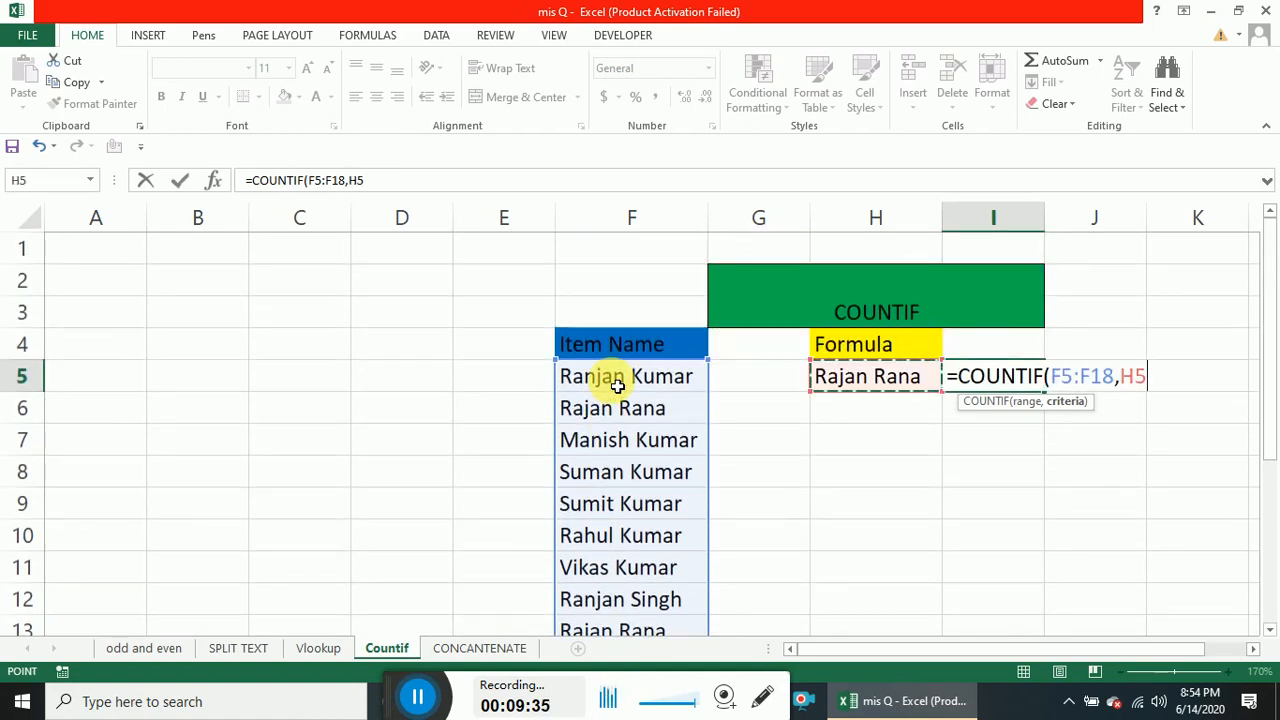
key(Return)
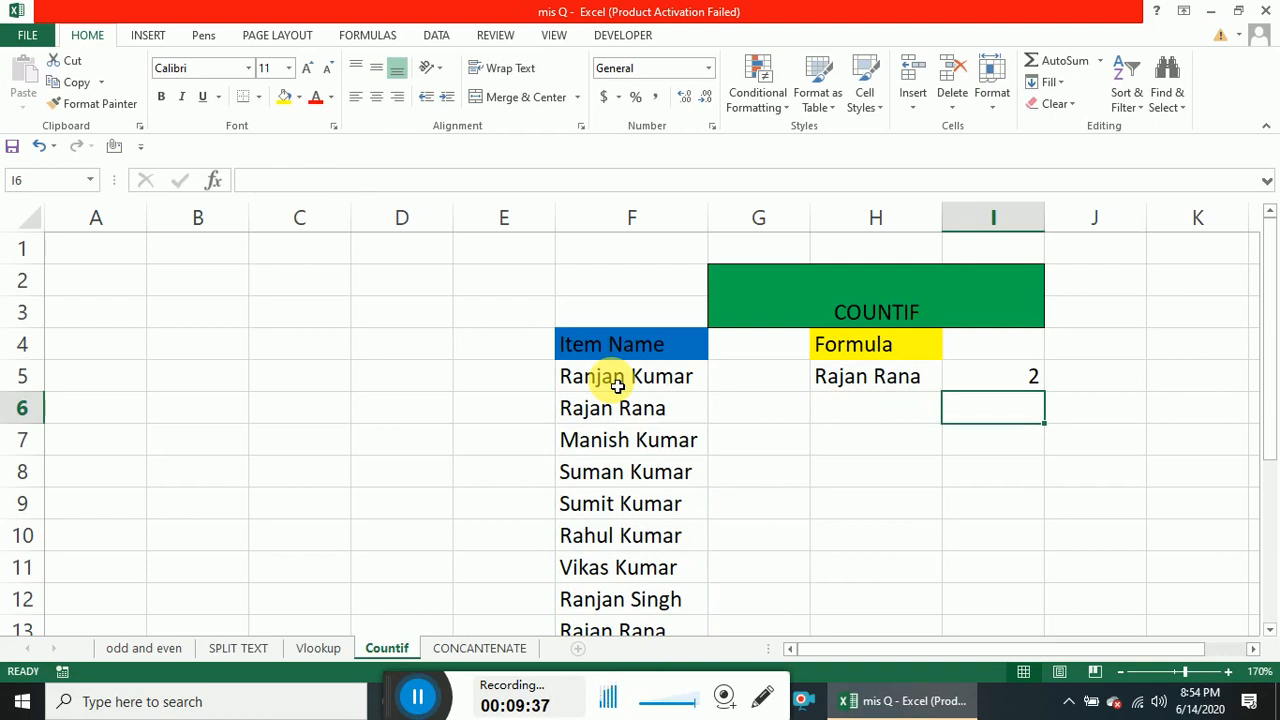
Copy the item name from F7 into the criteria cell H5.
key(Left)
key(Left)
key(Left)
key(Down)
key(ctrl+c)
key(Right)
key(Right)
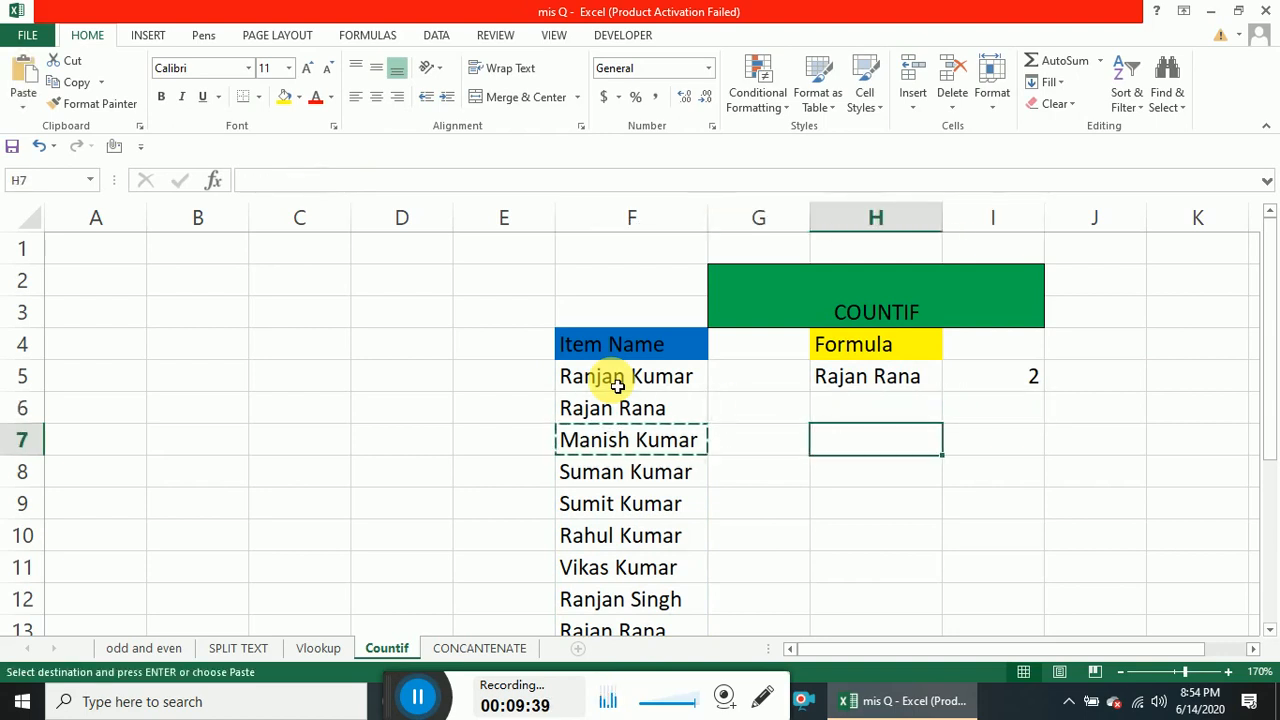
key(Up)
key(Up)
key(Return)
Replace the criteria name in H5 with a copy of the item name in F10.
key(Left)
key(Left)
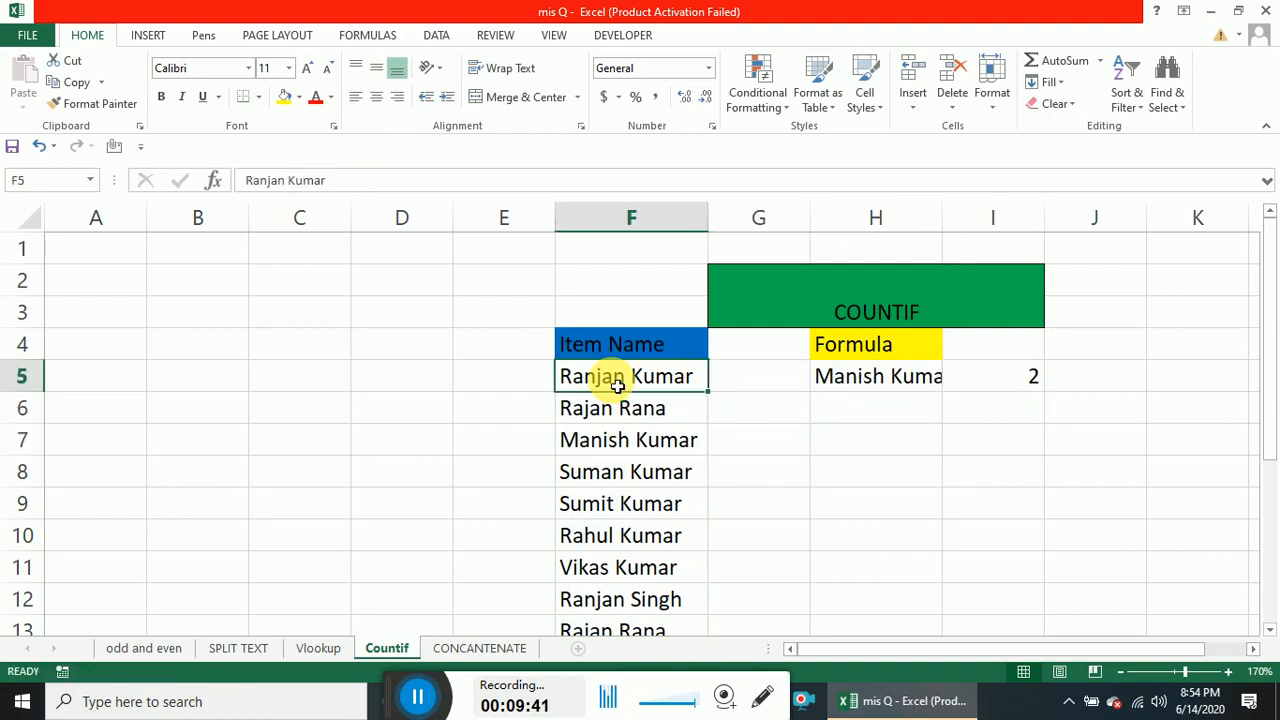
key(Down)
key(Down)
key(Down)
key(Down)
key(Down)
key(Down)
key(Up)
key(ctrl+c)
key(Right)
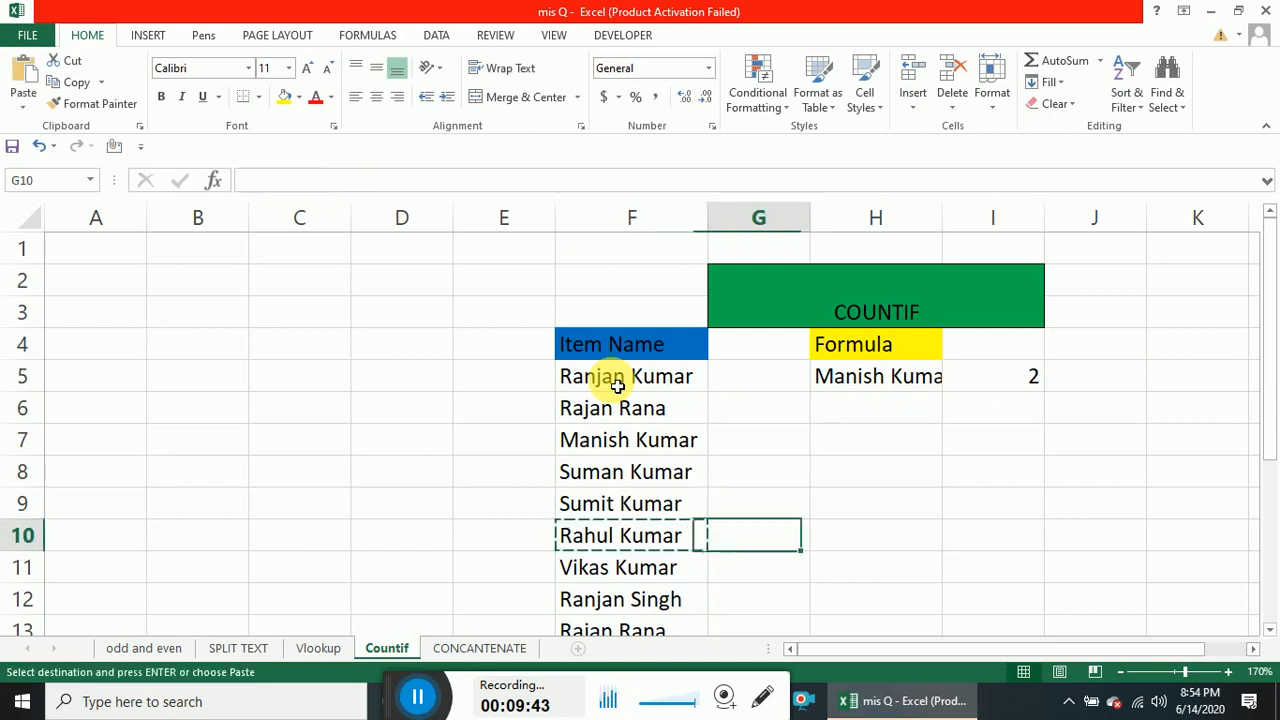
key(Right)
key(Up)
key(Up)
key(Up)
key(Up)
key(Up)
key(Return)
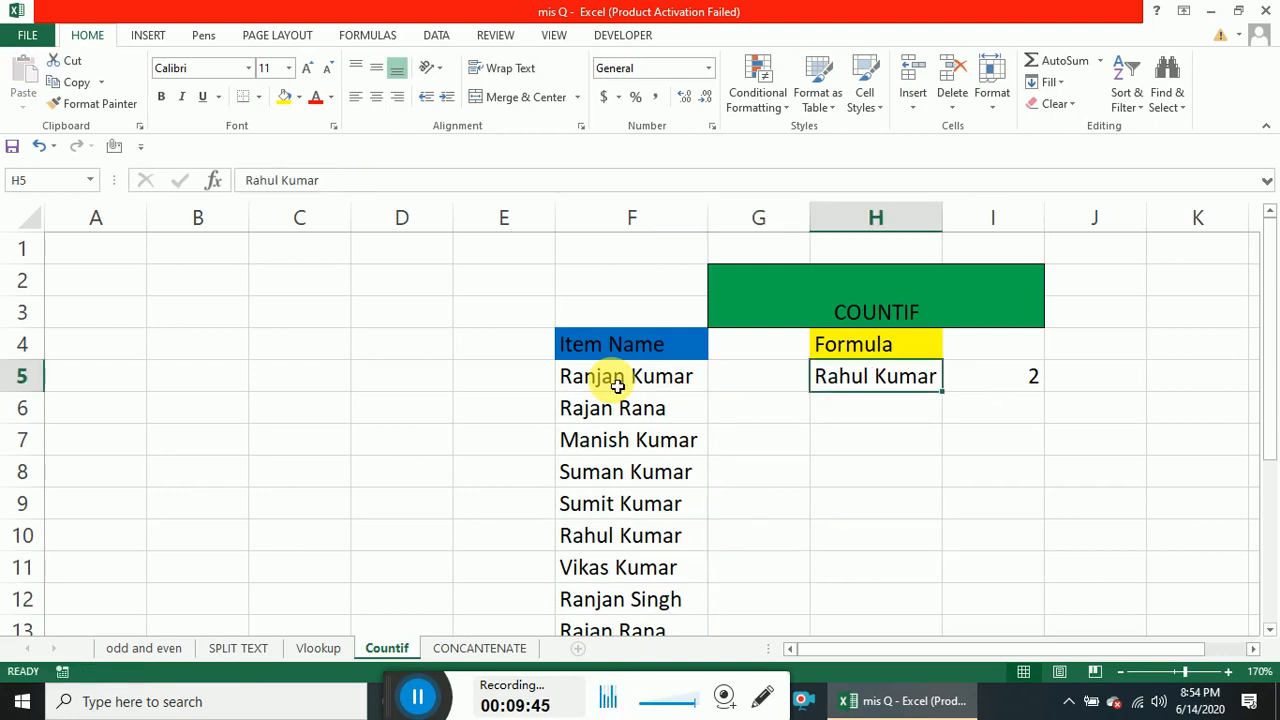
key(Down)
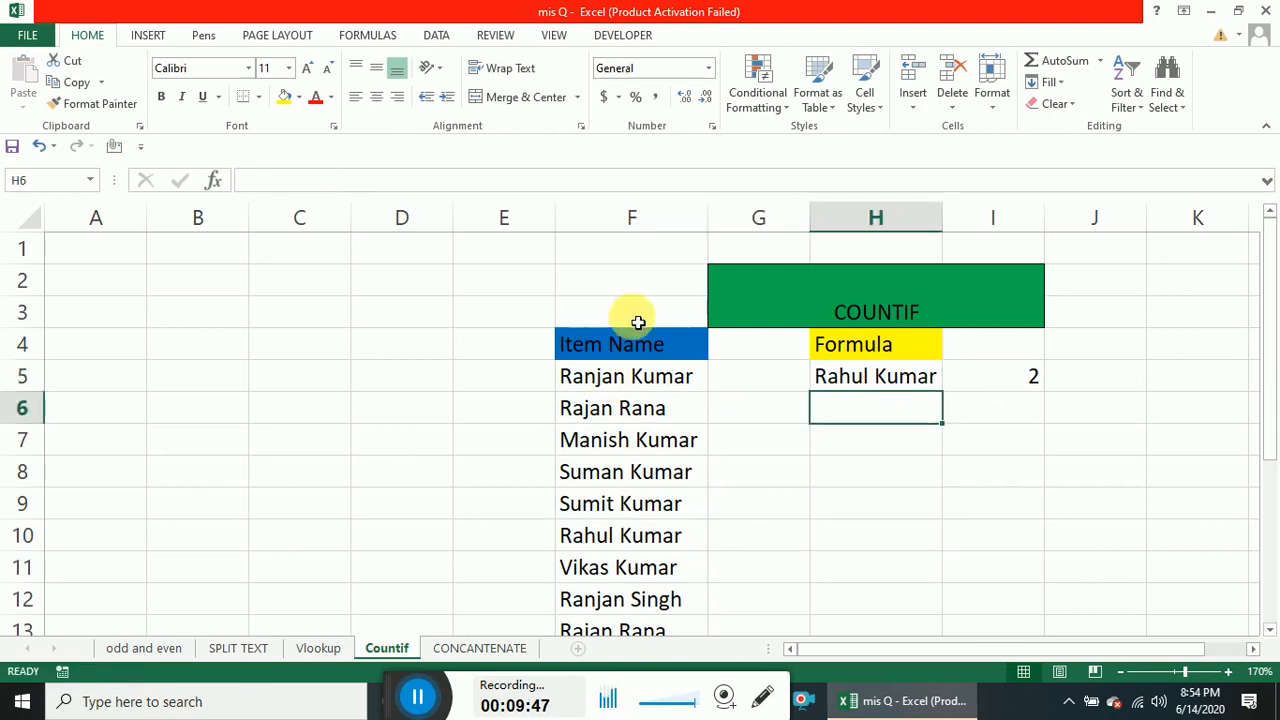
Open the CONCANTENATE sheet and delete the existing full-name formulas in I5:I15.
click(476, 648)
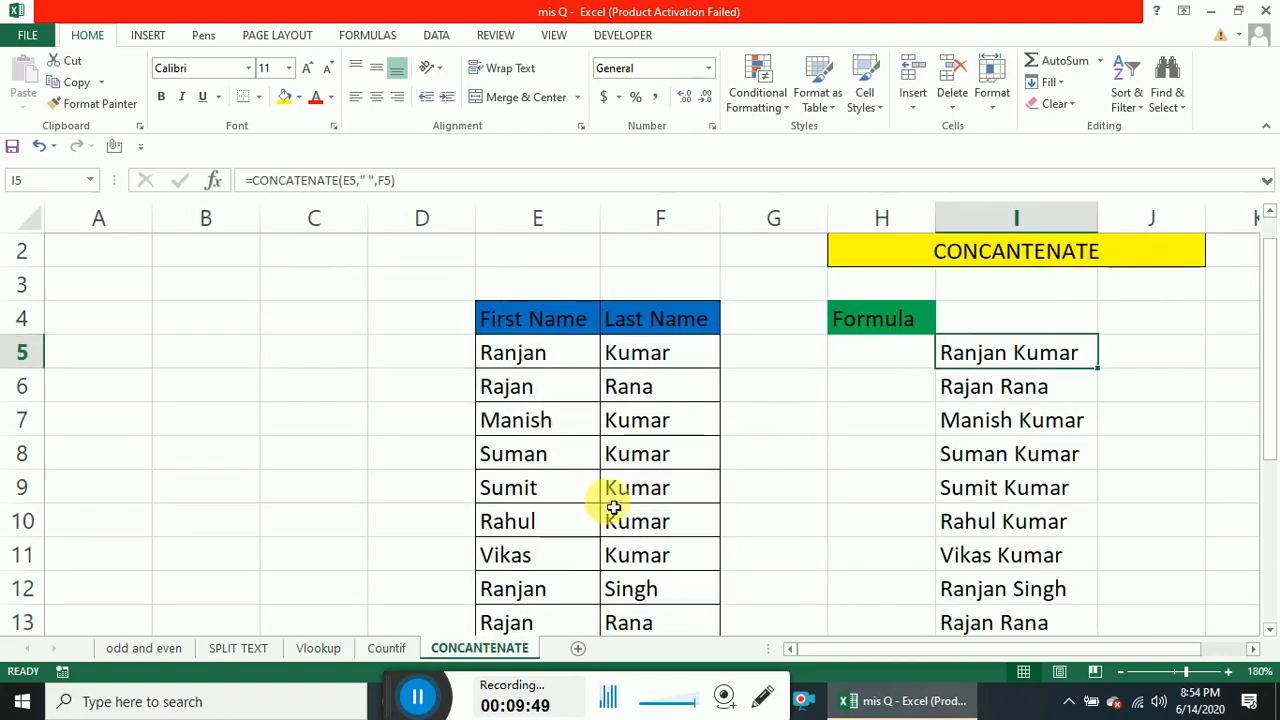
key(Up)
click(969, 366)
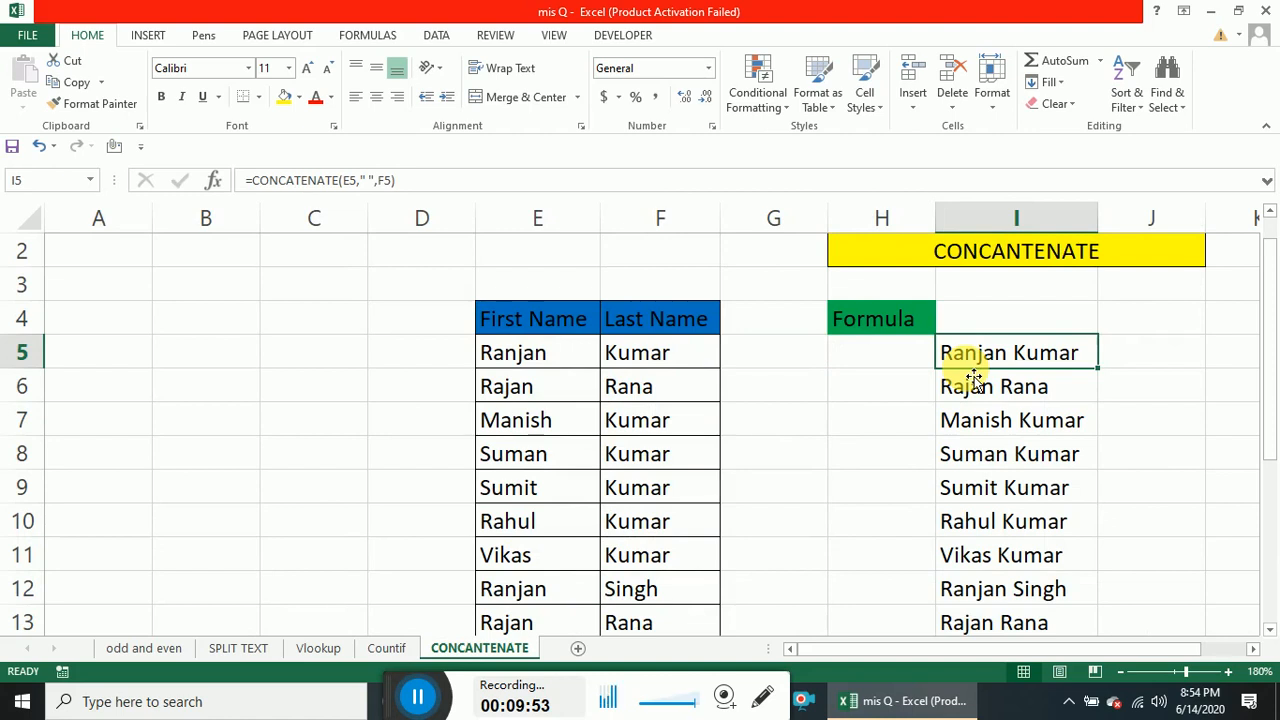
key(ctrl+shift+Down)
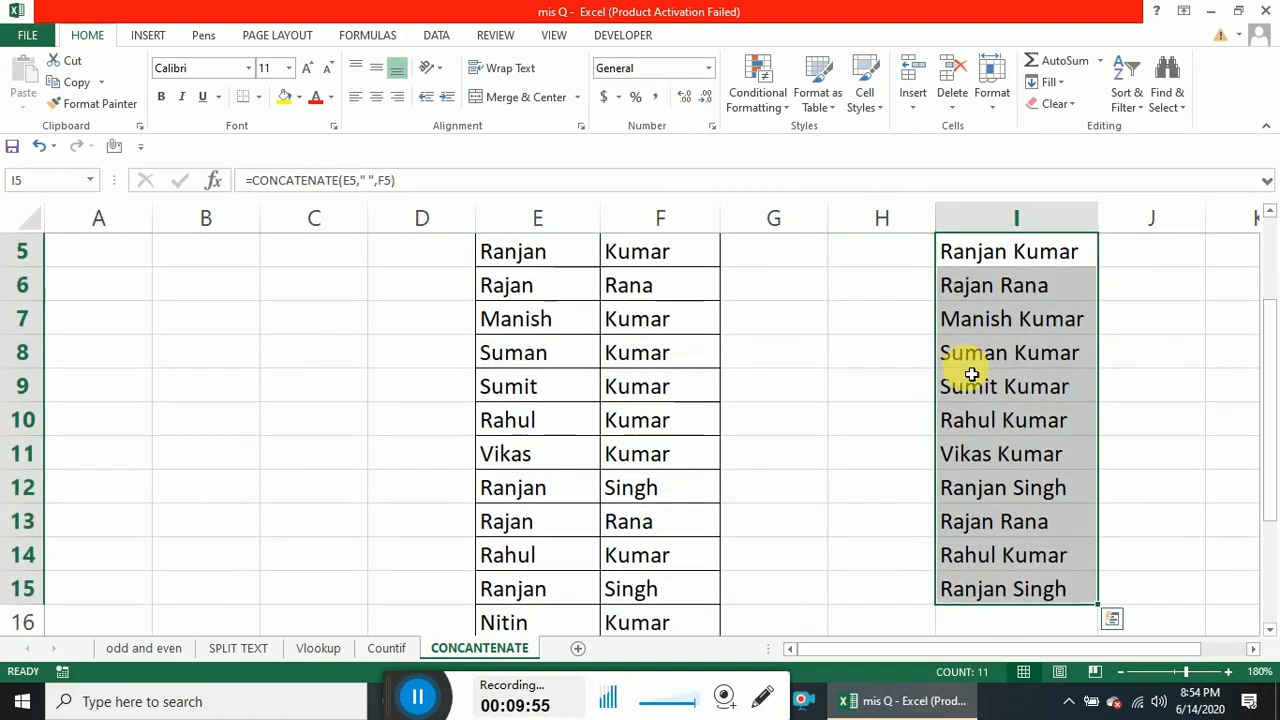
key(Delete)
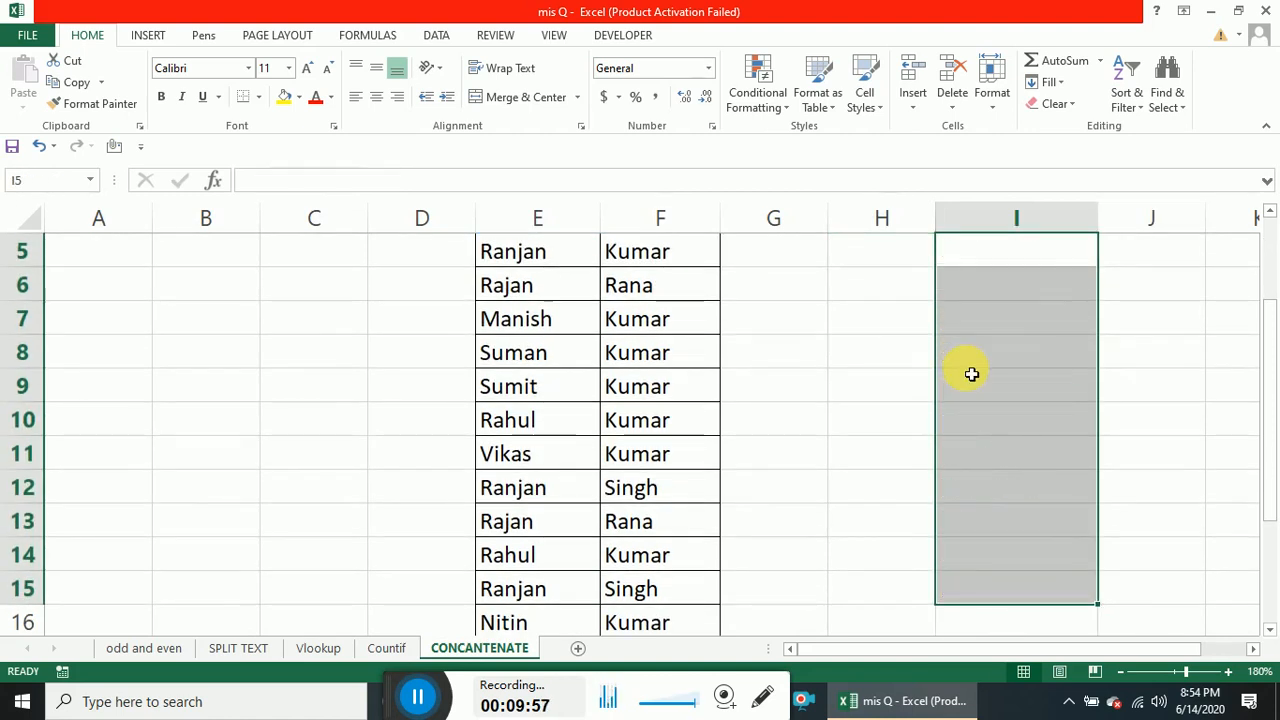
key(Up)
key(Down)
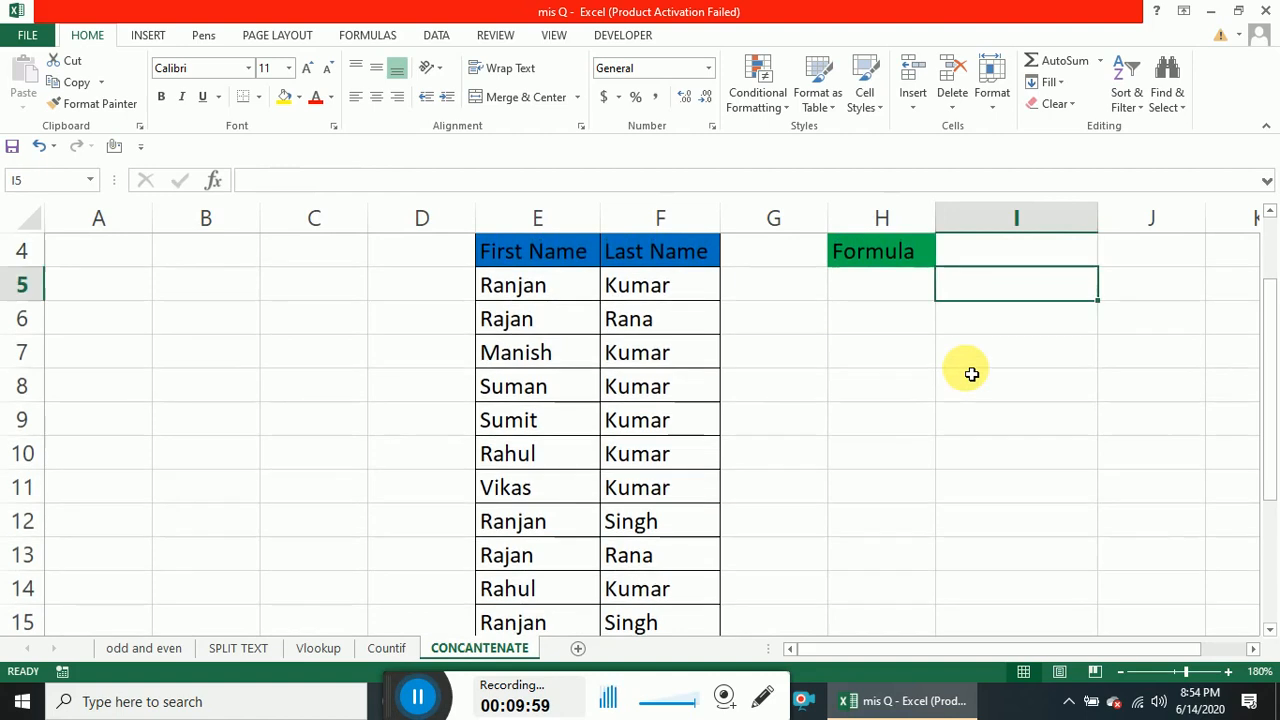
text(=con)
key(Tab)
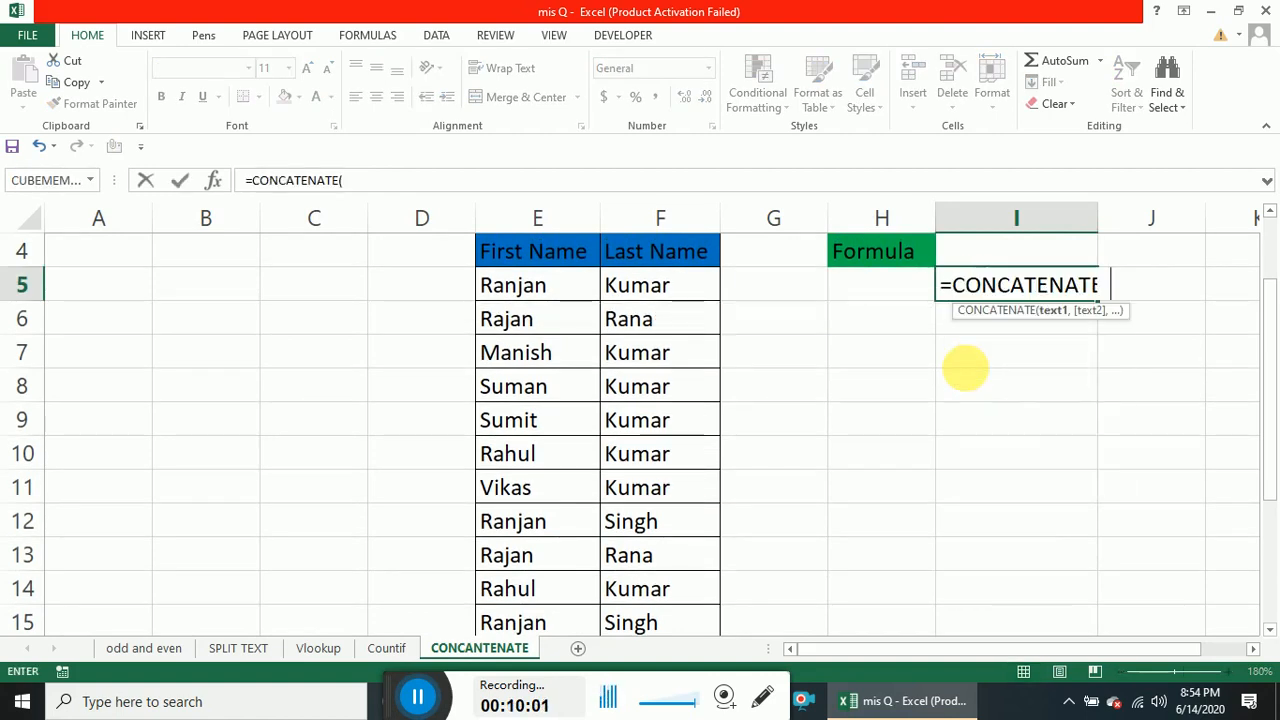
key(Left)
key(Left)
key(Left)
key(Left)
key(Left)
key(Right)
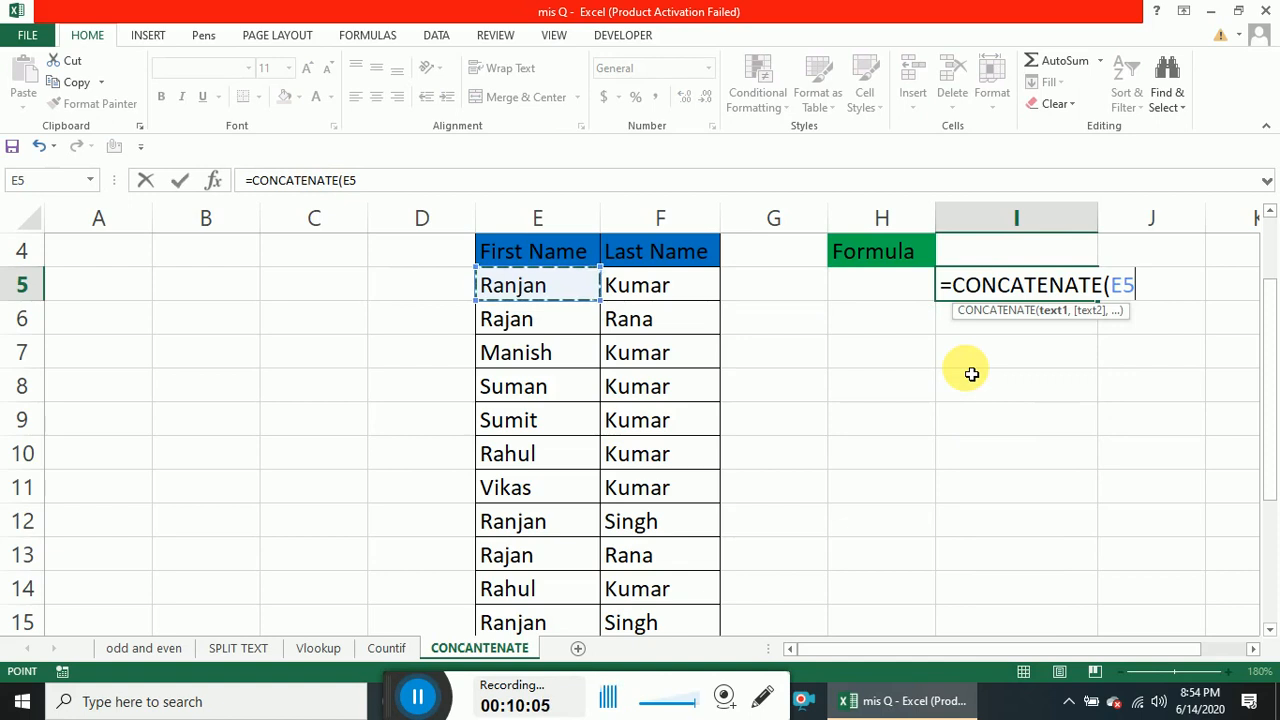
text(:E5)
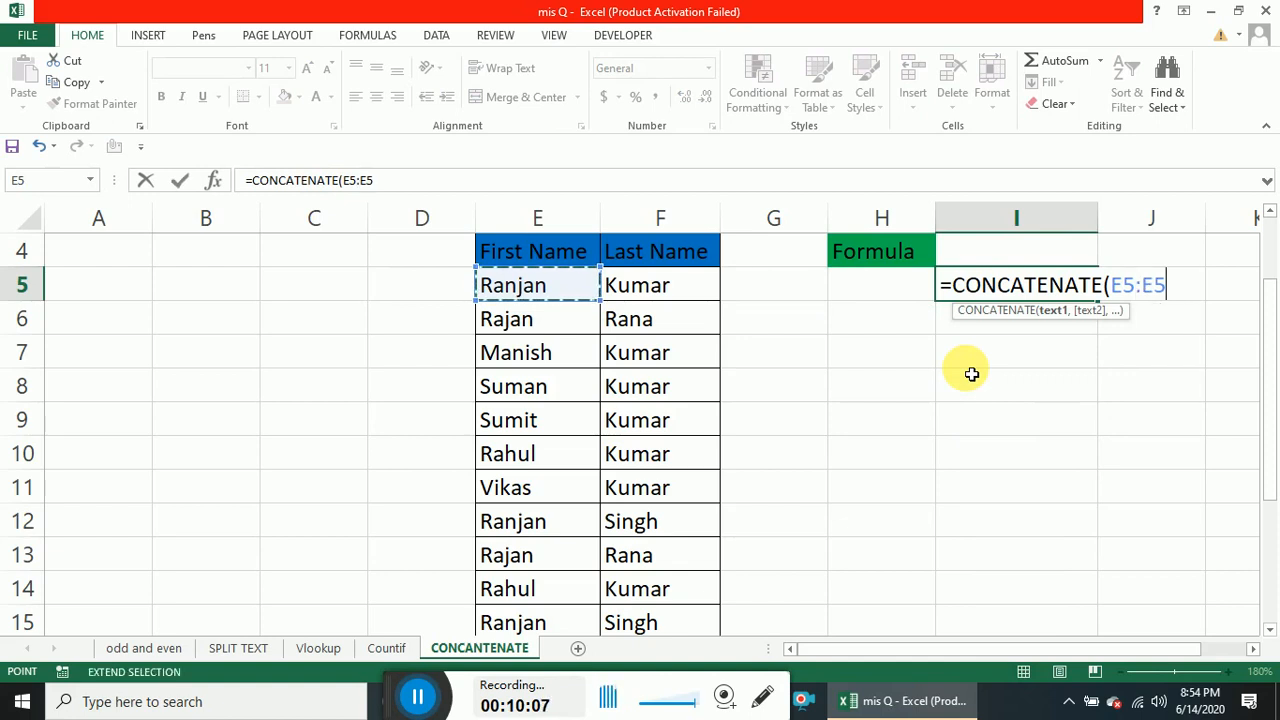
key(Escape)
key(BackSpace)
key(BackSpace)
key(Escape)
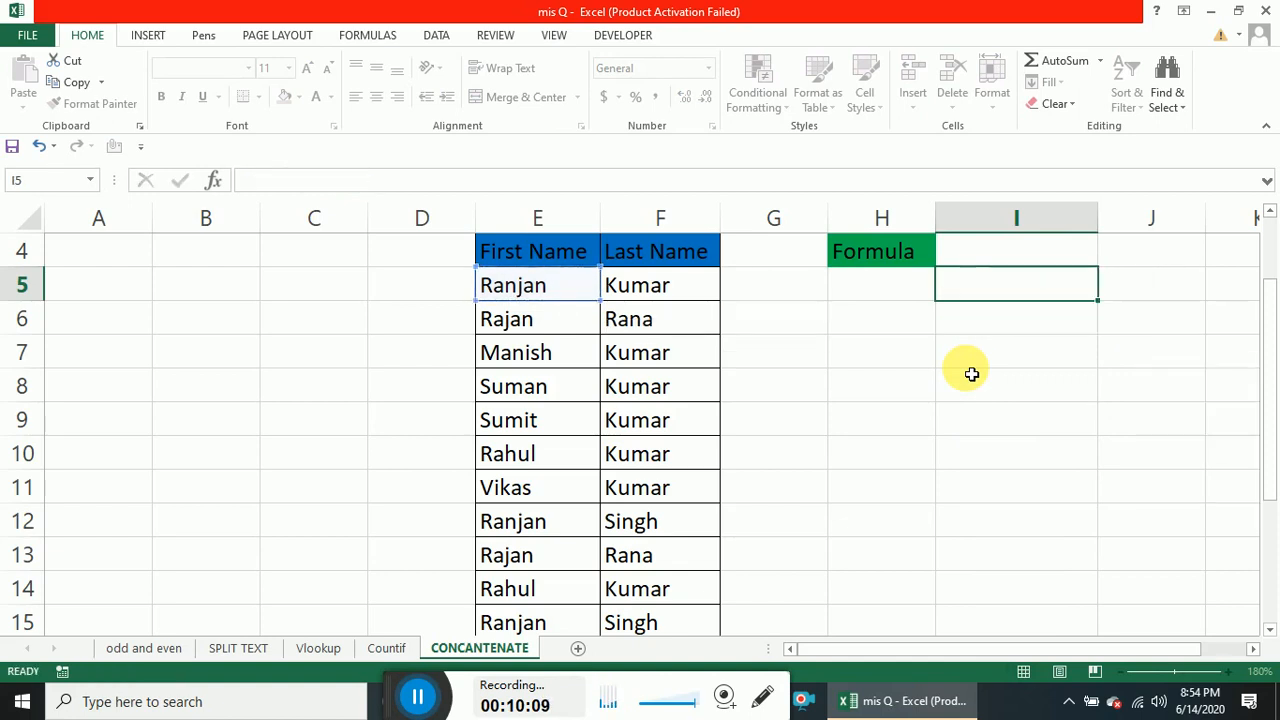
Enter the formula =CONCATENATE(E5," ",F5) in I5 to join the first and last names with a space.
text(=con)
key(Tab)
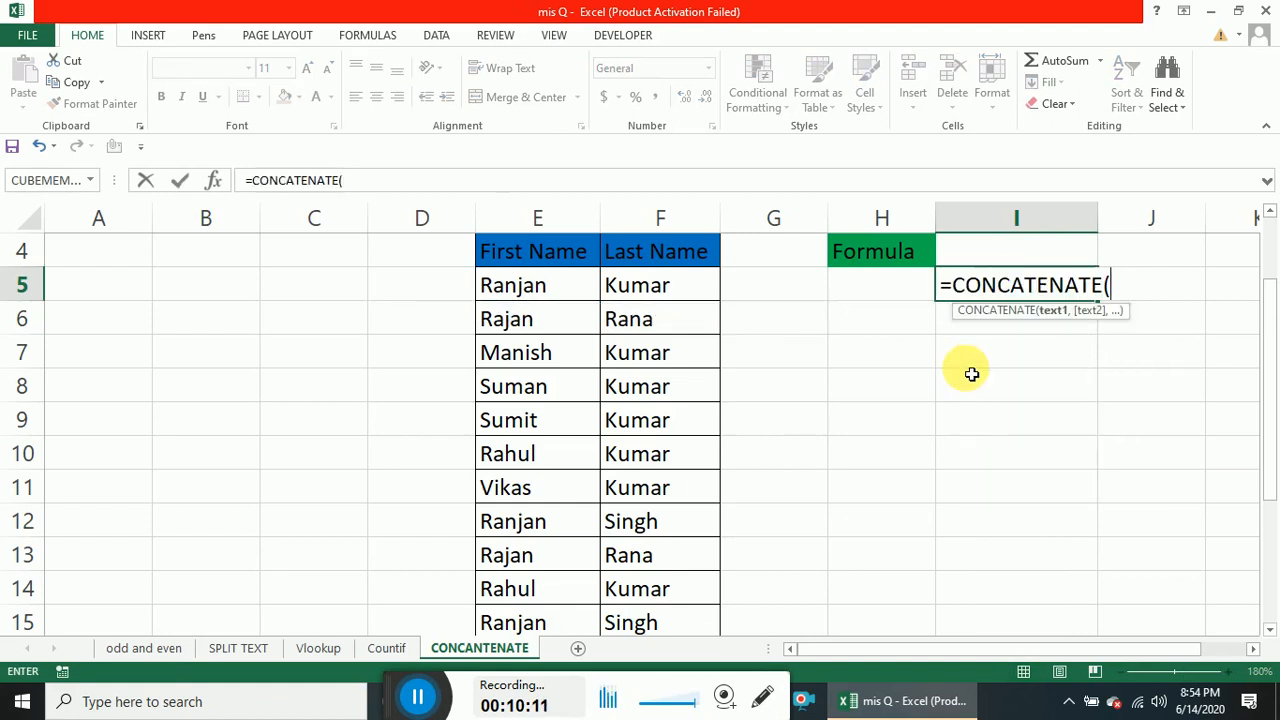
key(Left)
key(Left)
key(Left)
key(Left)
text(," ",)
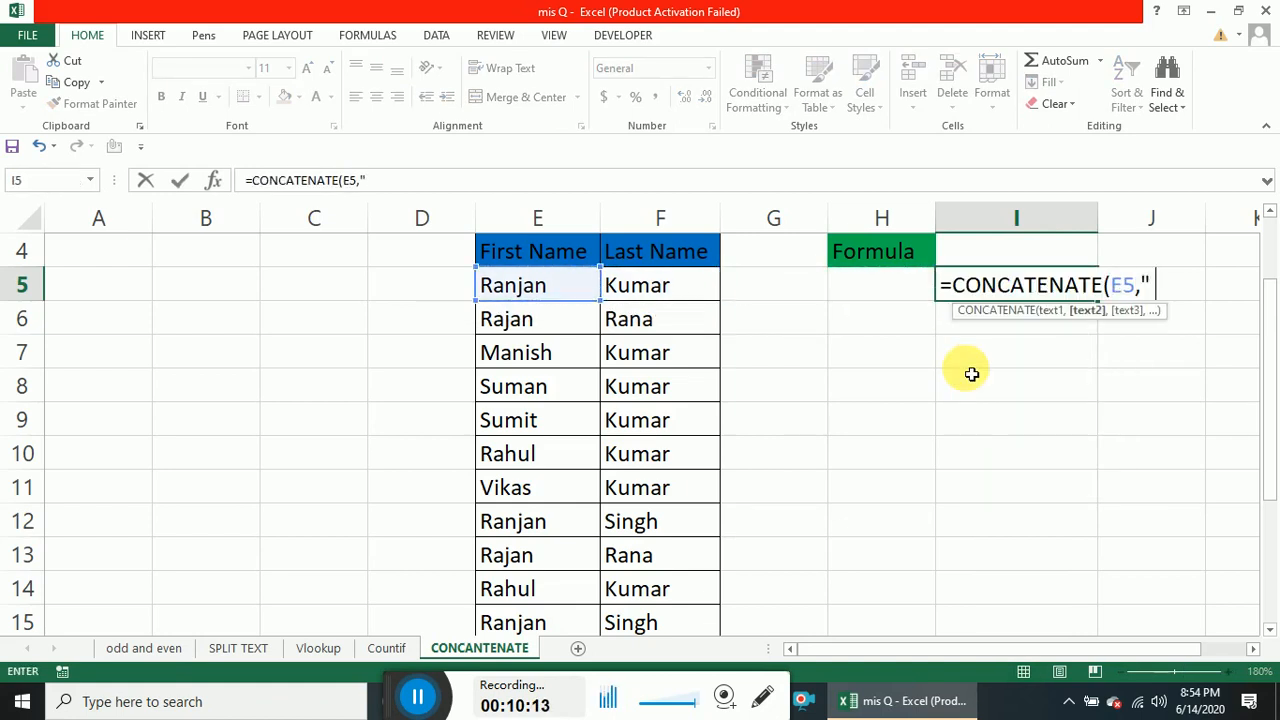
key(Left)
key(Left)
key(Left)
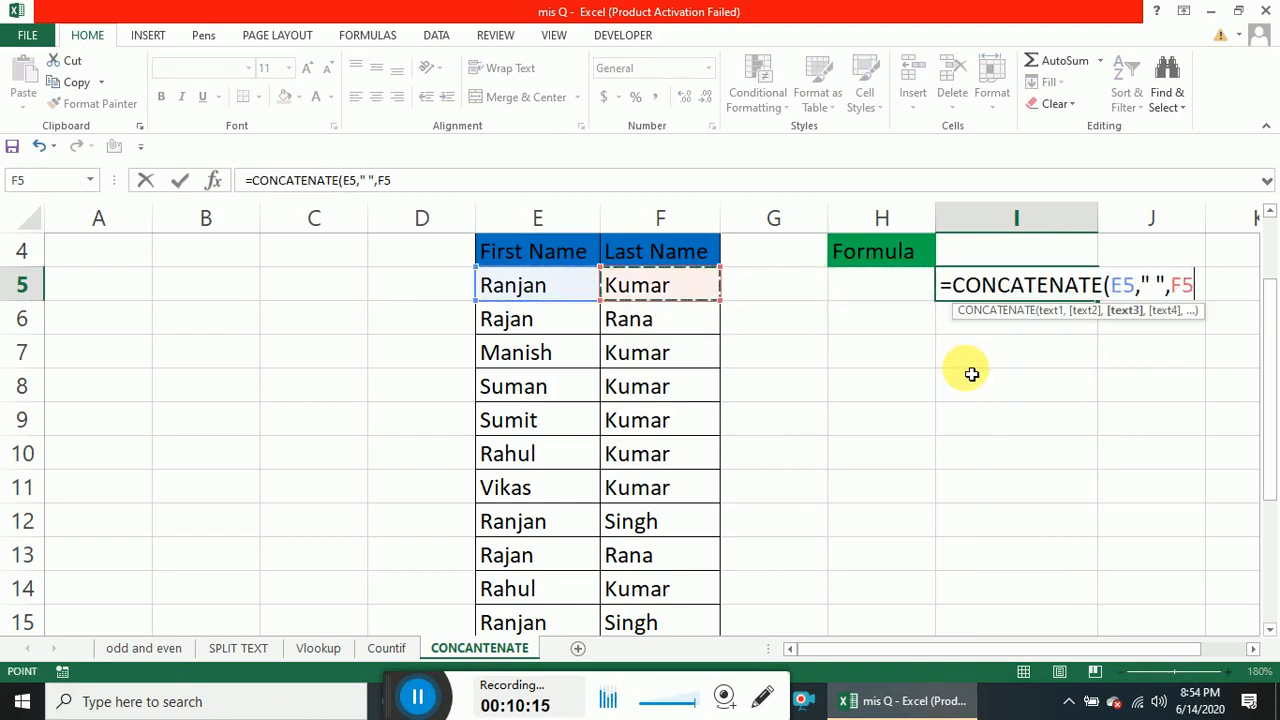
key(ctrl+Return)
Copy the CONCATENATE formula from I5 down through I18.
key(ctrl+c)
key(shift+Down)
key(shift+Down)
key(shift+Down)
key(shift+Down)
key(shift+Down)
key(shift+Down)
key(shift+Down)
key(shift+Down)
key(shift+Down)
key(shift+Down)
key(shift+Down)
key(shift+Down)
key(shift+Down)
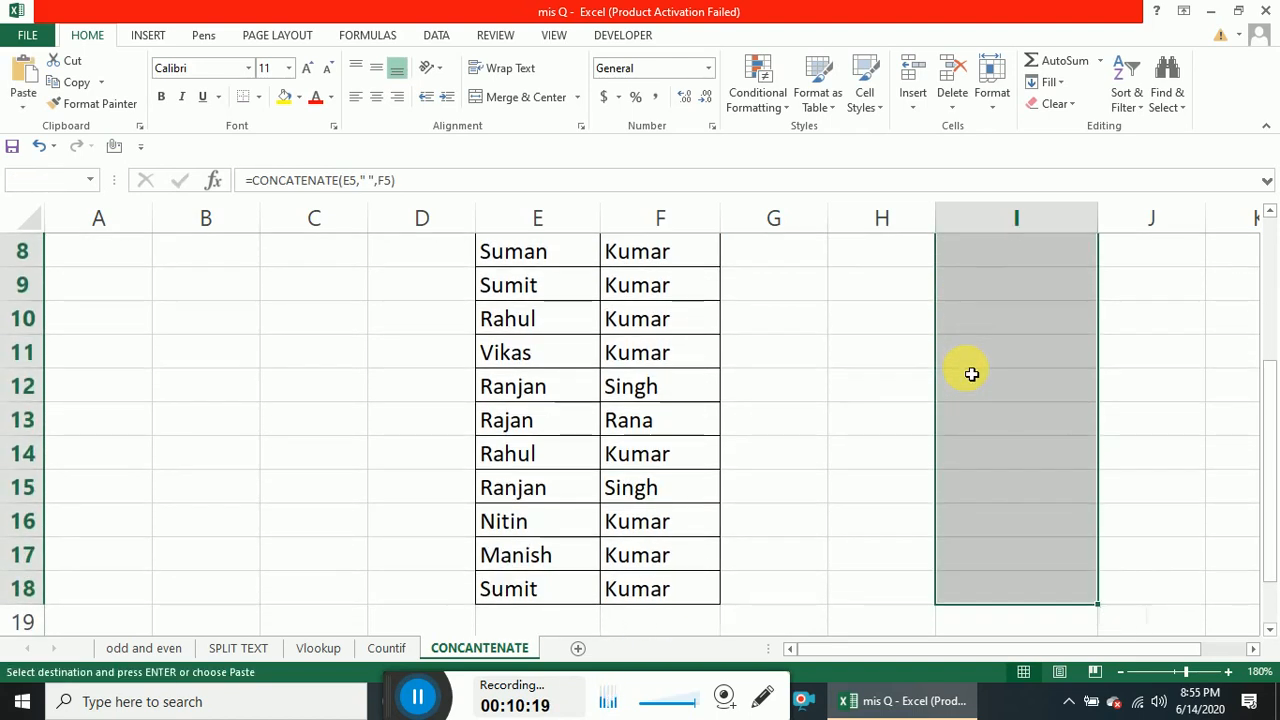
key(Return)
key(Down)
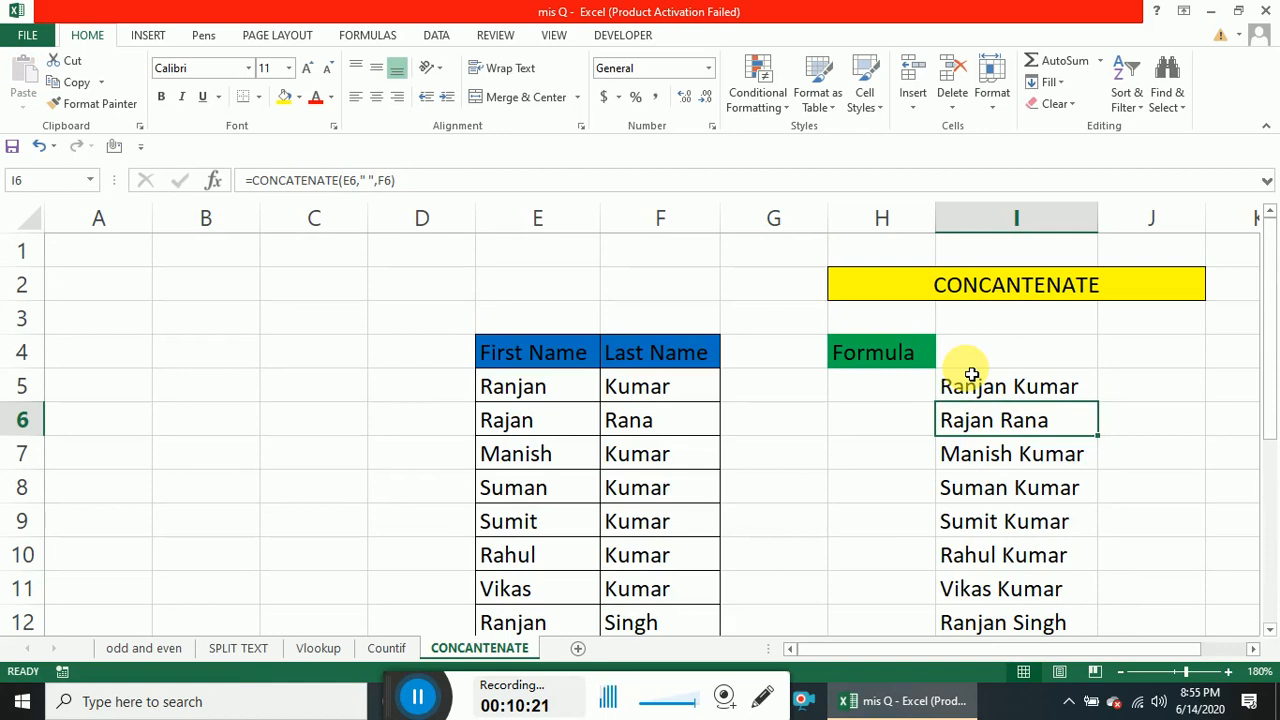